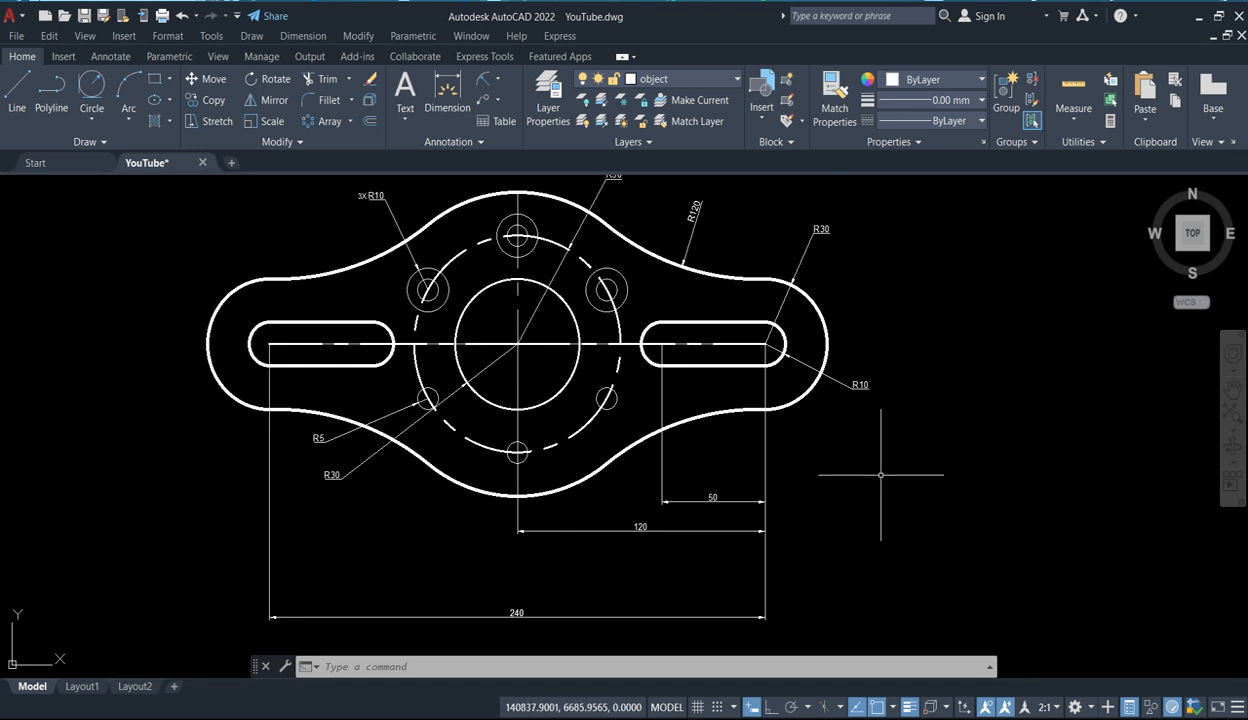
Draw a circle of radius 30 in the empty space to the right of the reference drawing.
middle_drag(874, 471, 677, 487)
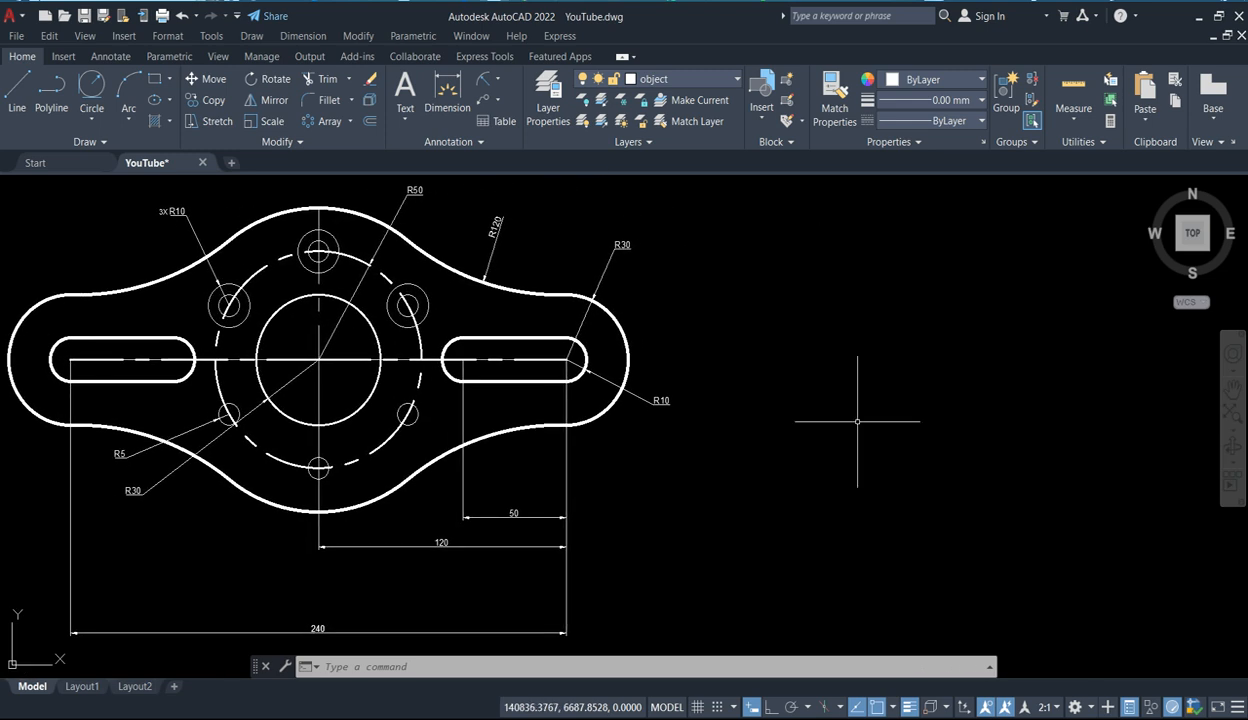
click(91, 121)
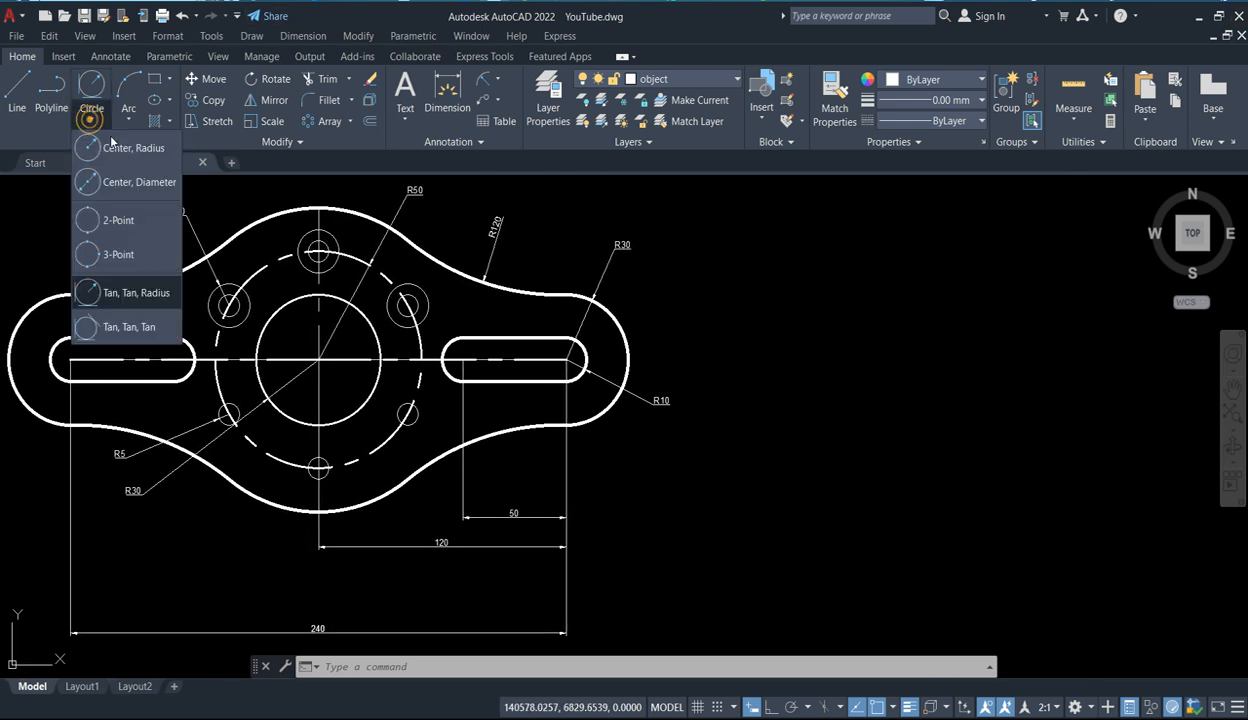
click(116, 147)
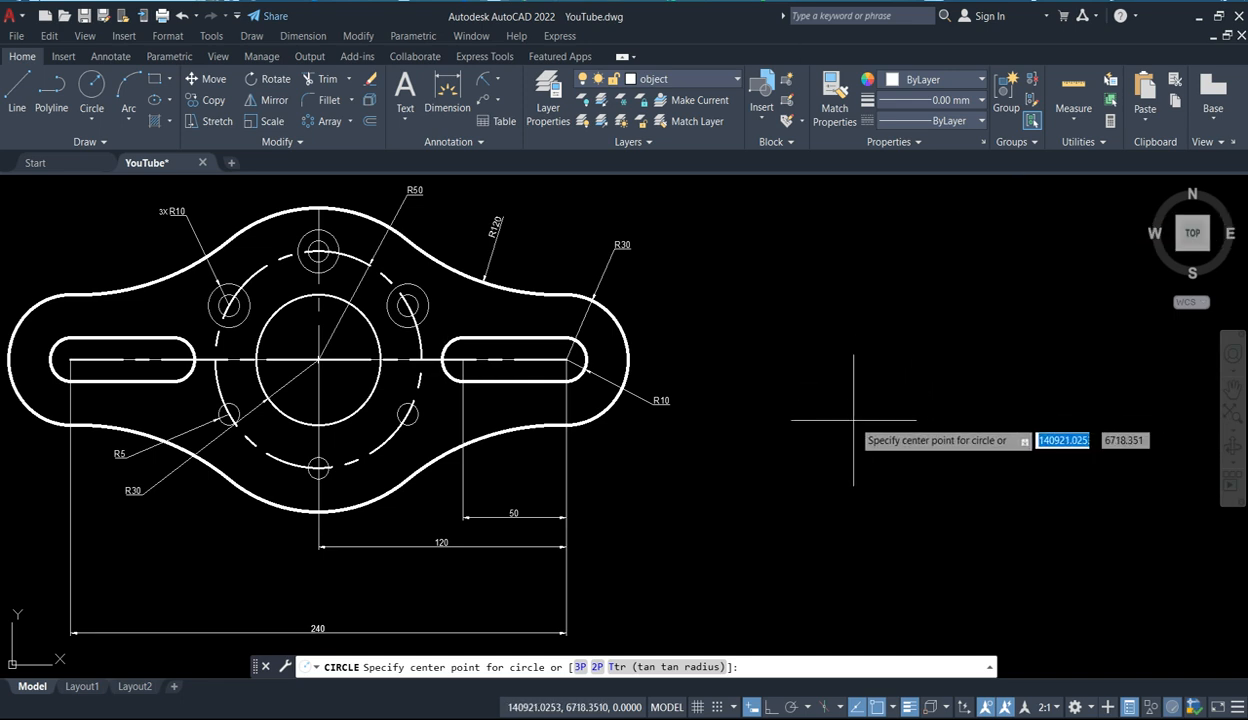
middle_drag(857, 420, 843, 416)
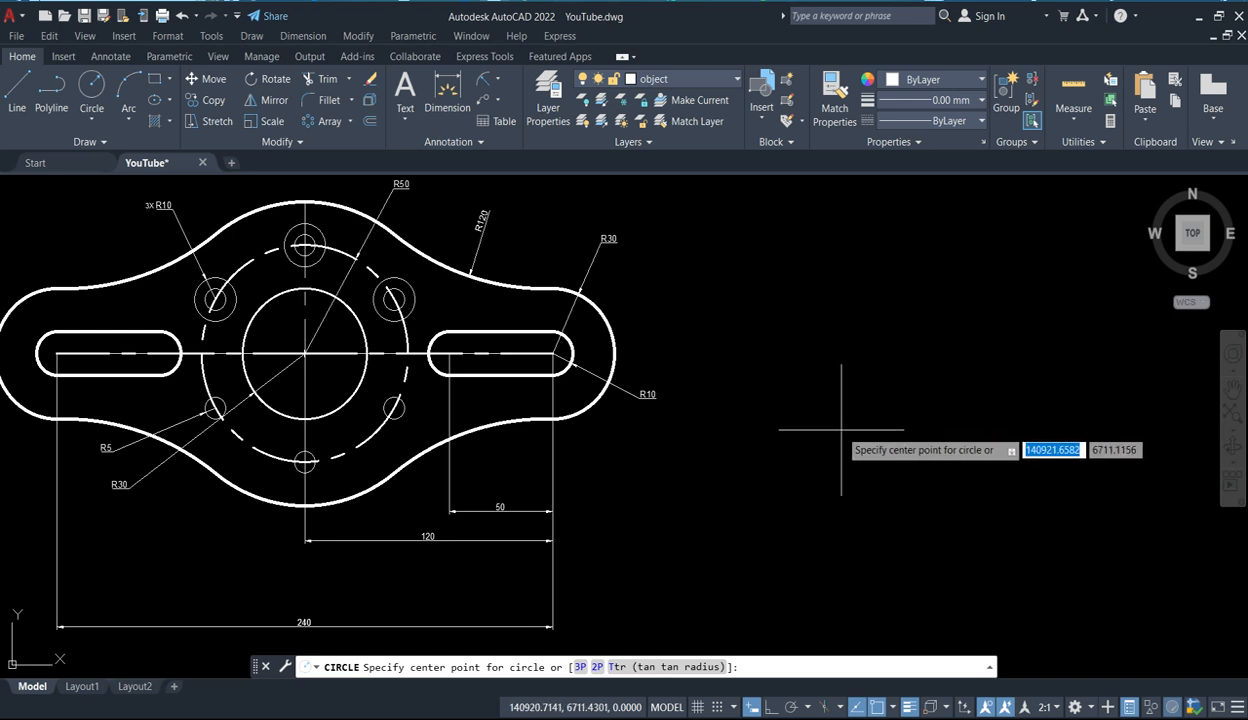
middle_drag(695, 423, 802, 432)
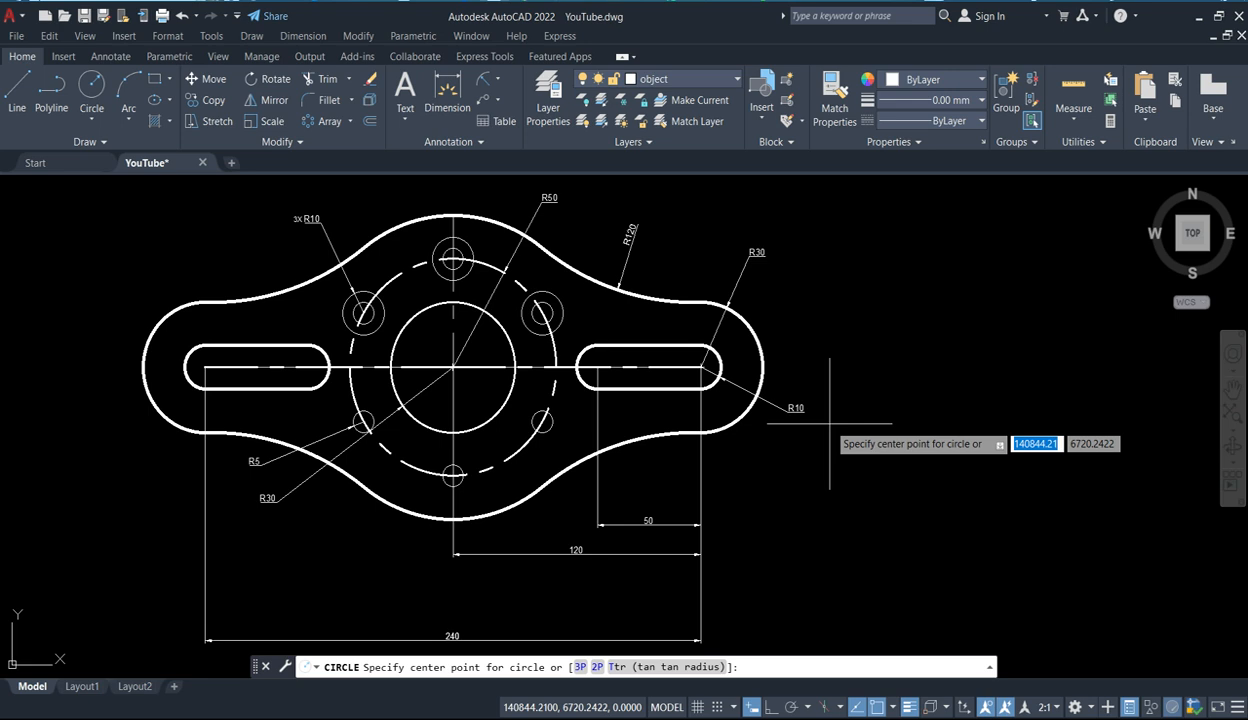
mouse_move(829, 423)
middle_down()
mouse_move(766, 382)
mouse_move(109, 379)
mouse_move(33, 346)
middle_up()
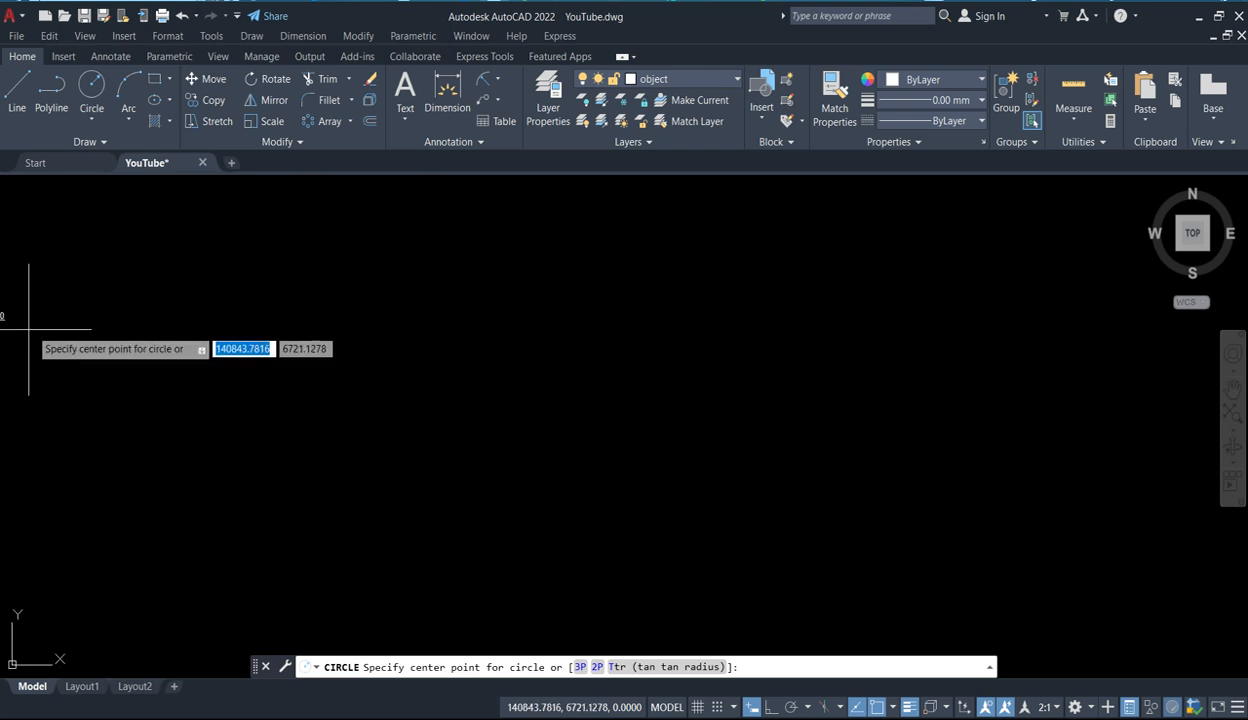
click(712, 366)
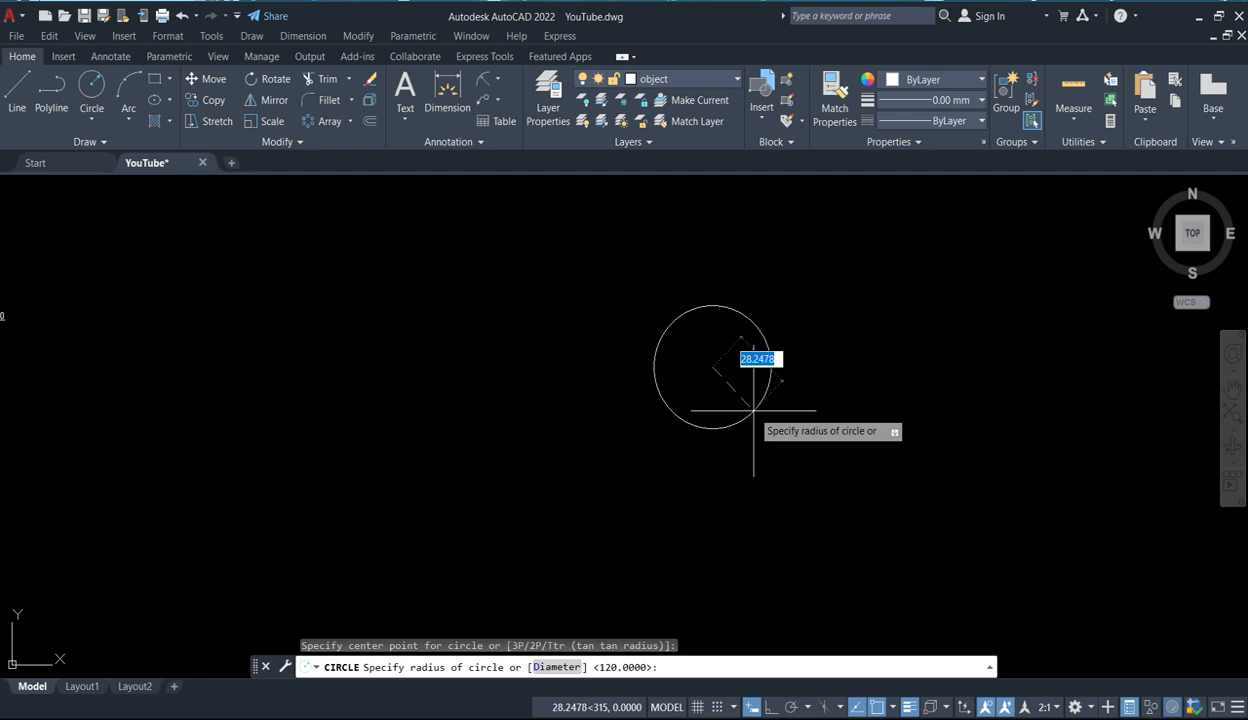
key(Return)
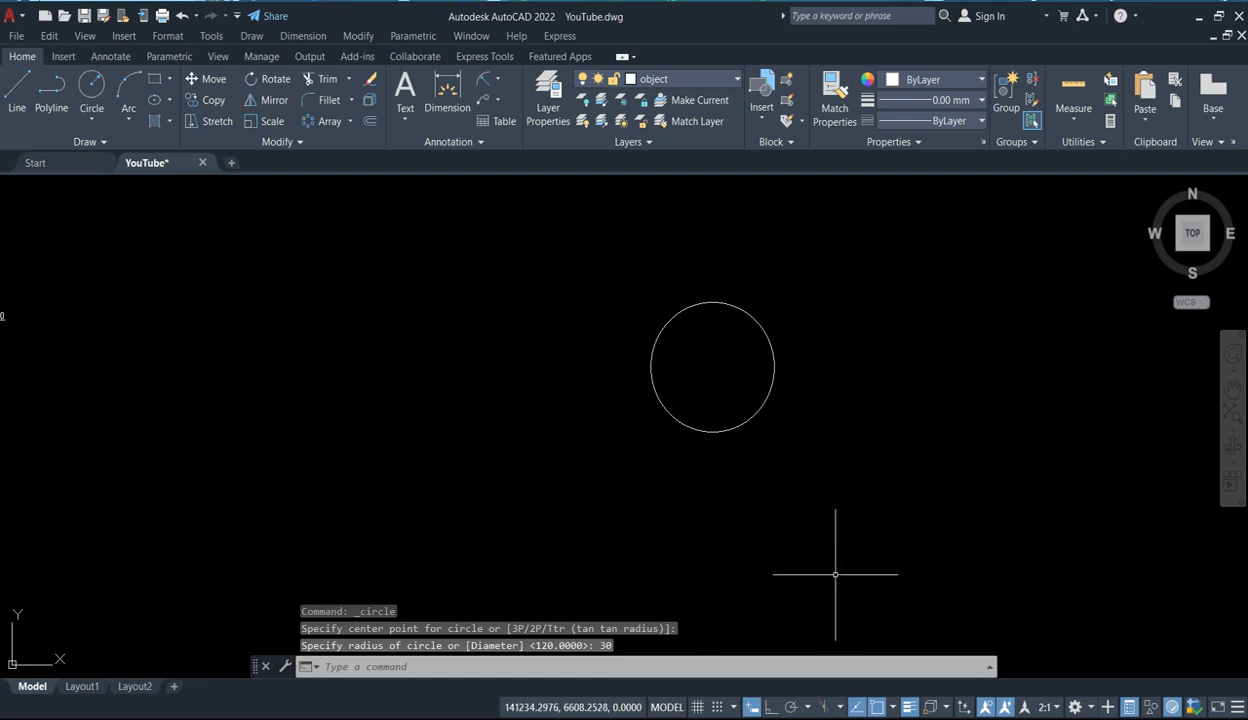
Draw a circle of radius 50 concentric with the radius 30 circle.
middle_drag(694, 357, 666, 412)
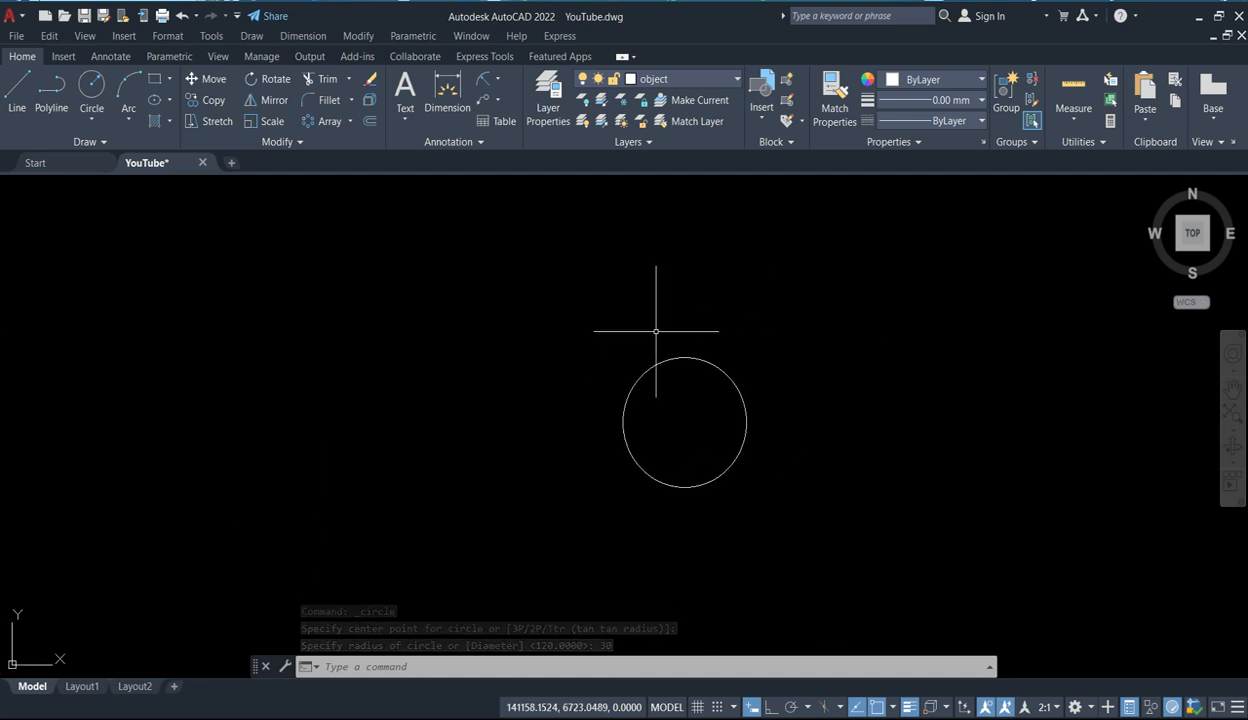
click(92, 88)
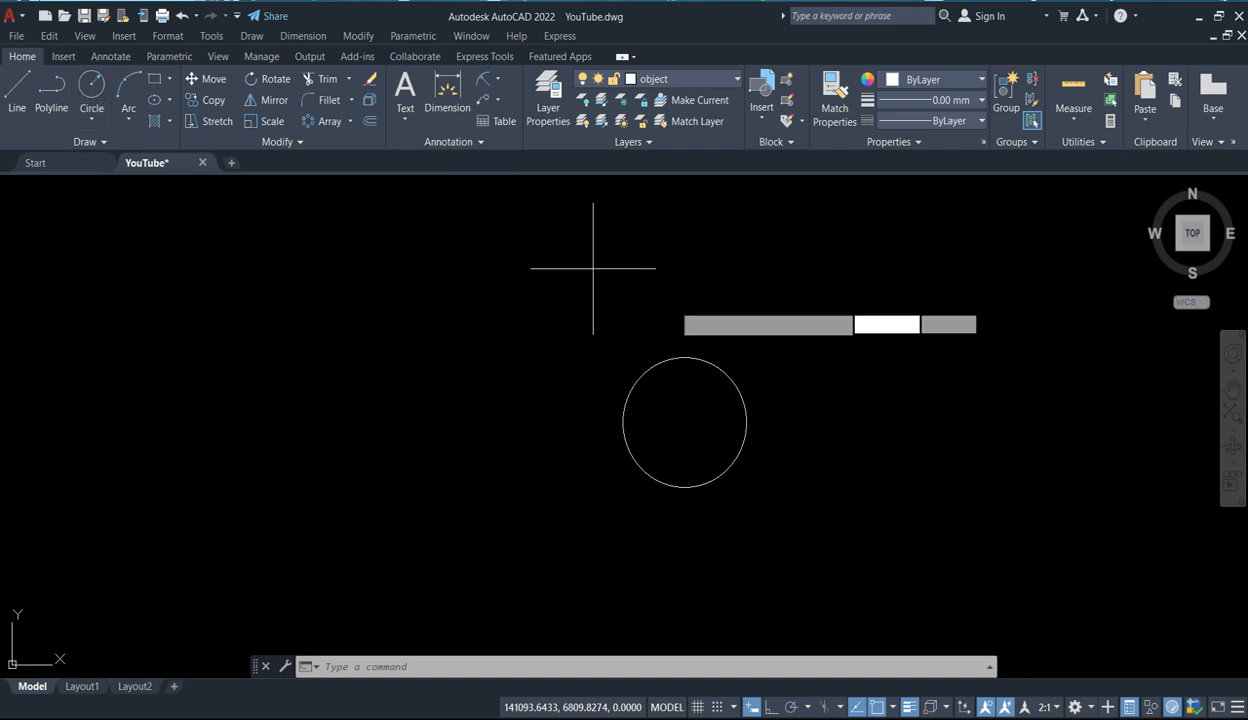
click(684, 422)
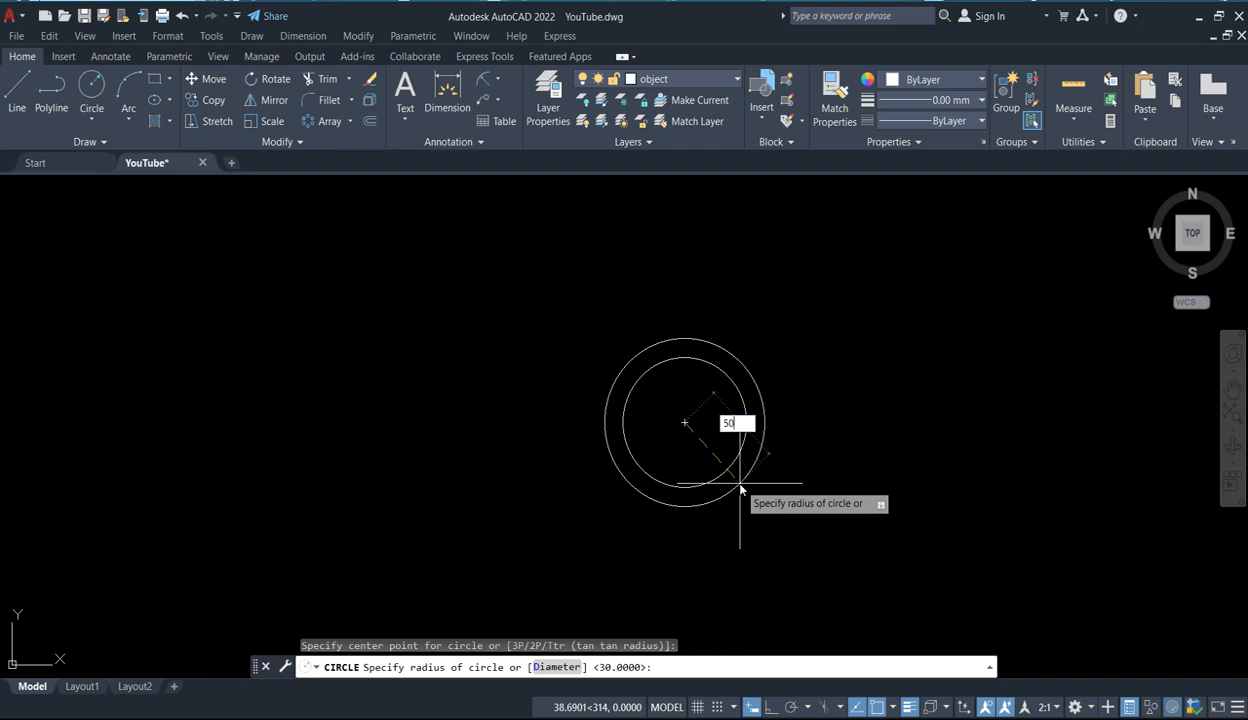
text(50)
key(Return)
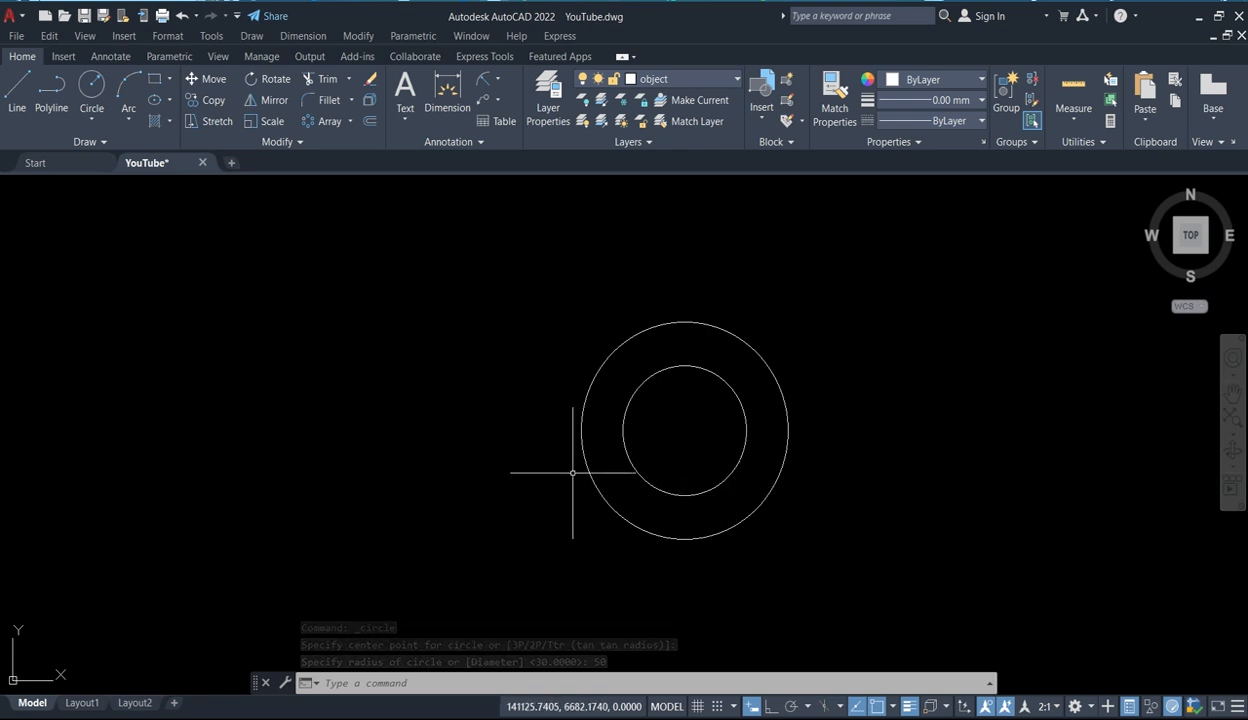
Add a radius dimension to the large upper arc of the reference plate's outline, placing its text above the plate on the left.
scroll(474, 432, down, 2)
middle_drag(392, 390, 532, 402)
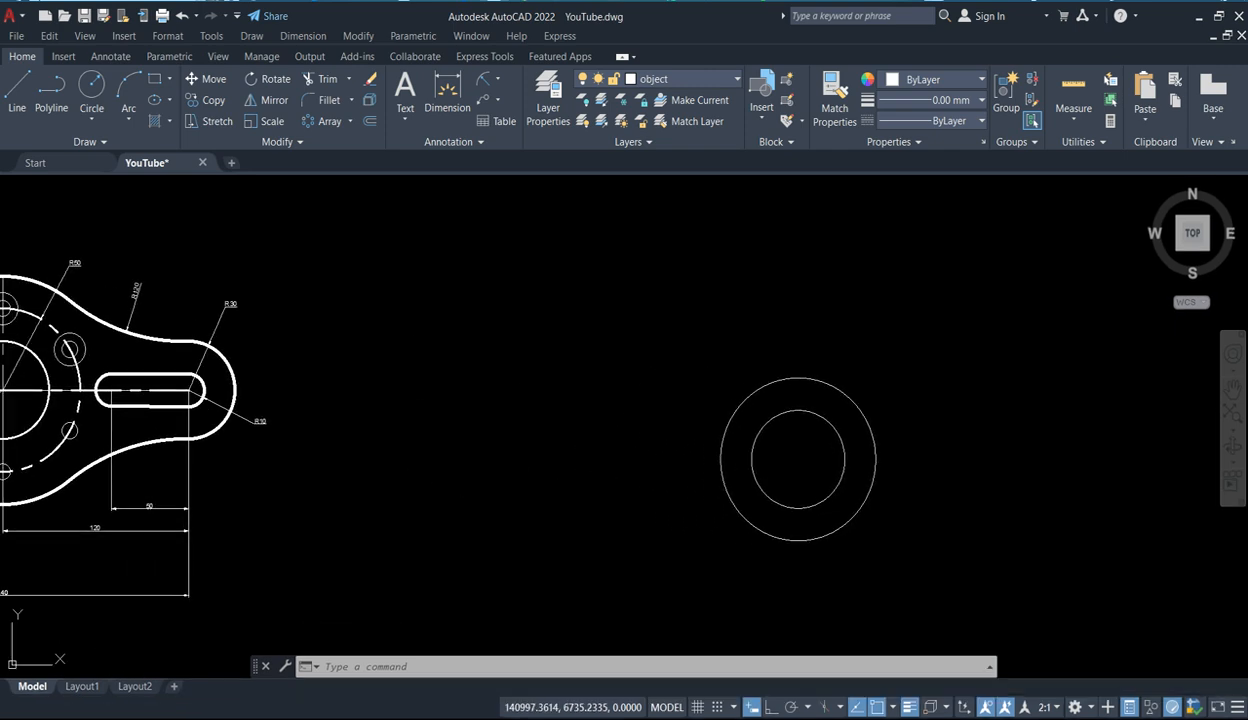
middle_drag(222, 357, 722, 427)
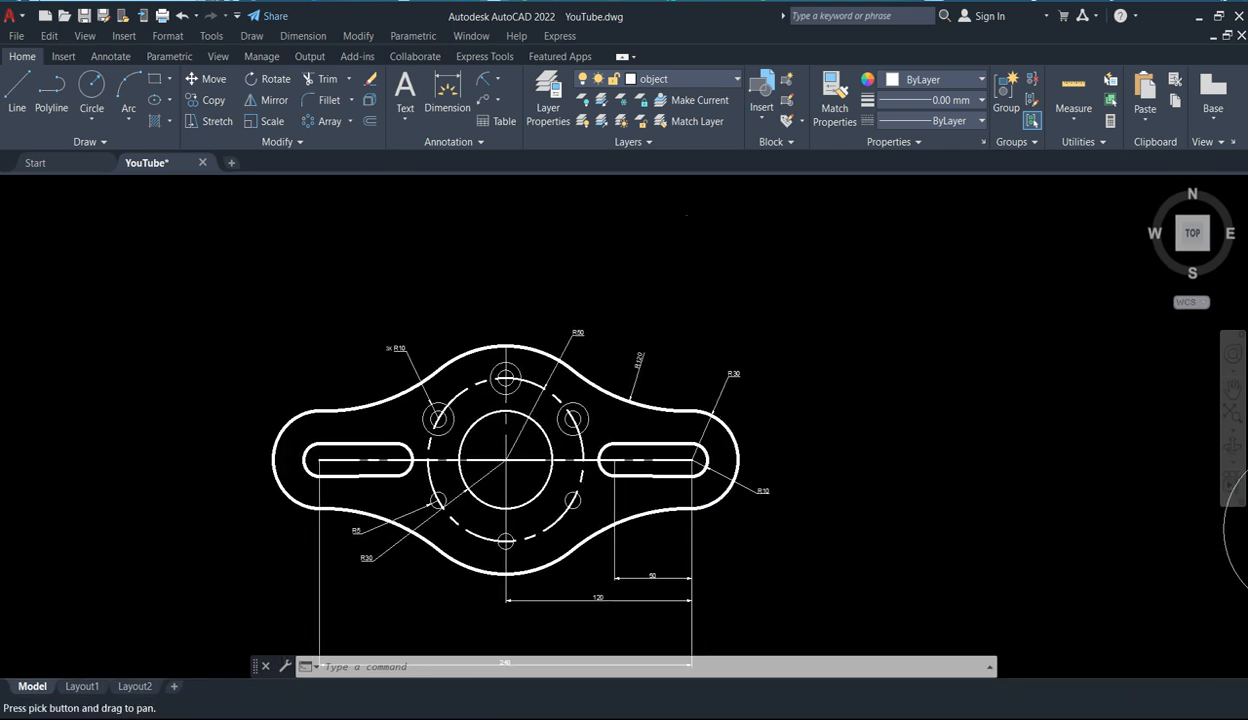
scroll(452, 372, up, 2)
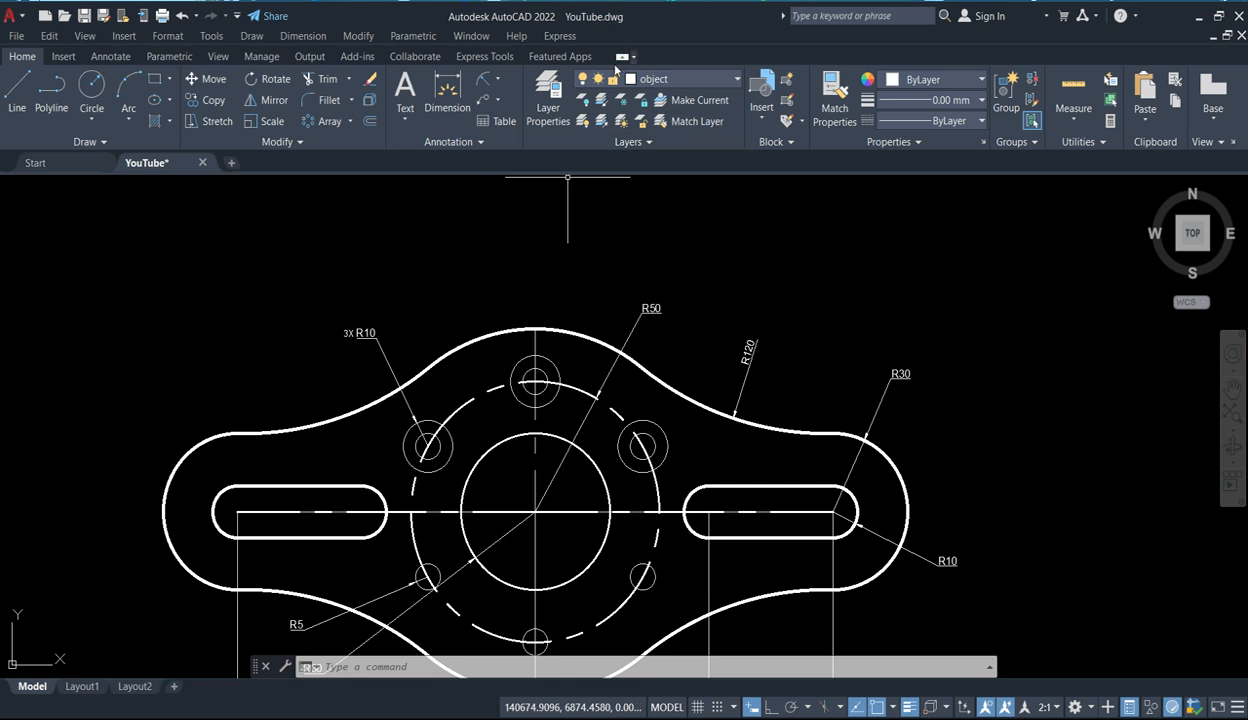
click(482, 80)
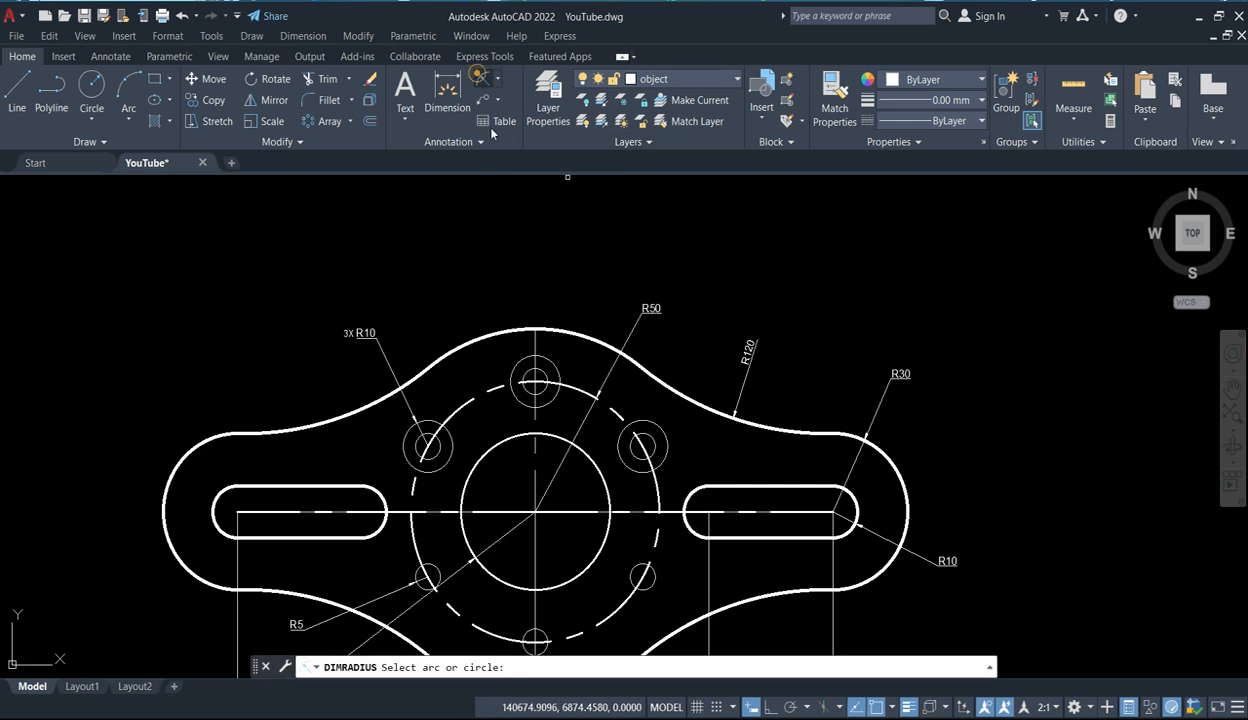
click(470, 341)
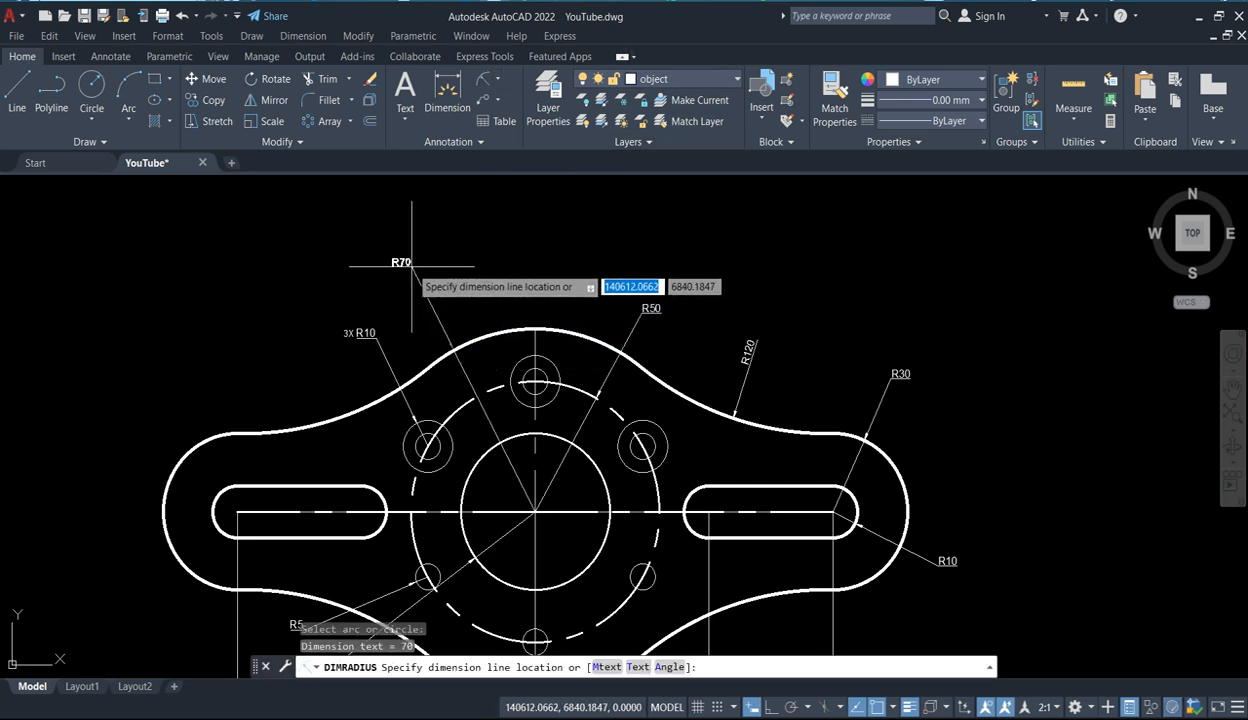
click(397, 245)
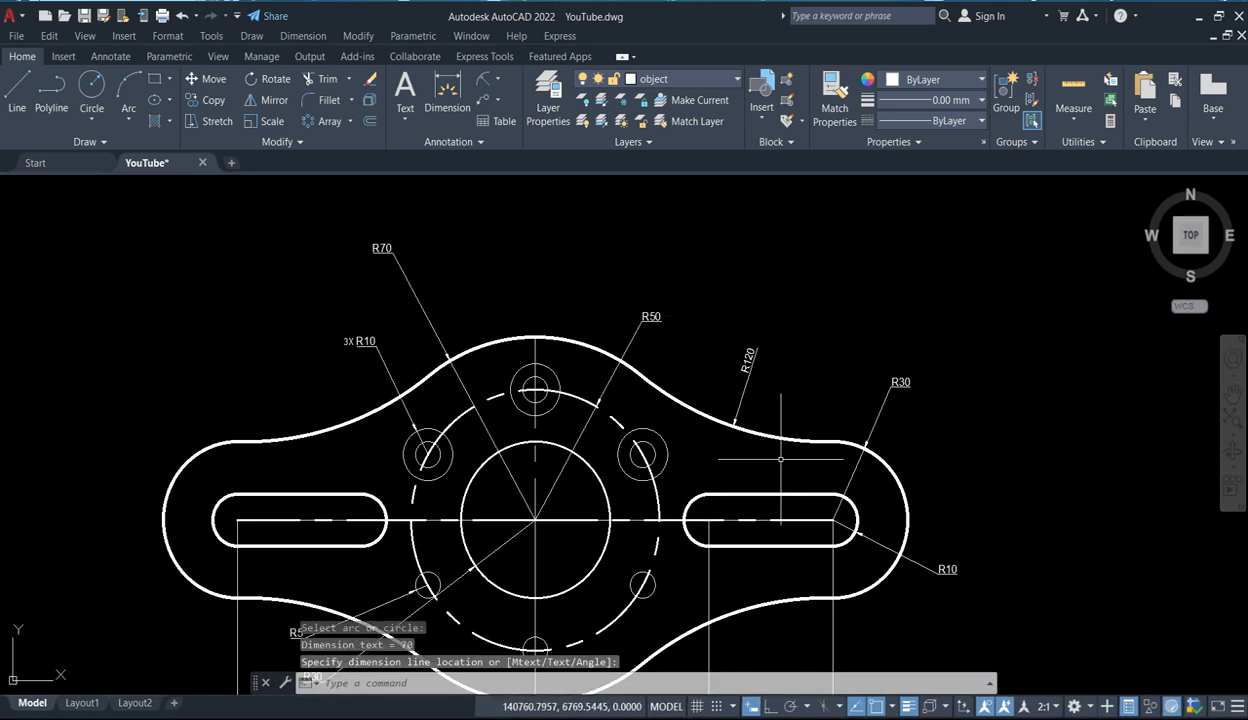
Draw a third concentric circle of radius 70 around the two new circles.
middle_drag(799, 505, 783, 496)
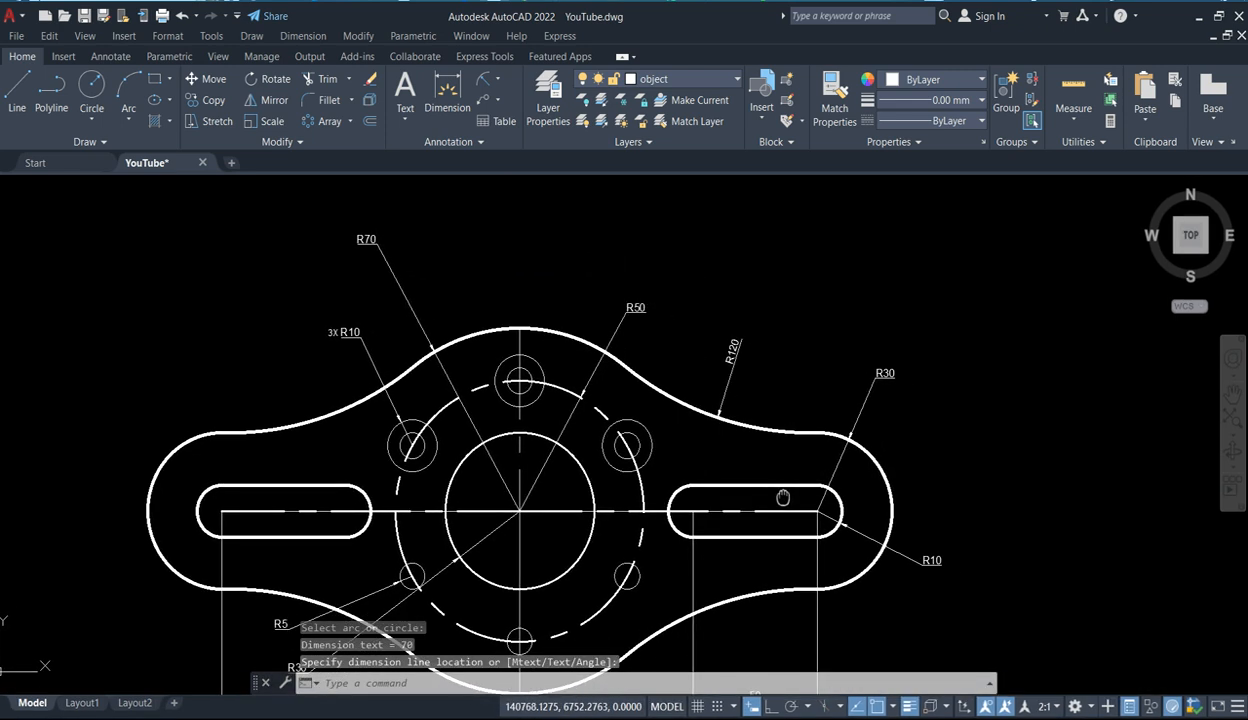
scroll(457, 332, up, 3)
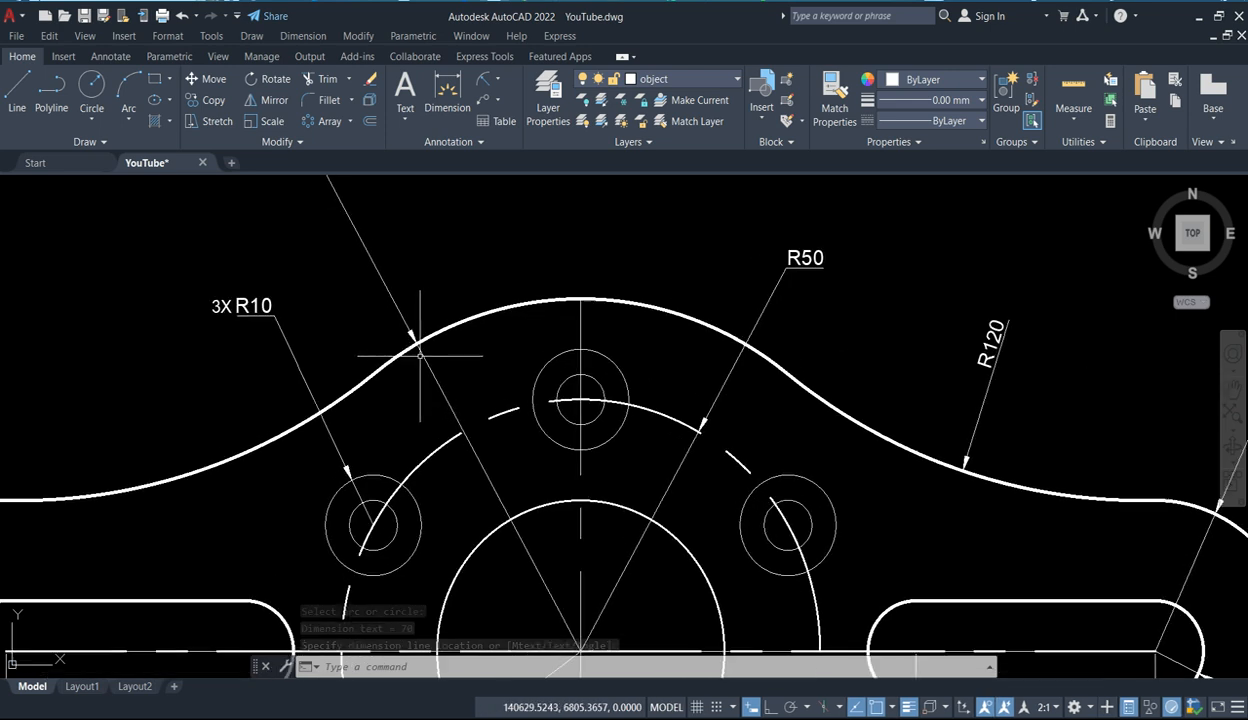
scroll(439, 361, down, 3)
middle_drag(925, 486, 213, 410)
middle_drag(763, 505, 748, 457)
scroll(738, 457, up, 2)
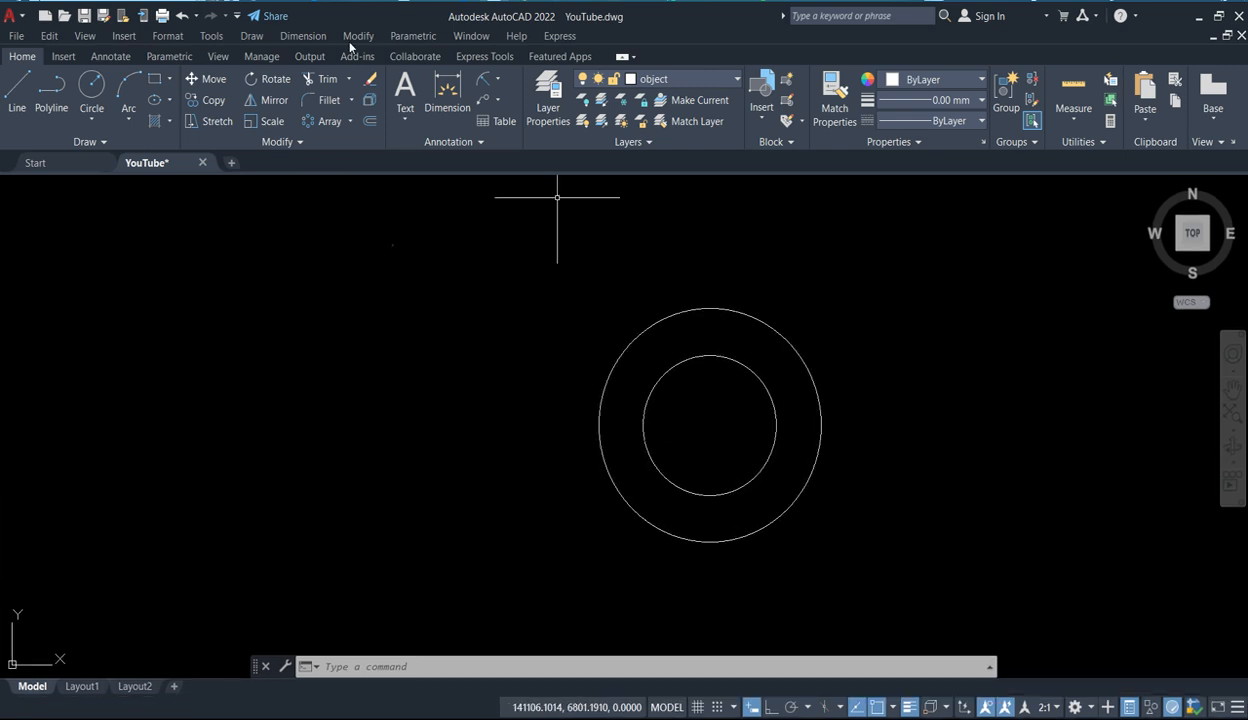
click(91, 88)
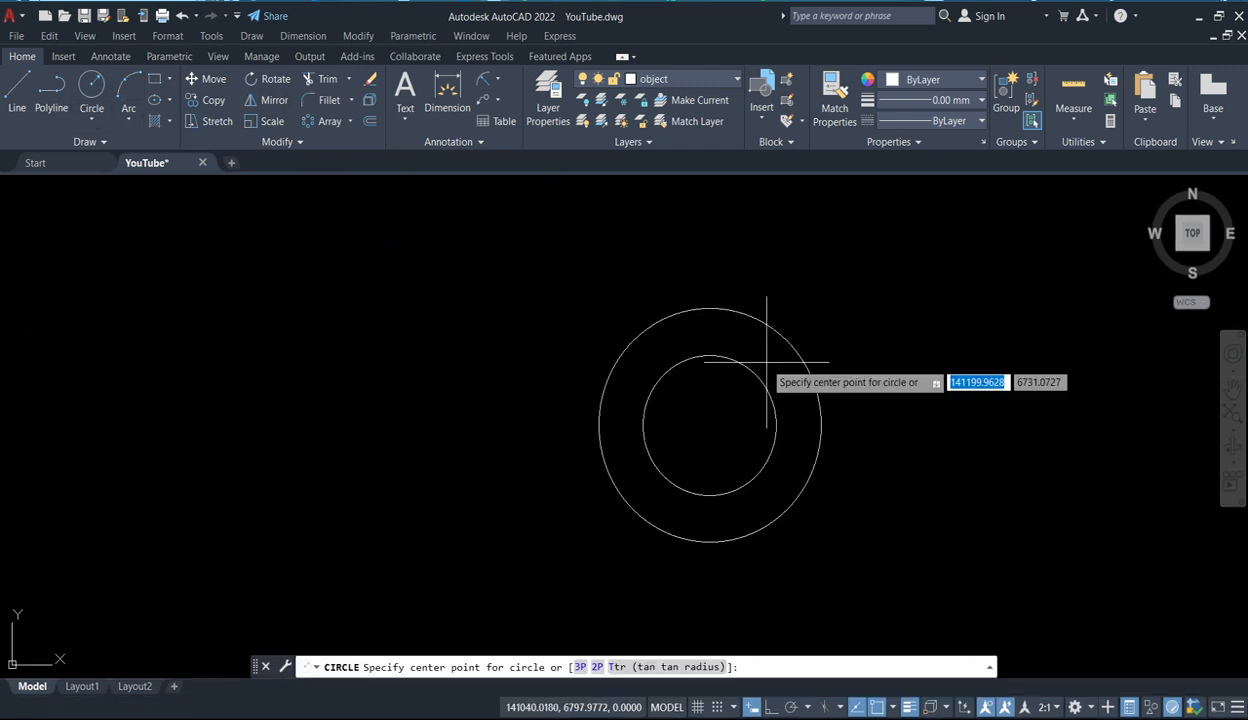
click(710, 425)
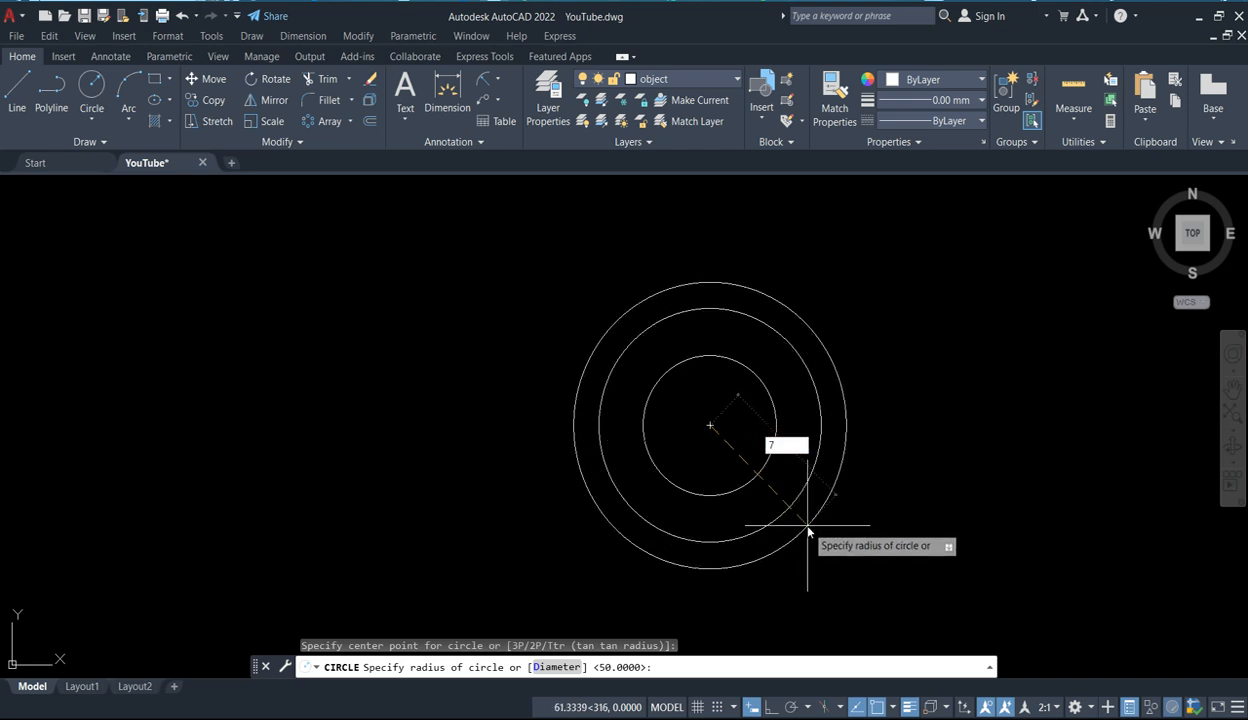
text(70)
key(Return)
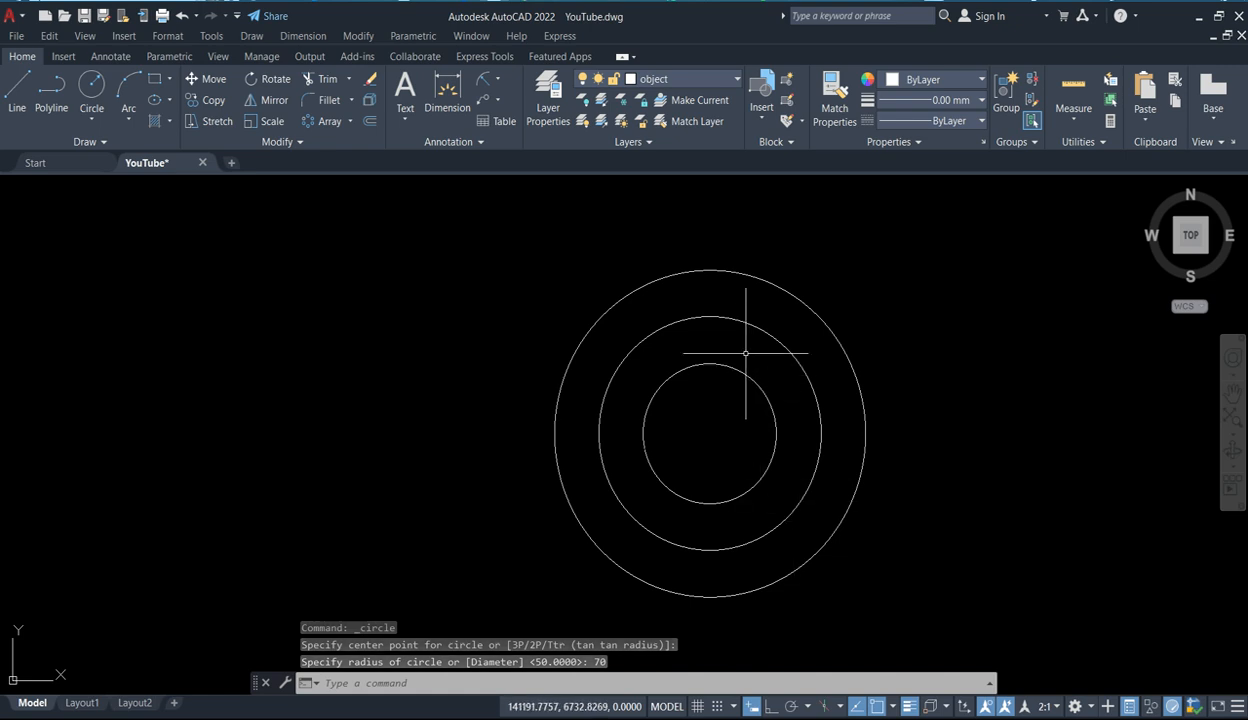
Change the linetype of the middle, radius 50 circle to CENTERX2 and clear the selection.
click(742, 319)
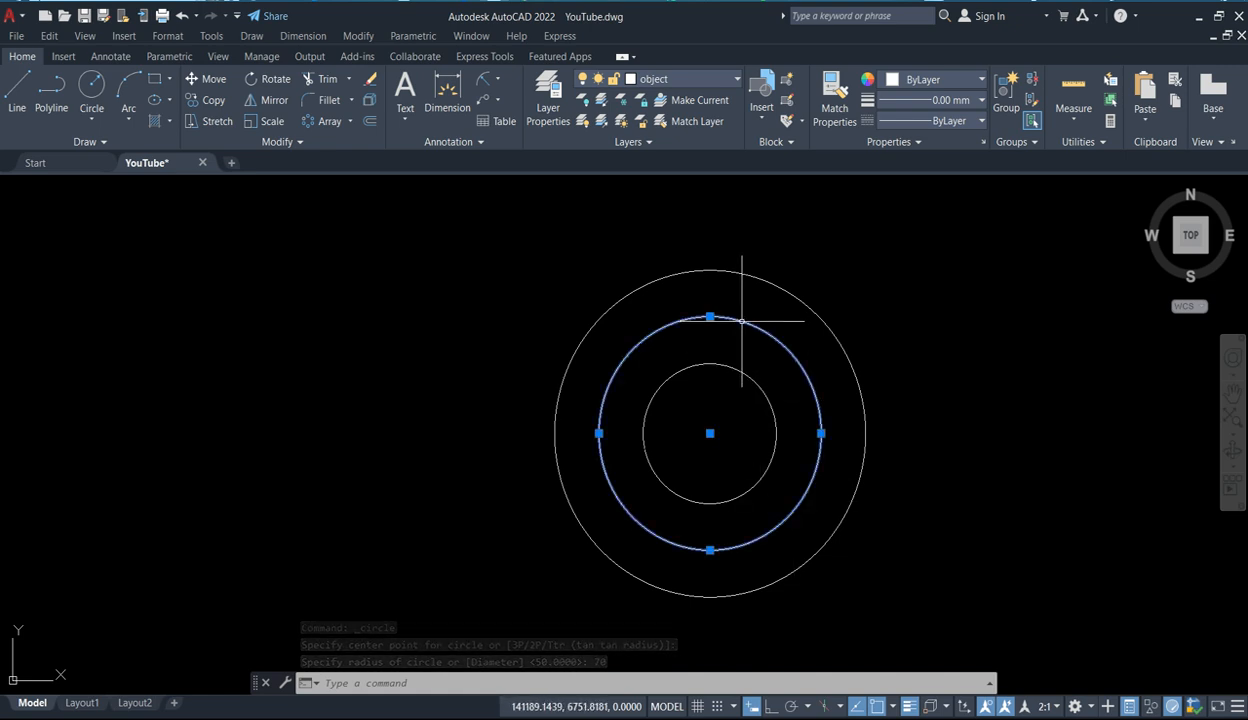
click(967, 122)
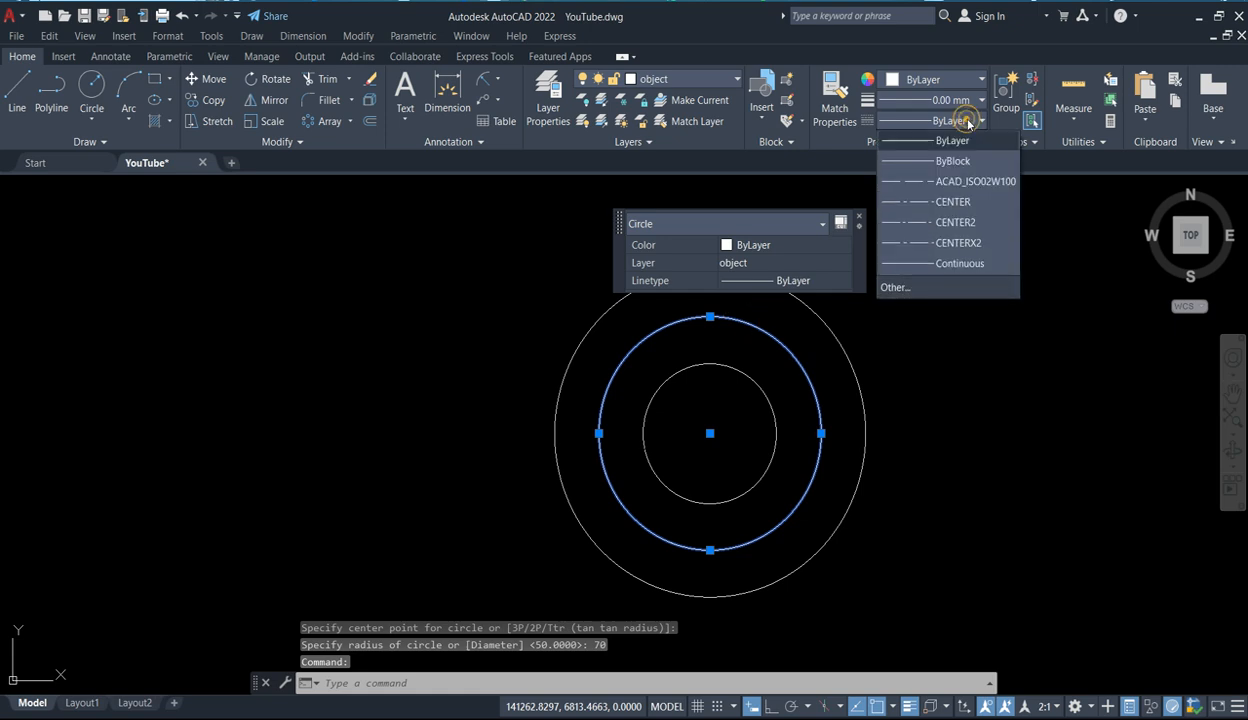
click(960, 244)
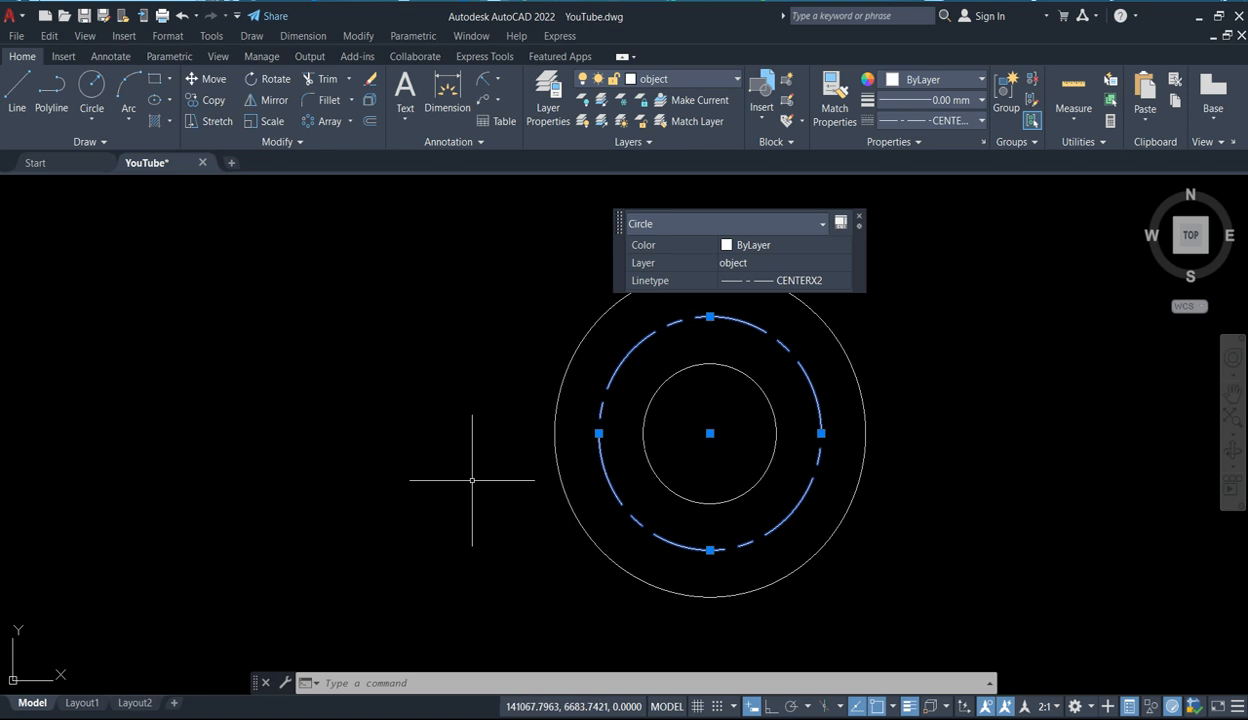
key(Escape)
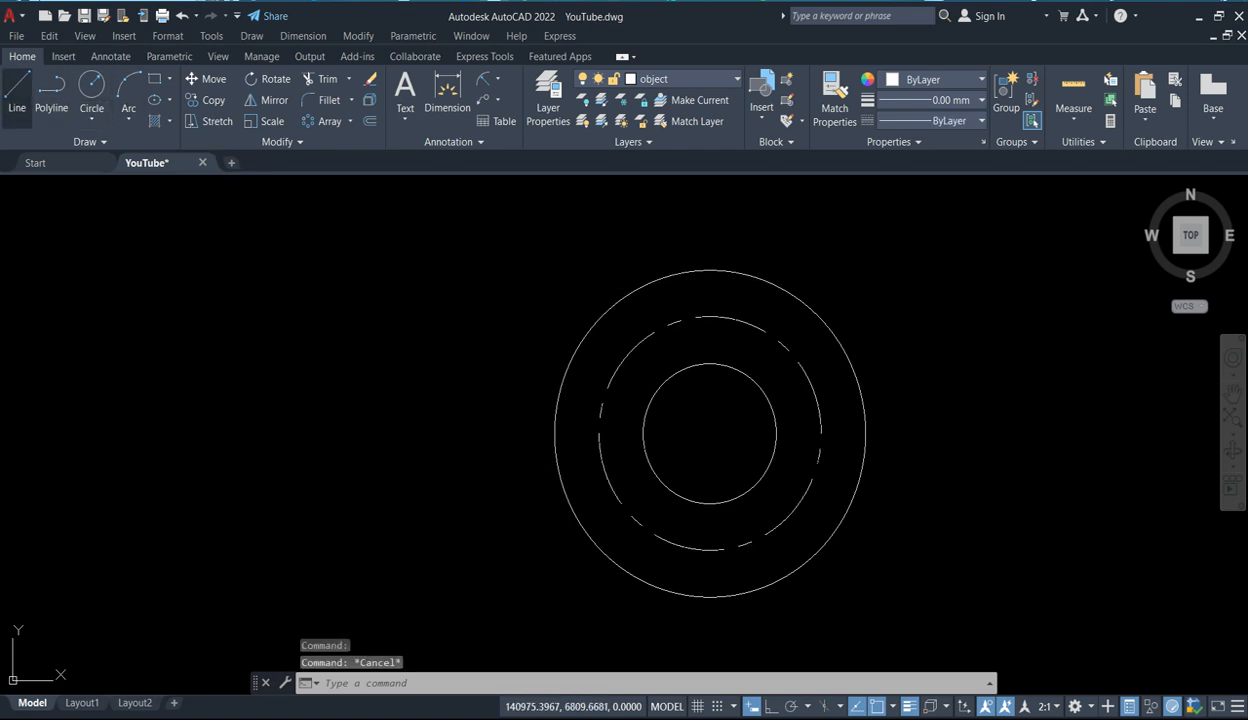
Draw a vertical line with Ortho on, from the outer circle's top quadrant through the centre to just below the circle.
click(17, 92)
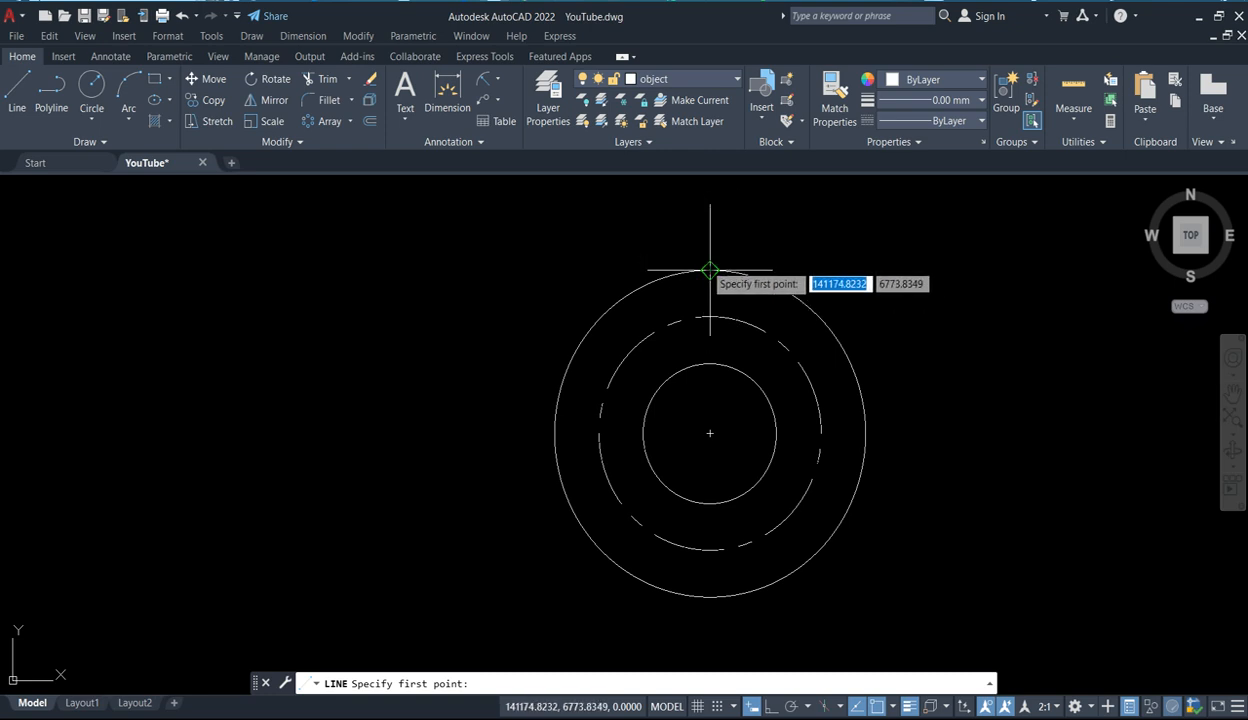
click(710, 270)
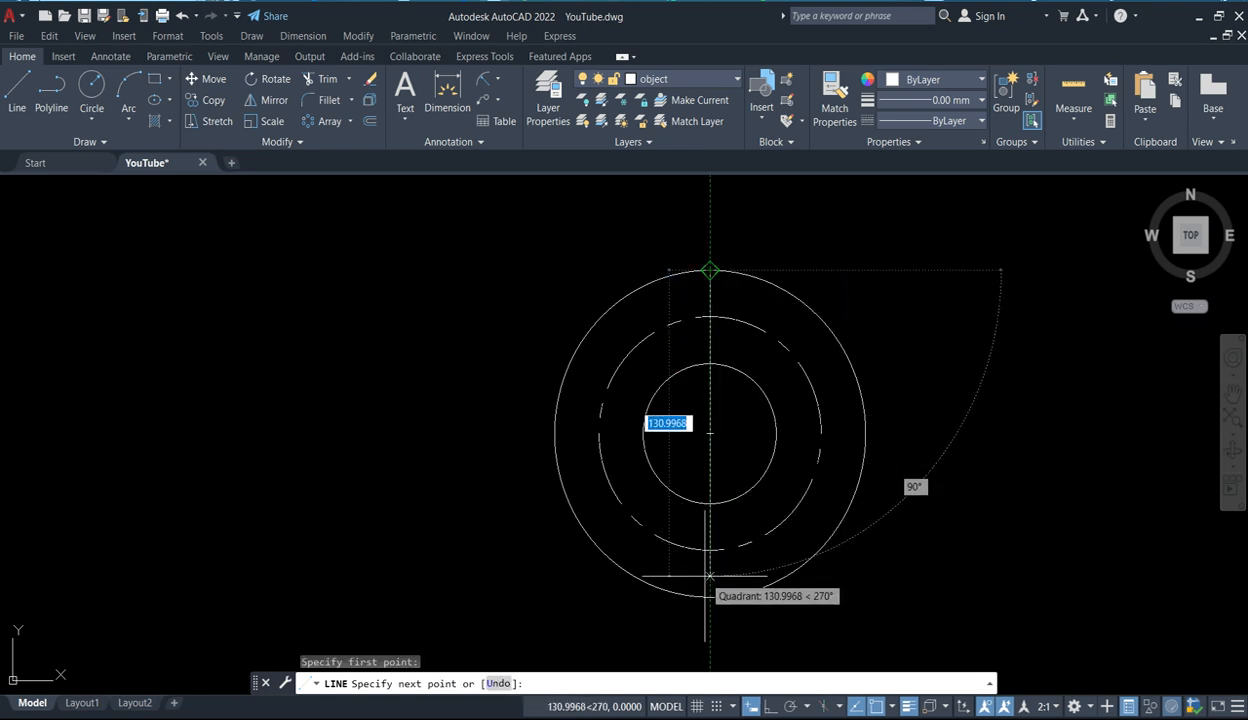
key(F8)
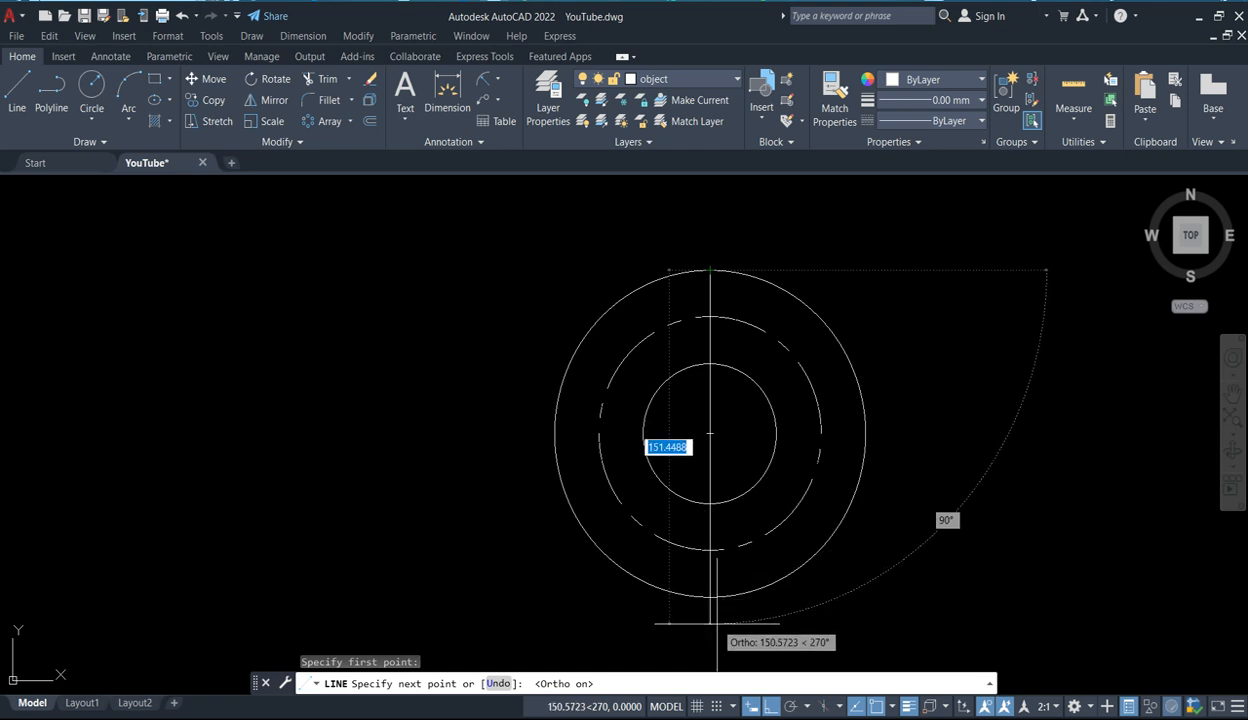
click(710, 596)
key(Return)
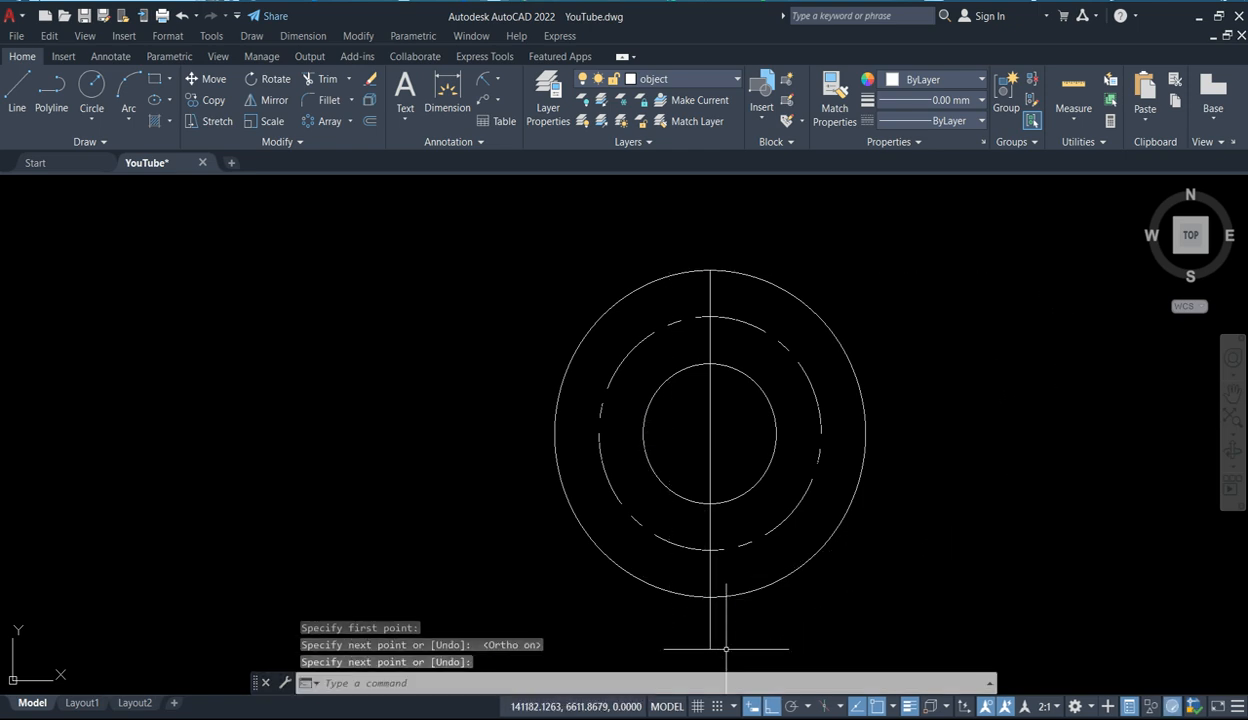
Draw a horizontal line from the outer circle's left quadrant through the centre to just beyond its right side.
key(Return)
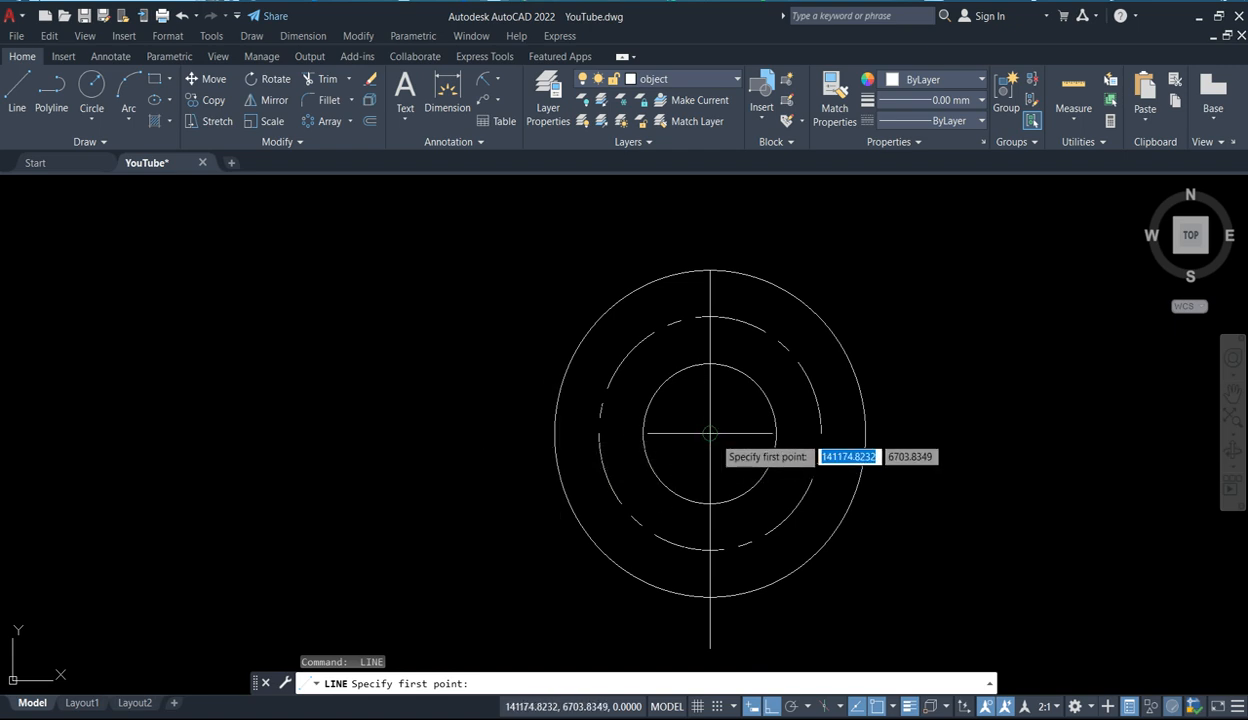
click(14, 93)
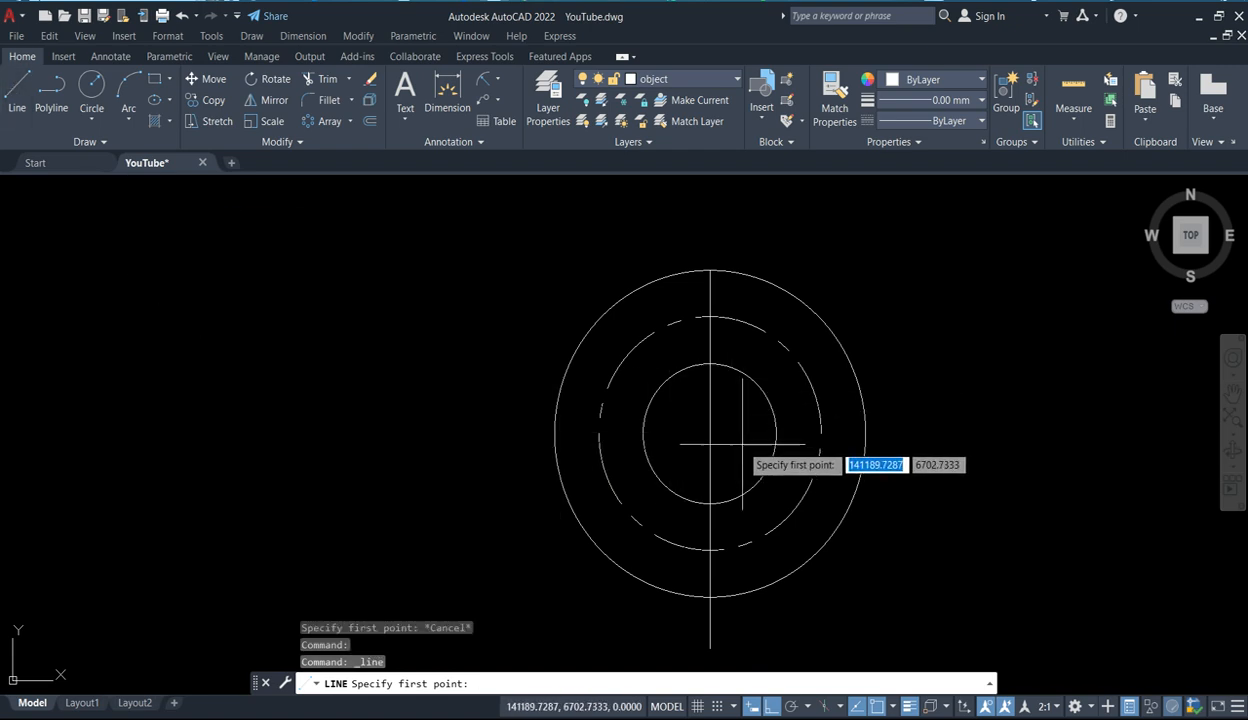
click(556, 434)
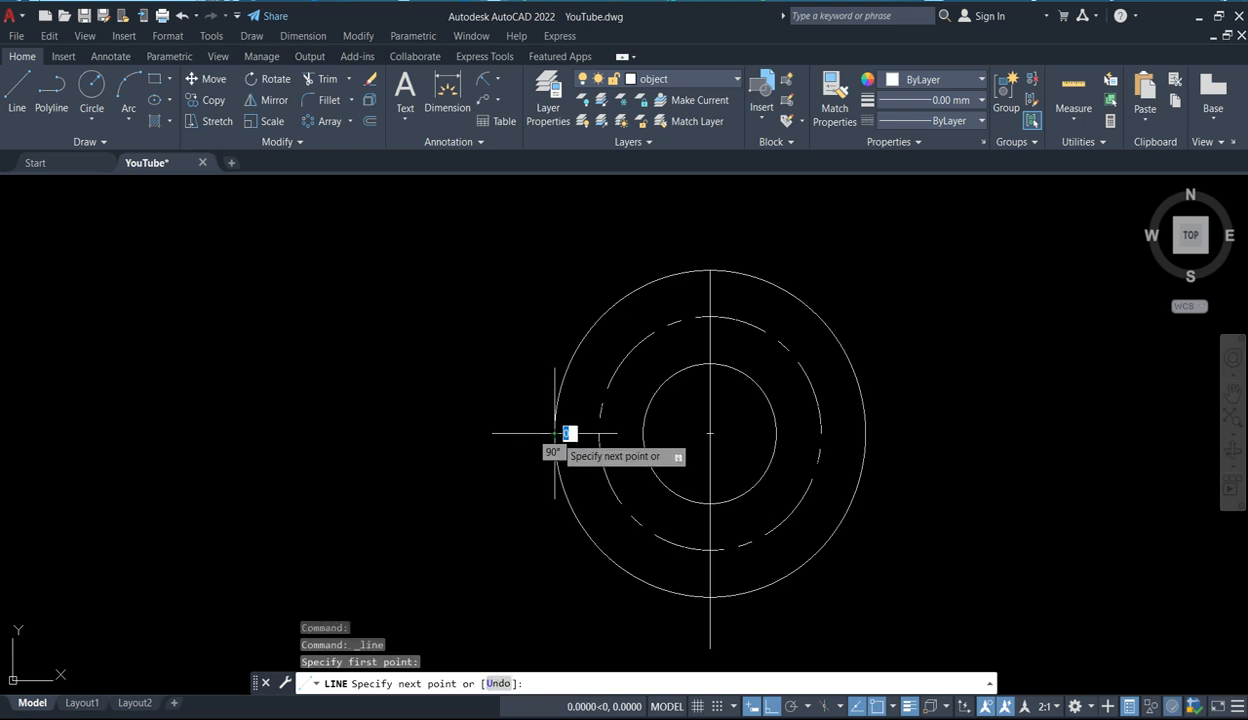
click(908, 433)
key(Return)
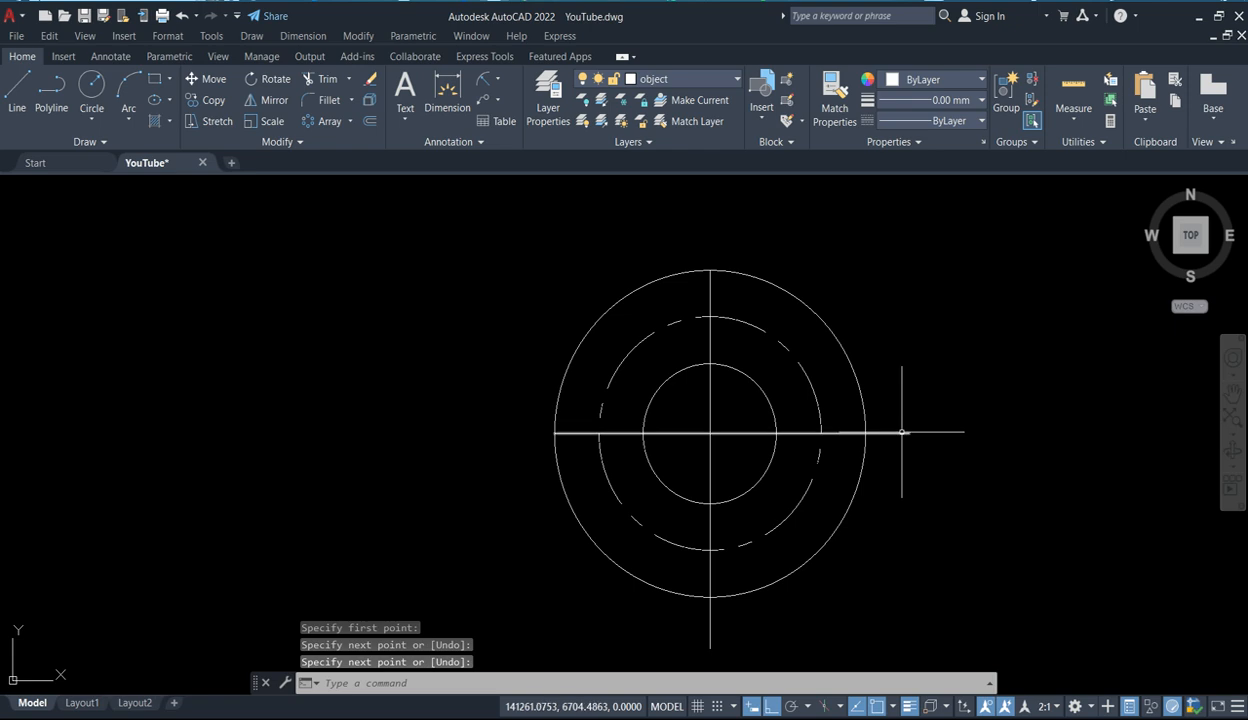
Change the linetype of the horizontal and vertical centre lines to CENTERX2 and clear the selection.
click(902, 432)
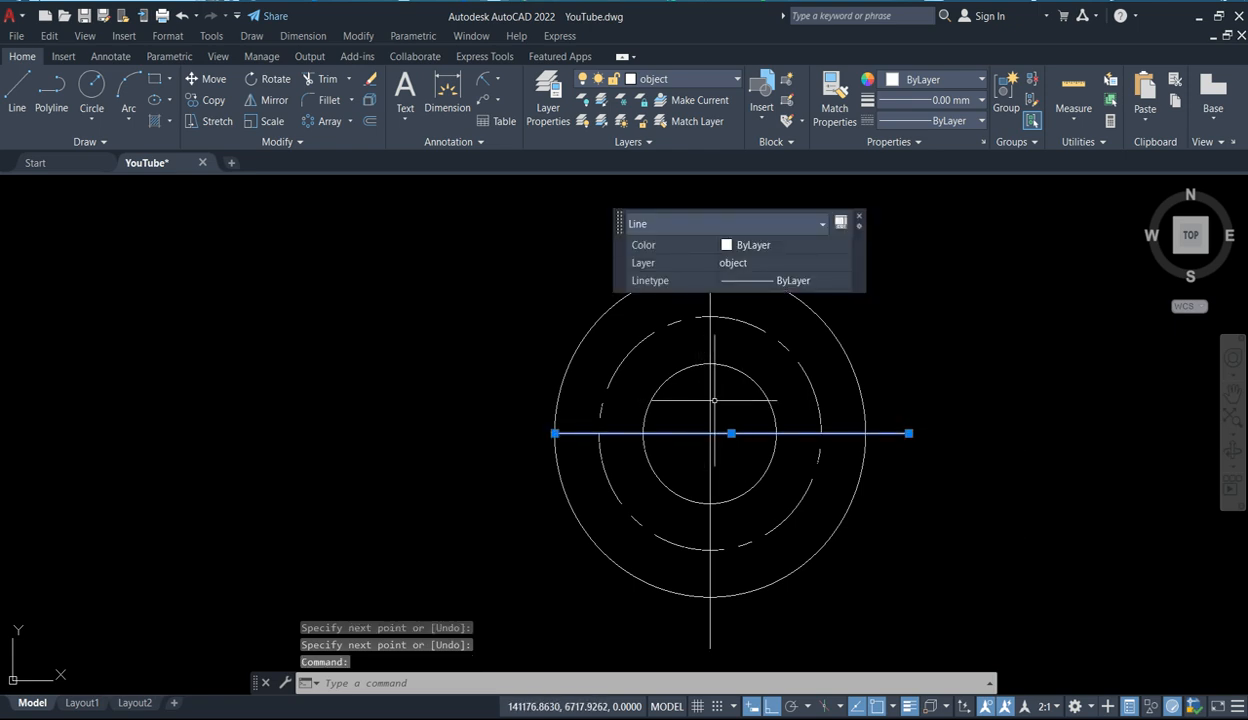
click(710, 400)
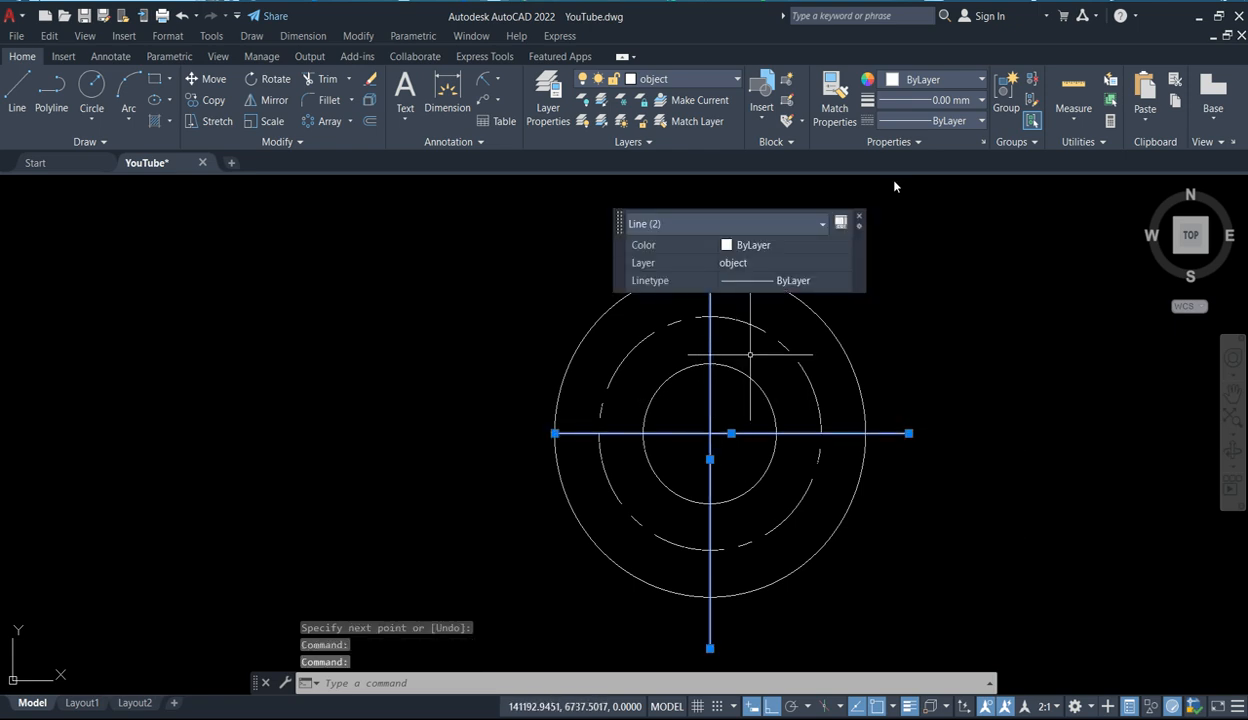
click(978, 122)
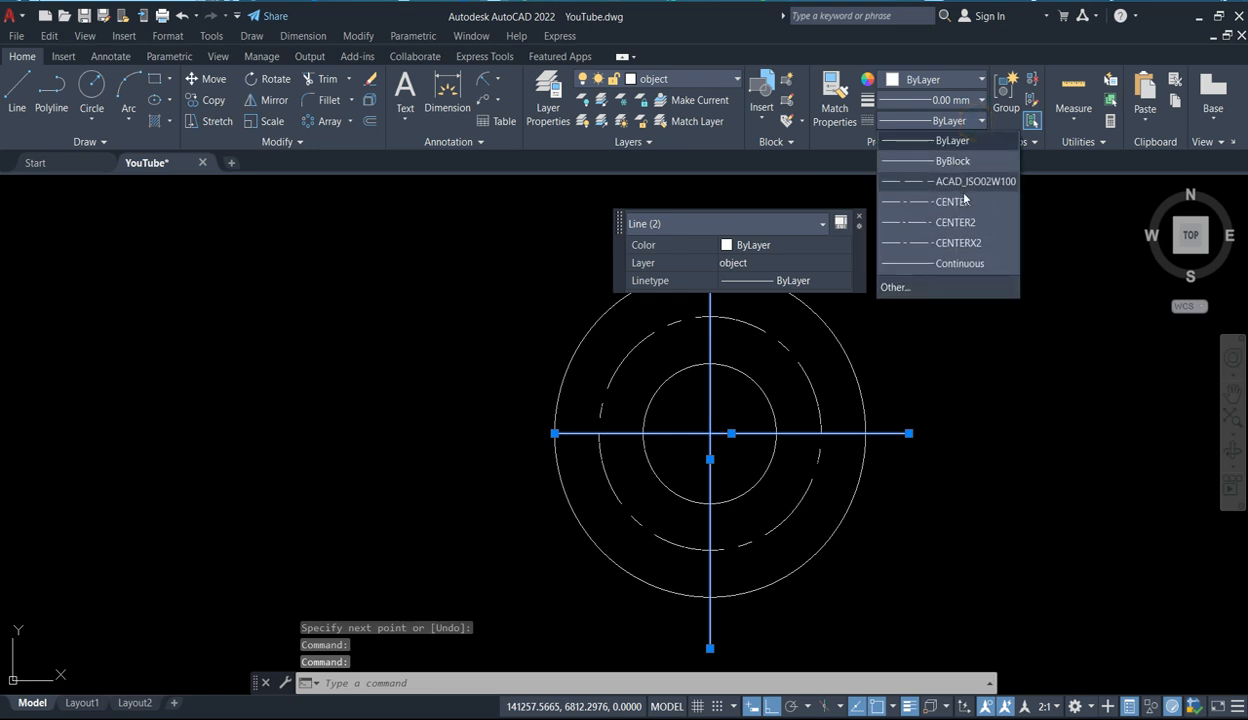
click(956, 245)
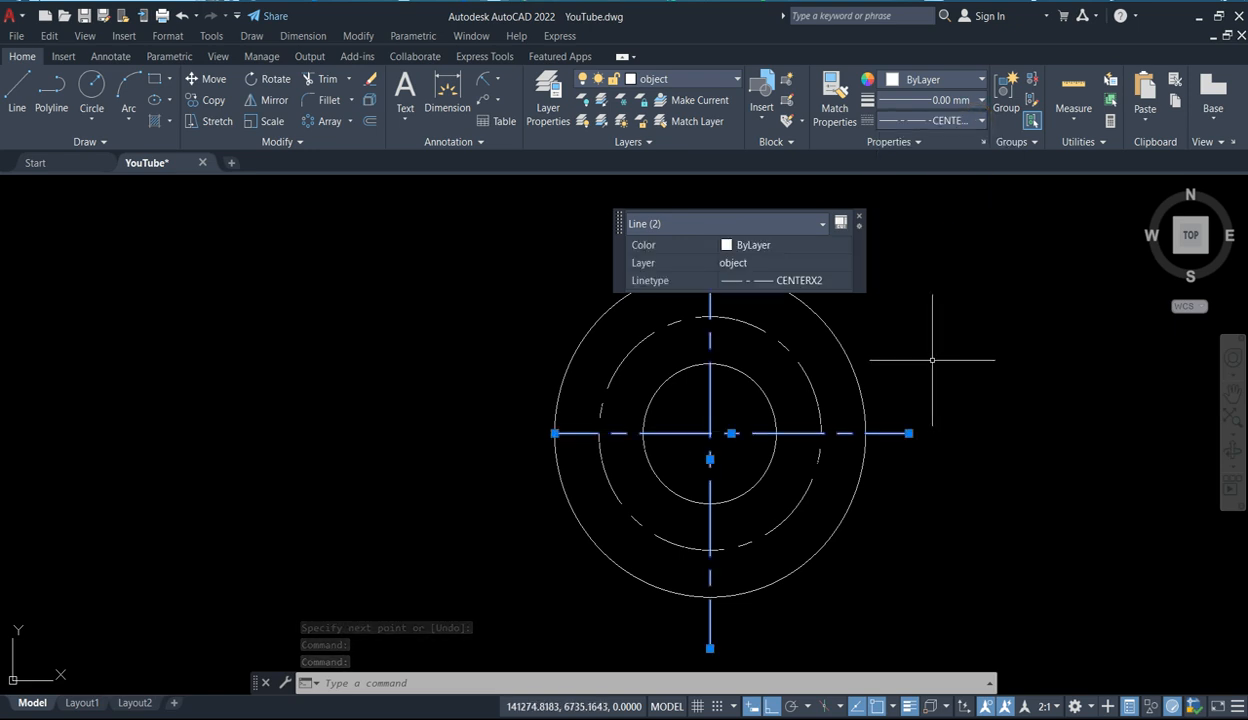
key(Escape)
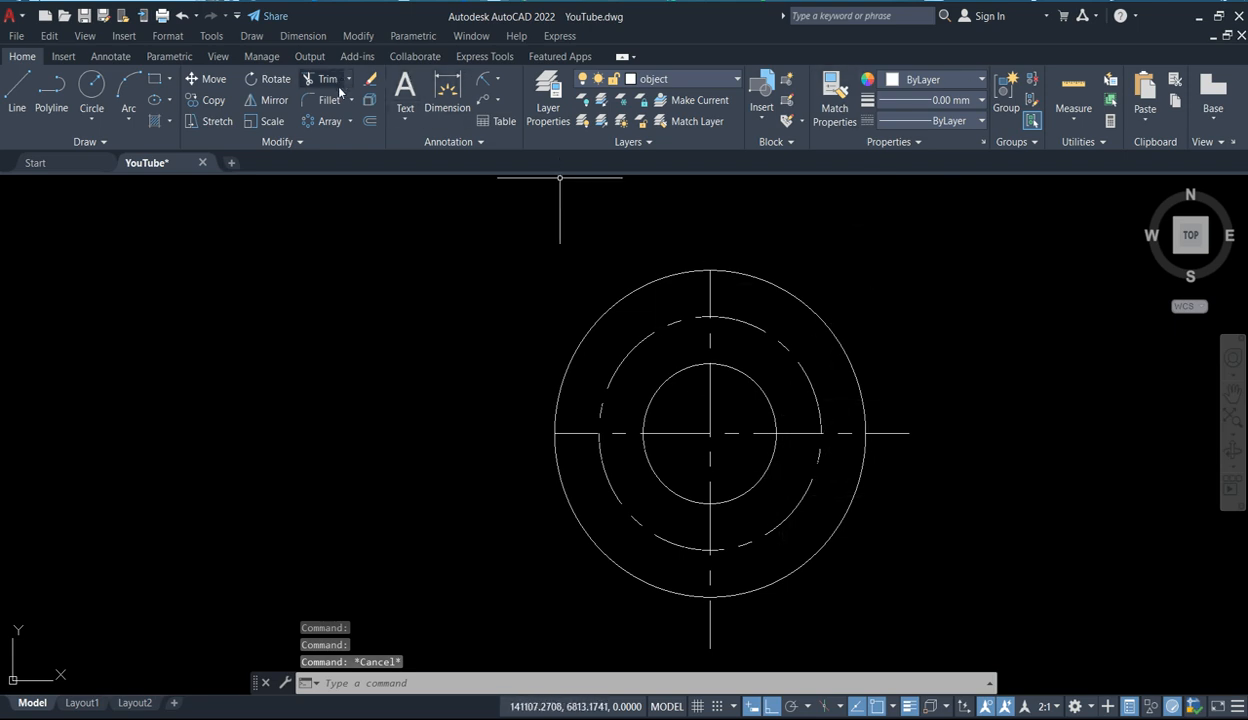
Draw a radius 5 circle where the vertical centre line crosses the bottom of the dashed circle.
click(93, 84)
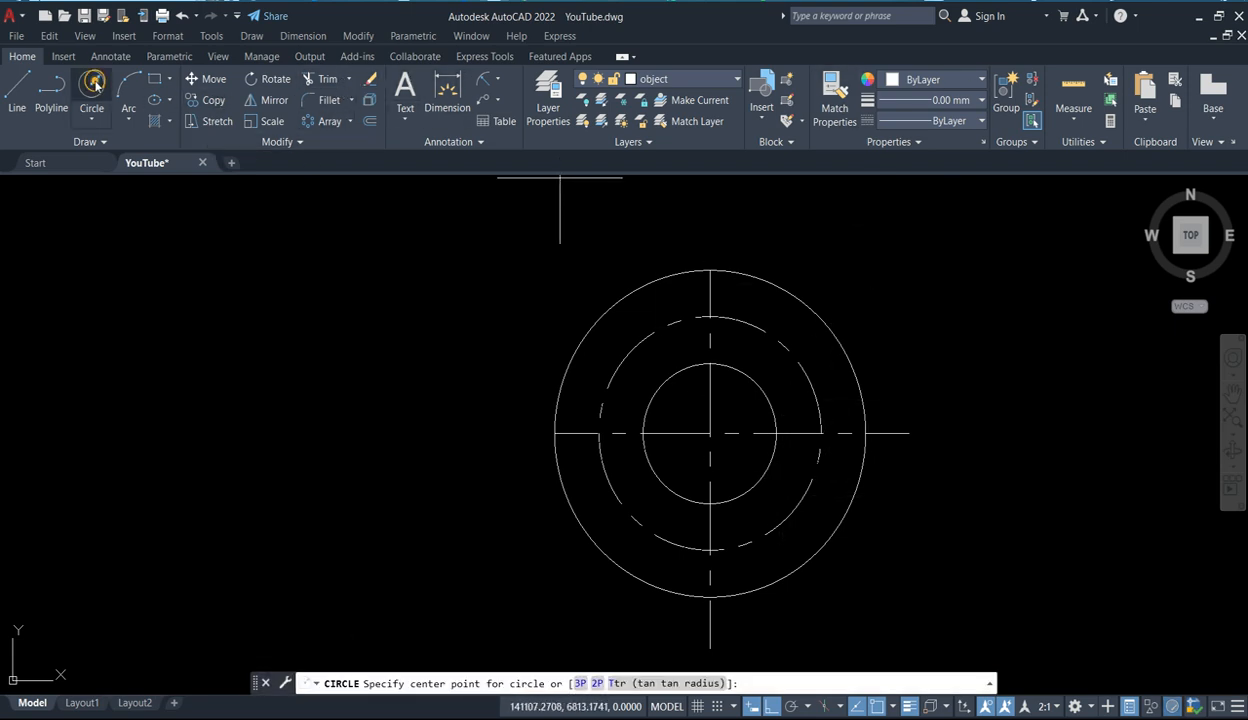
click(709, 549)
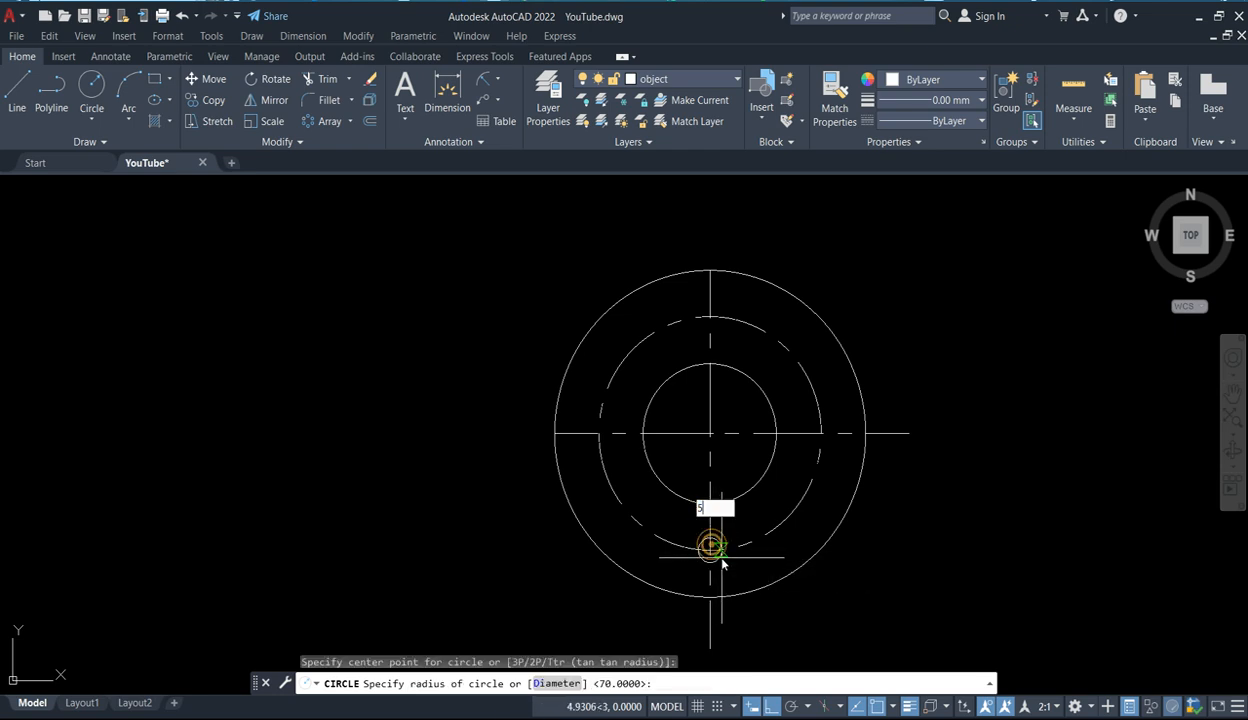
key(Return)
scroll(720, 573, up, 2)
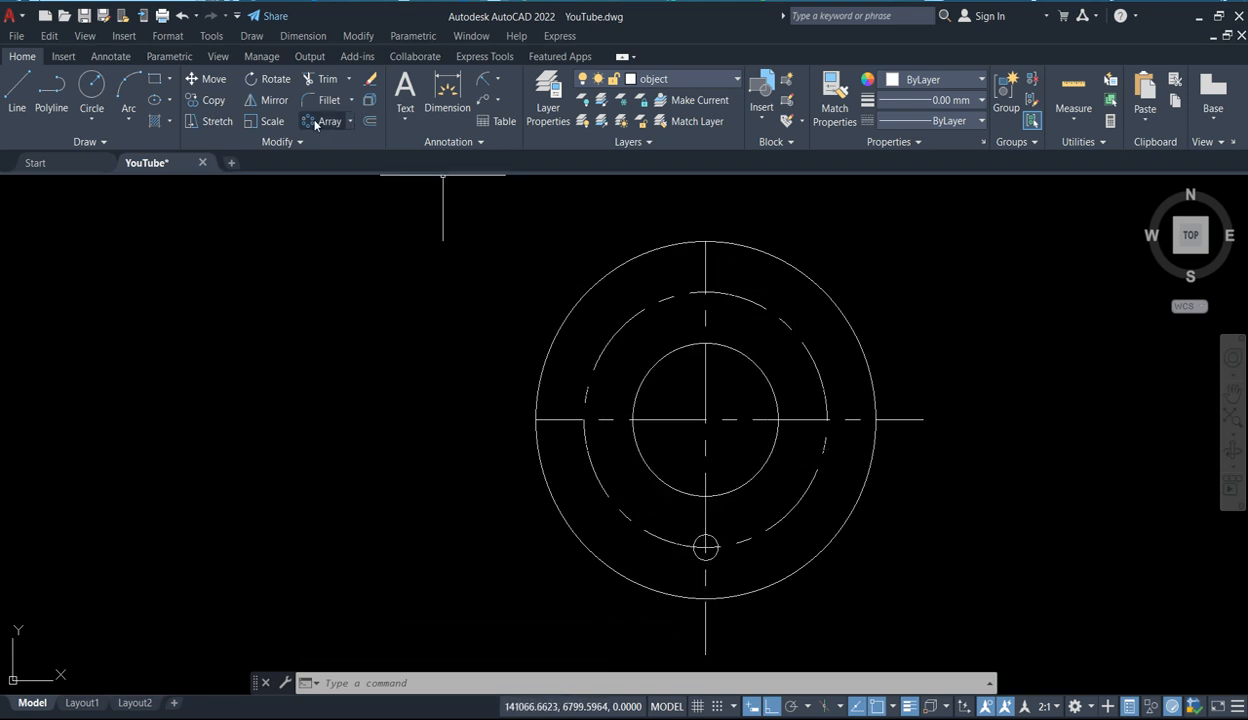
Polar array the radius 5 hole around the common centre with 6 items over 360 degrees.
click(351, 121)
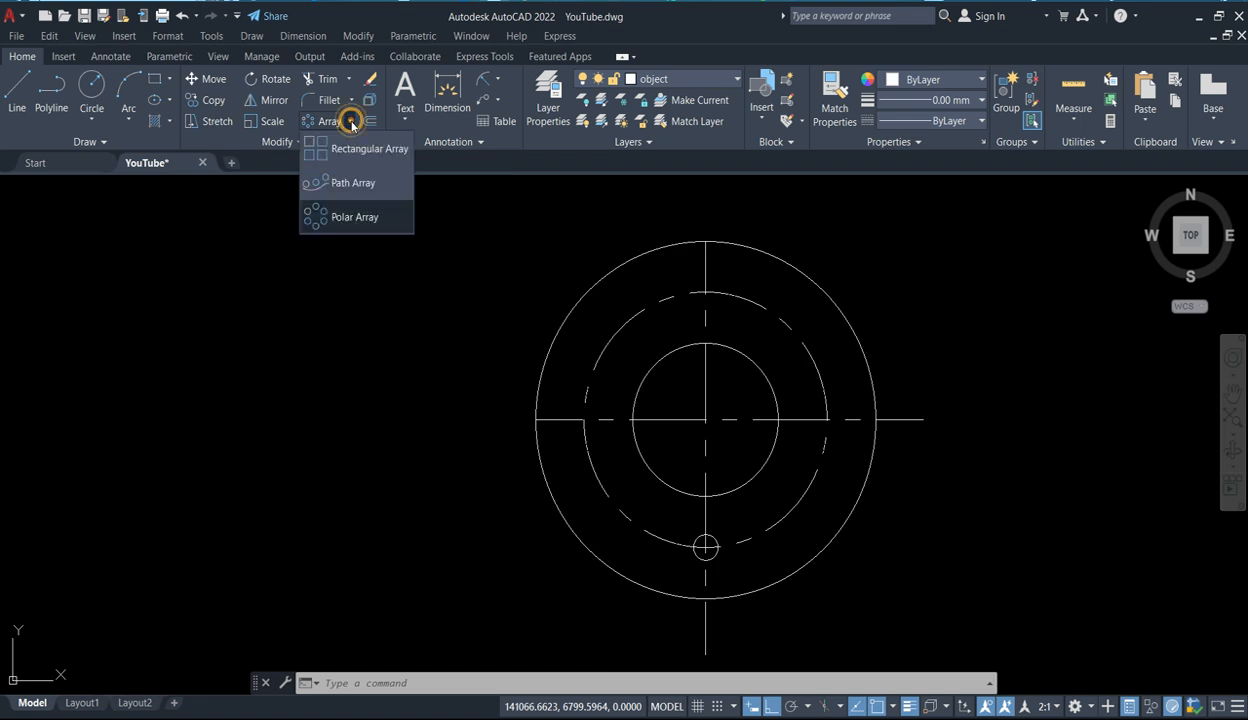
click(338, 214)
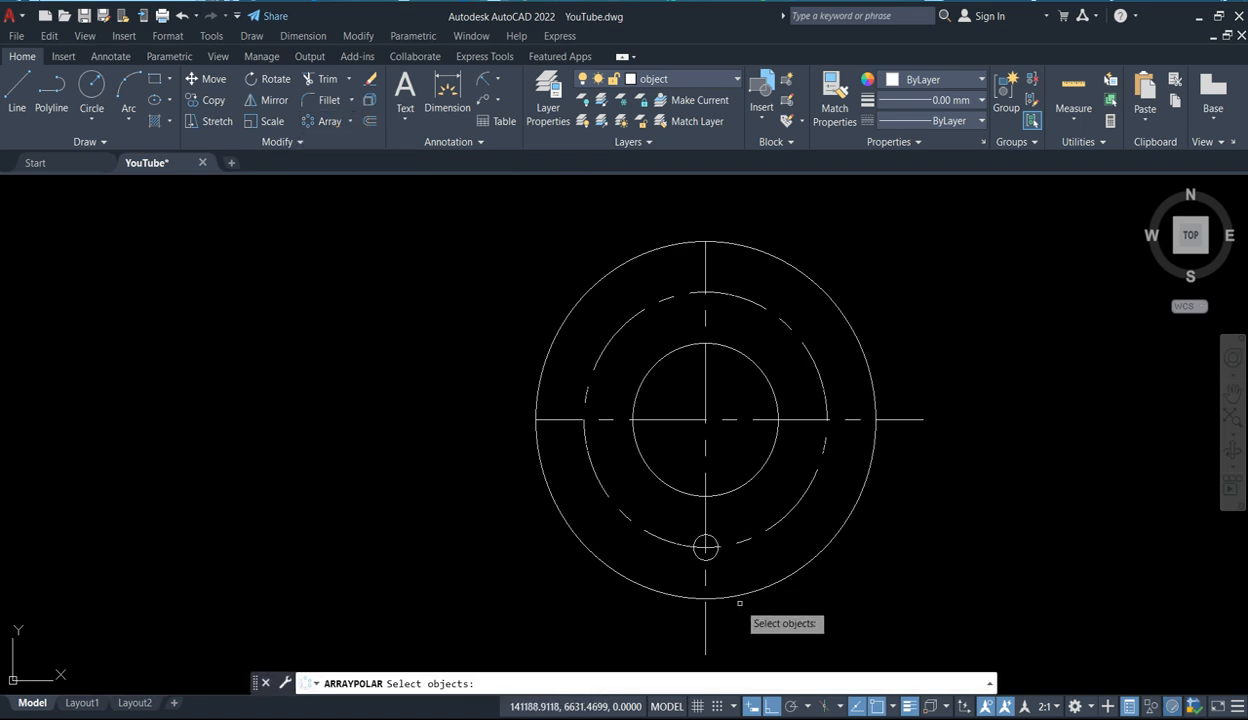
click(705, 547)
key(Return)
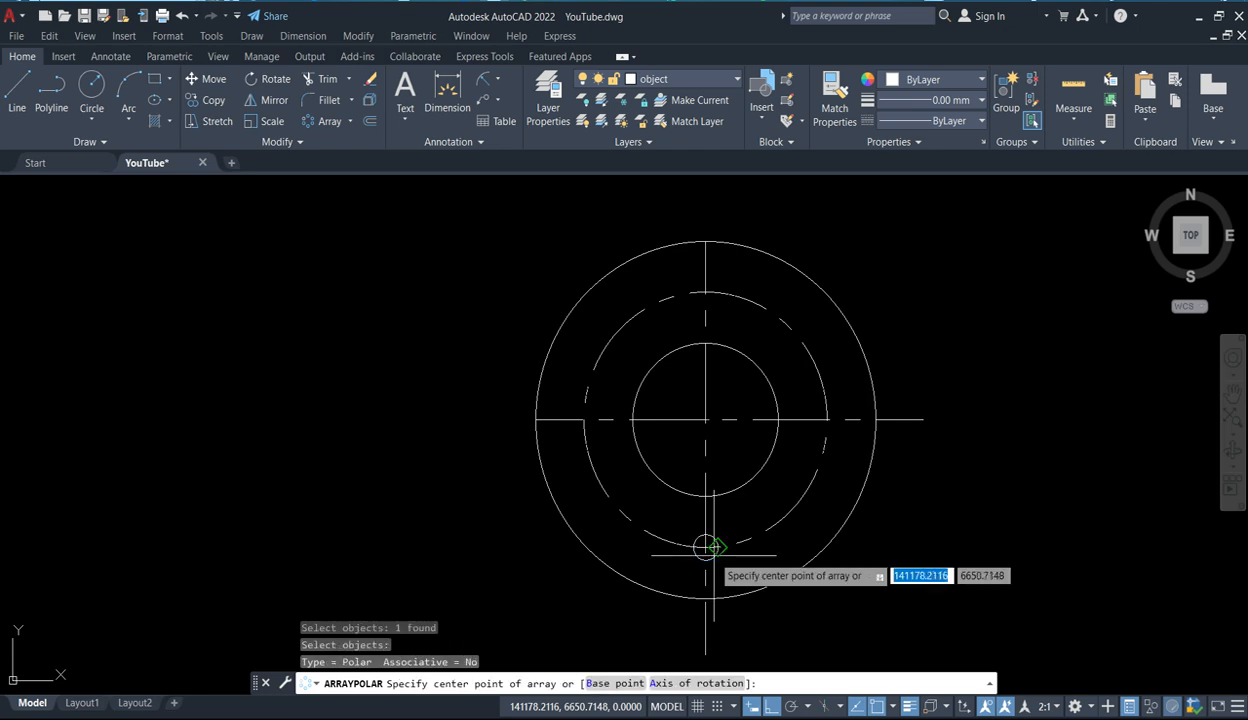
click(705, 420)
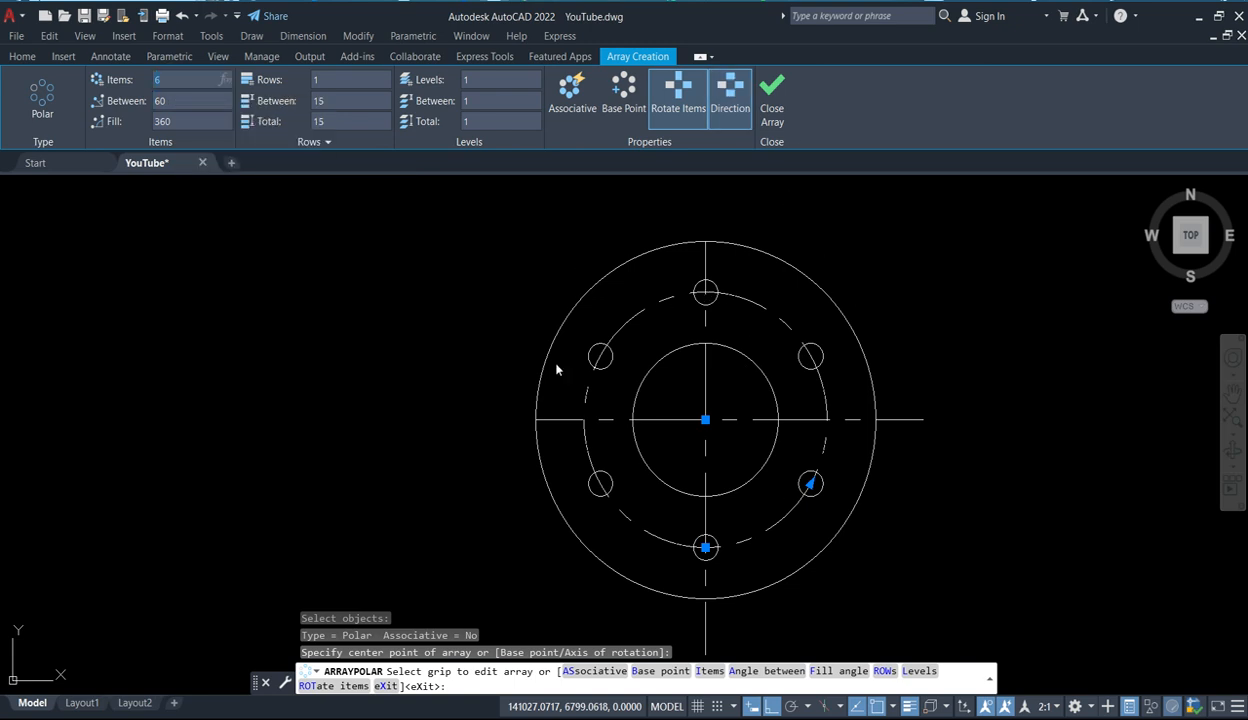
click(772, 95)
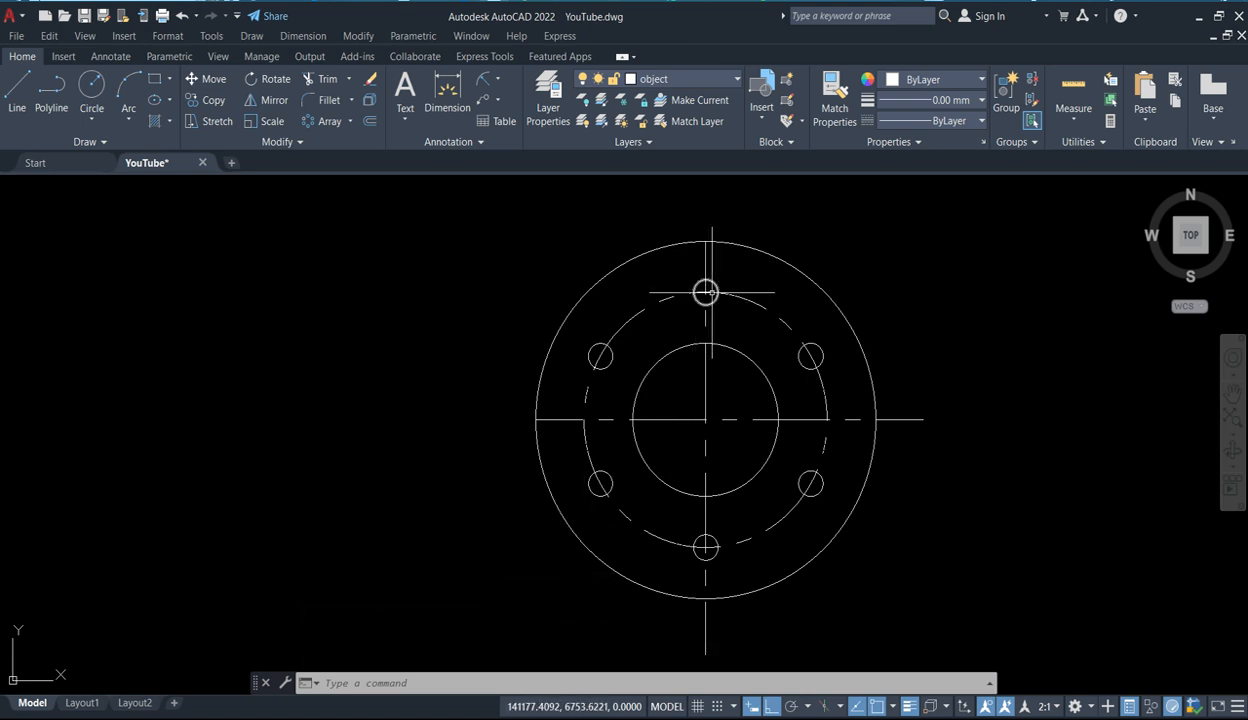
Draw a radius 10 circle concentric with the topmost small hole.
click(91, 88)
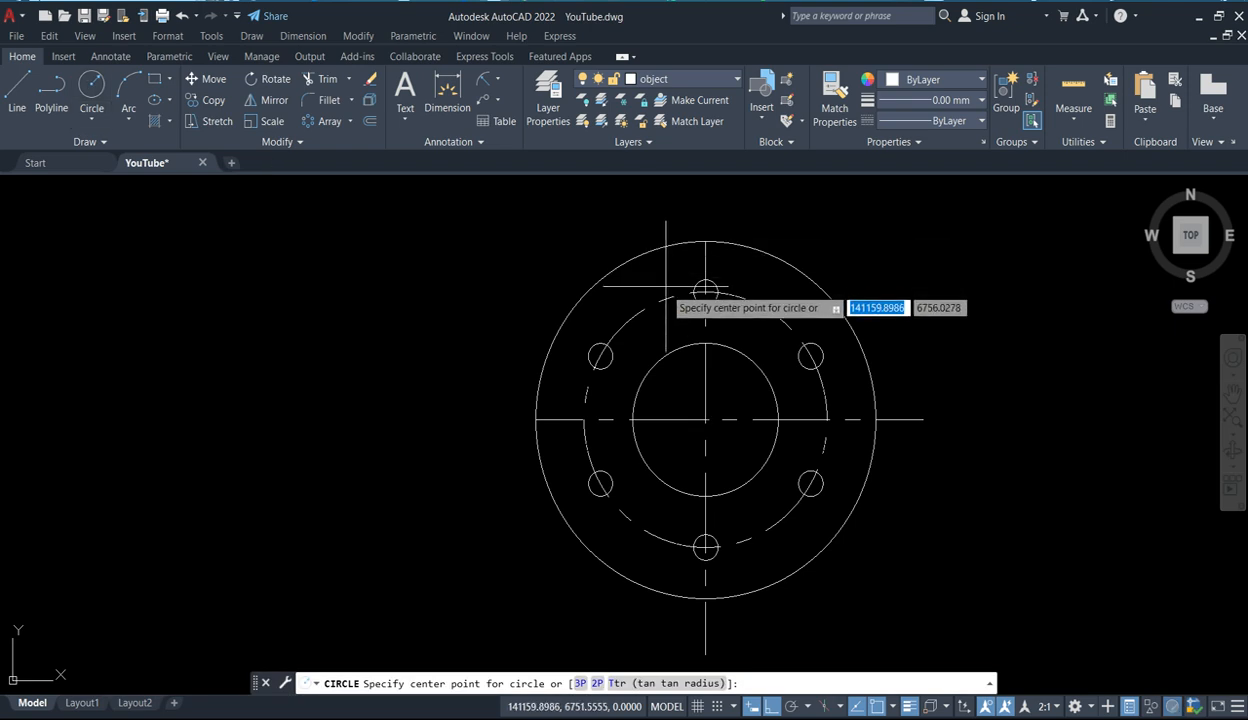
click(705, 291)
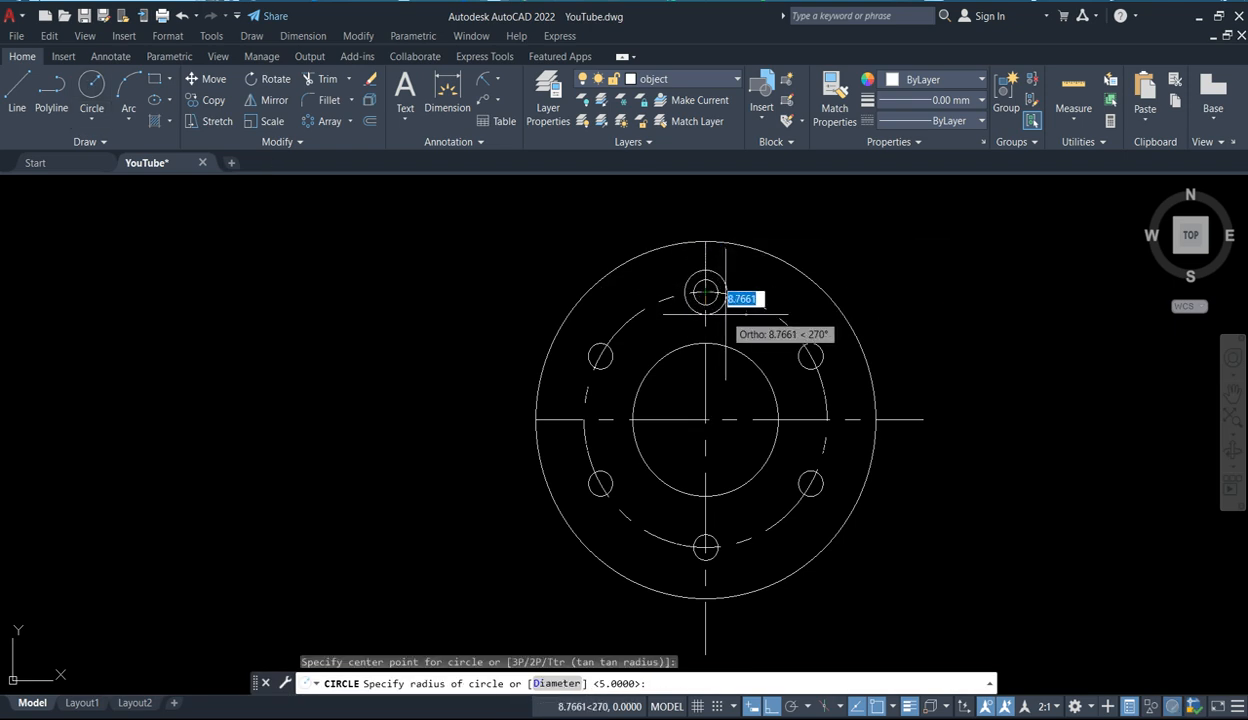
text(1)
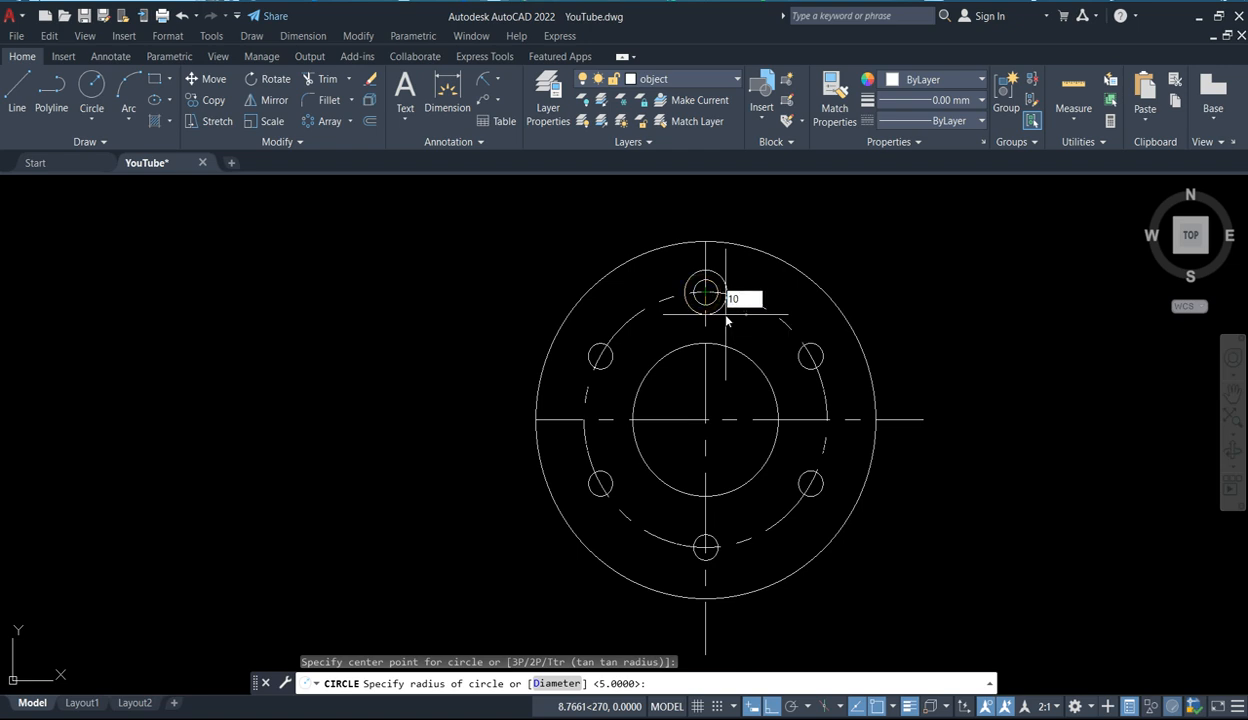
text(0)
key(Return)
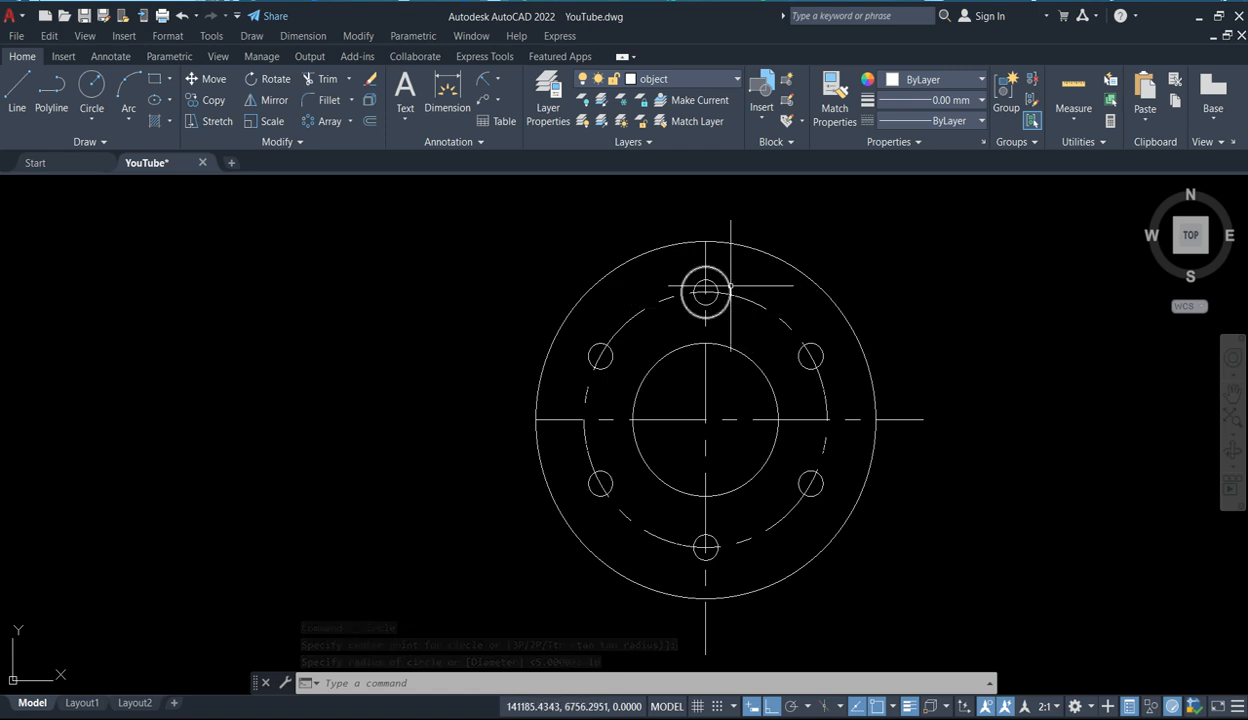
Polar array the radius 10 circle around the common centre as 6 non-associative items over 360 degrees.
click(326, 122)
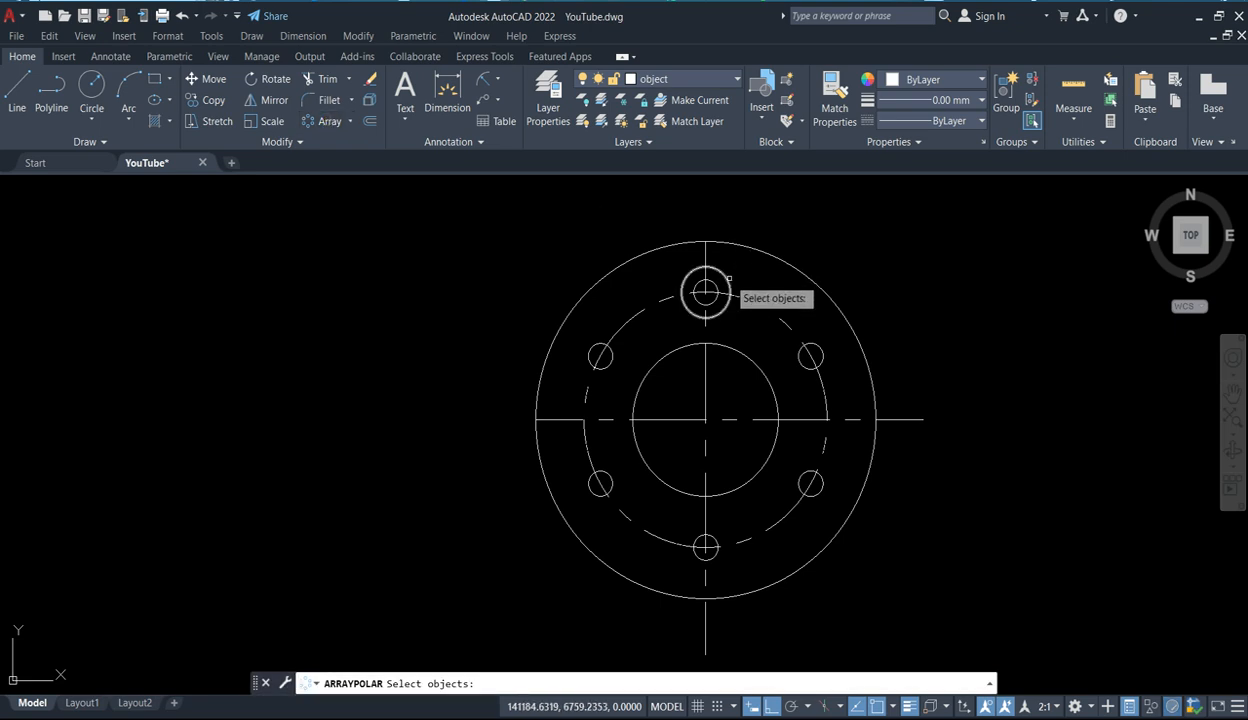
click(729, 282)
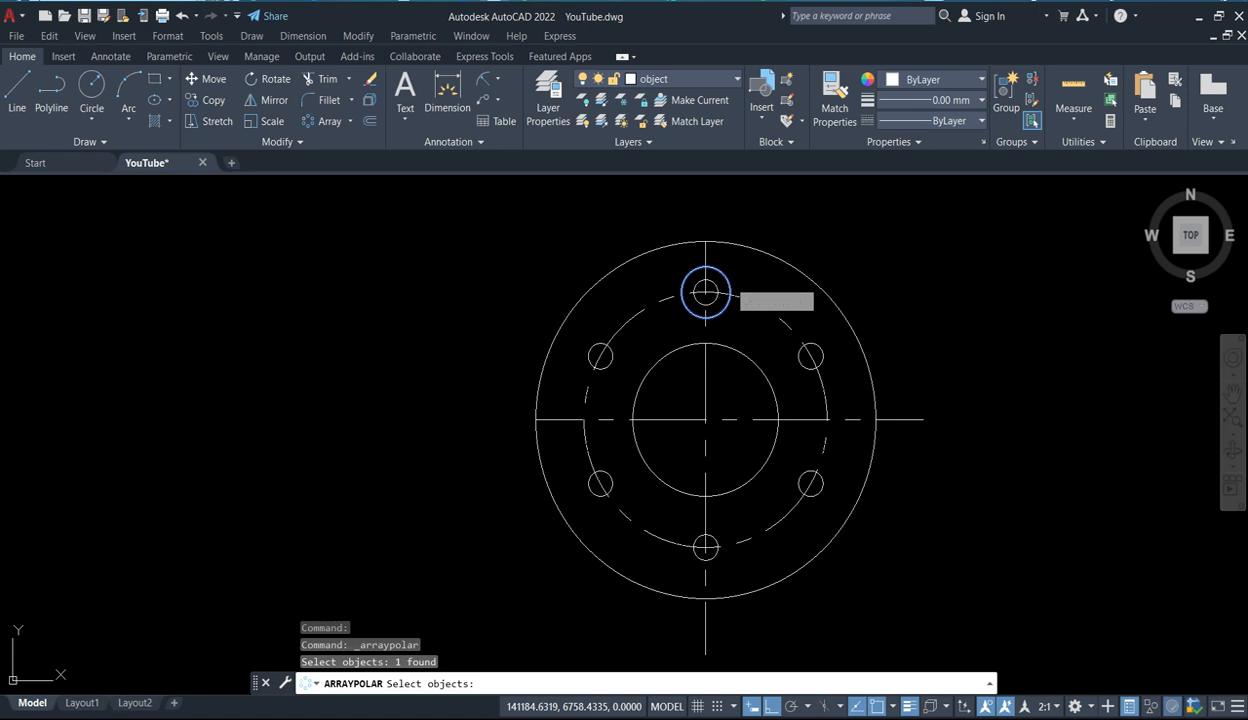
key(Return)
click(705, 420)
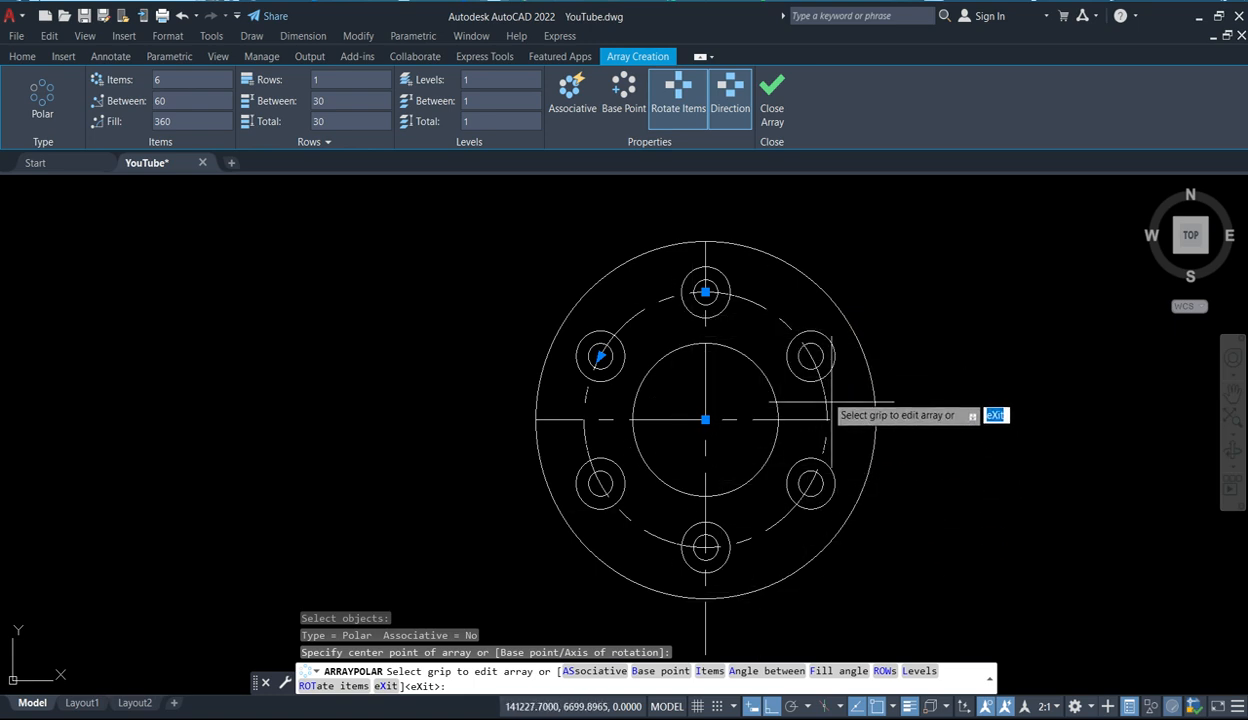
click(568, 104)
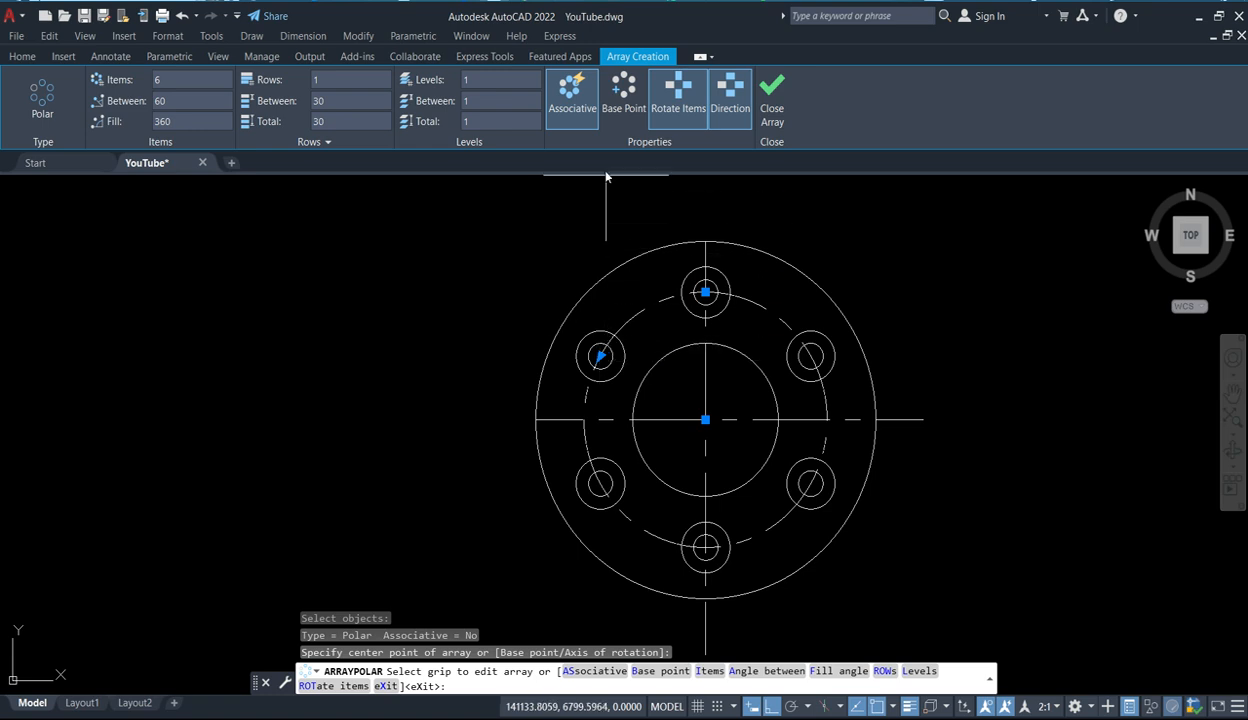
click(584, 117)
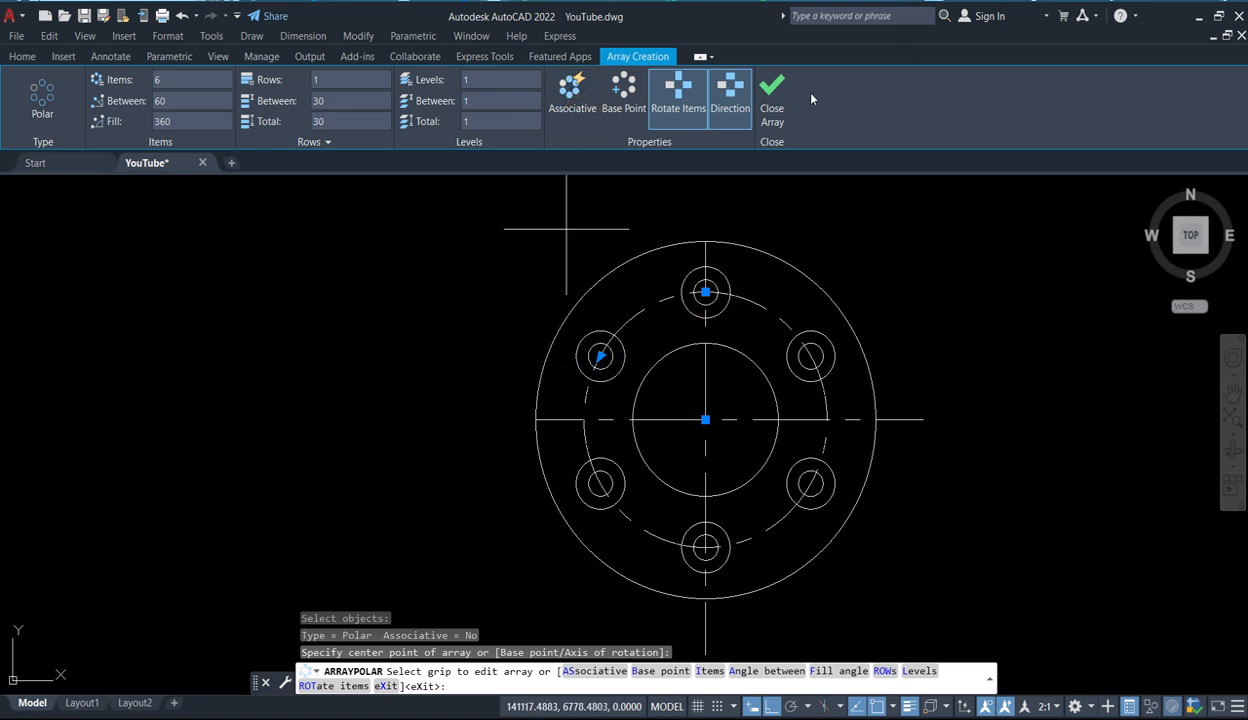
click(772, 100)
Delete the radius 10 circles around the three lower holes.
click(617, 501)
click(724, 532)
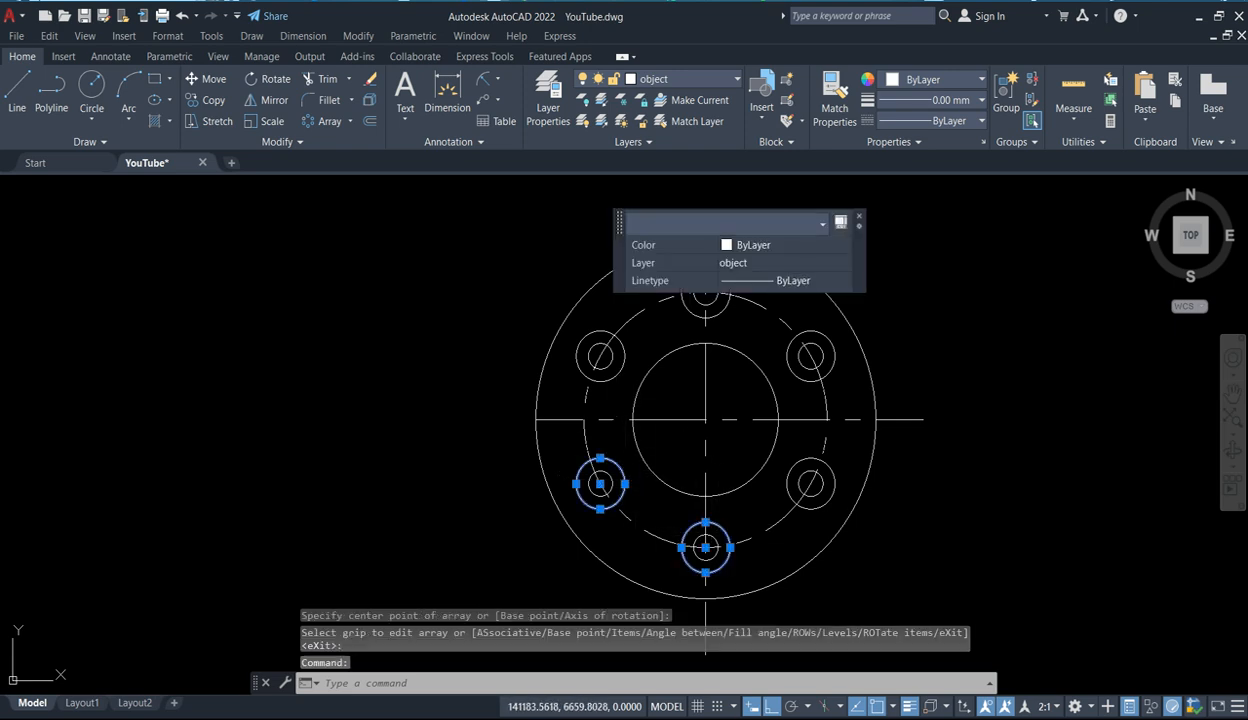
click(819, 507)
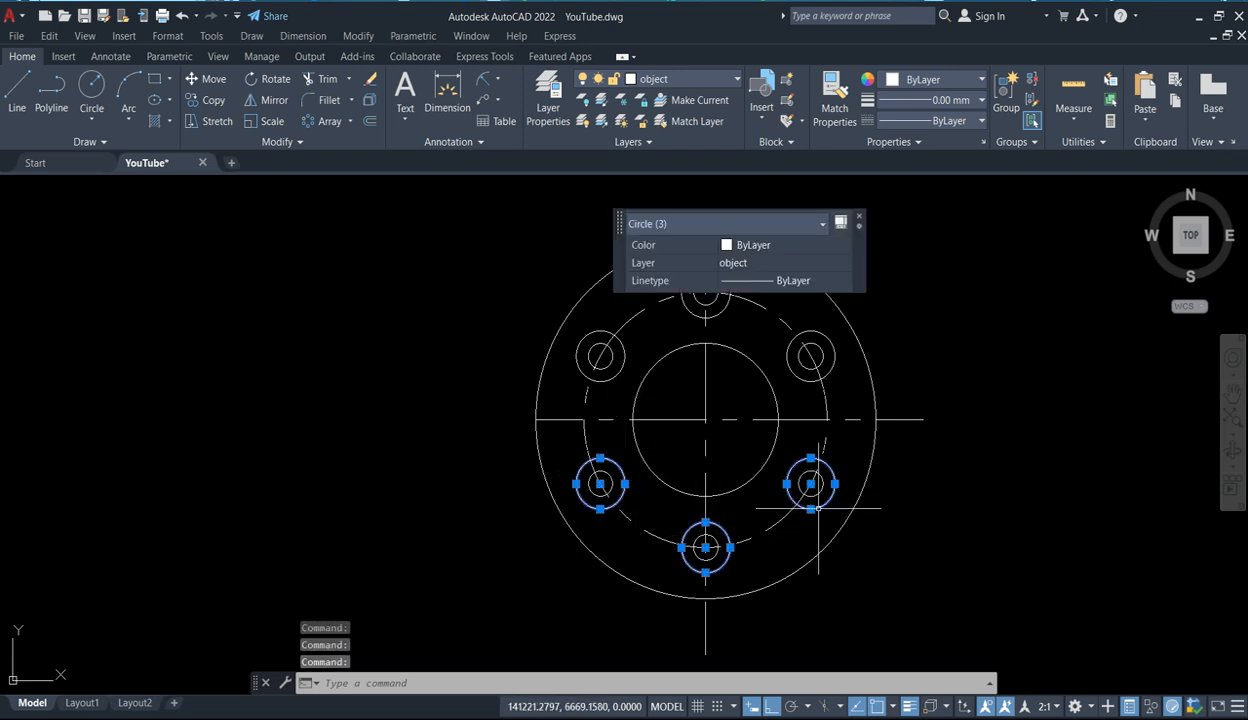
key(Delete)
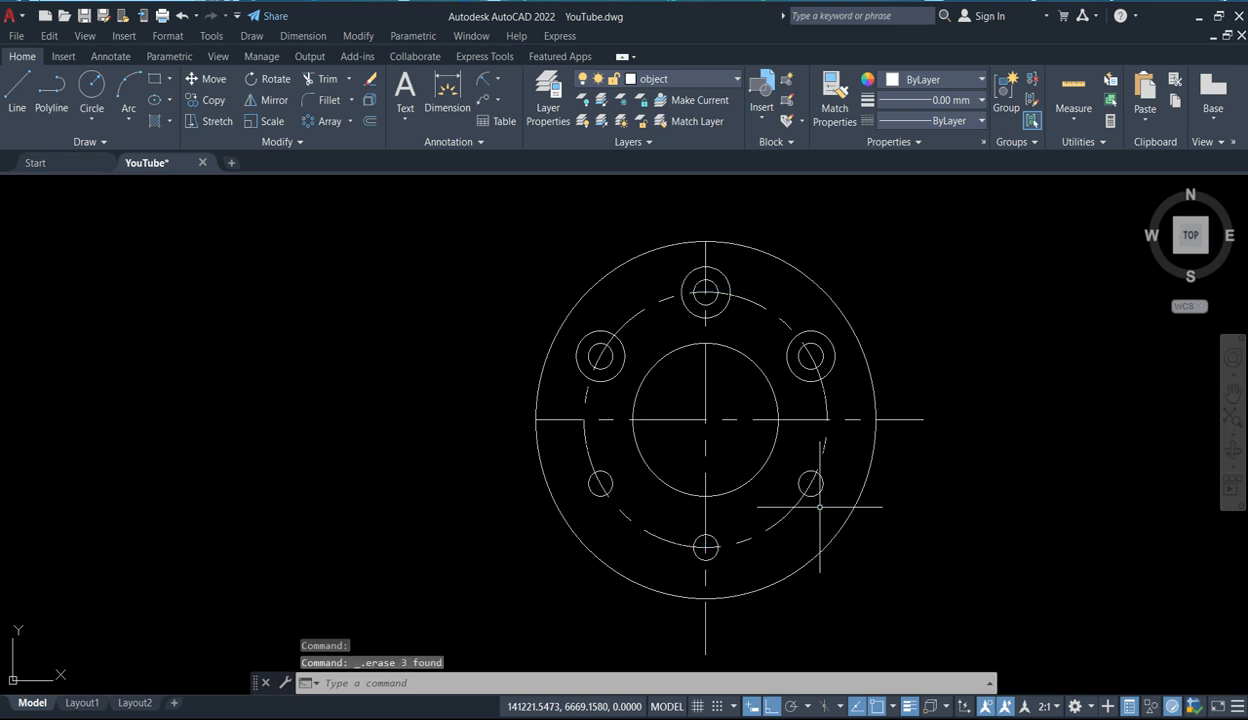
Examine the reference plate's slots, outline arcs and dimensions, and return to the new drawing's circles.
scroll(646, 322, up, 1)
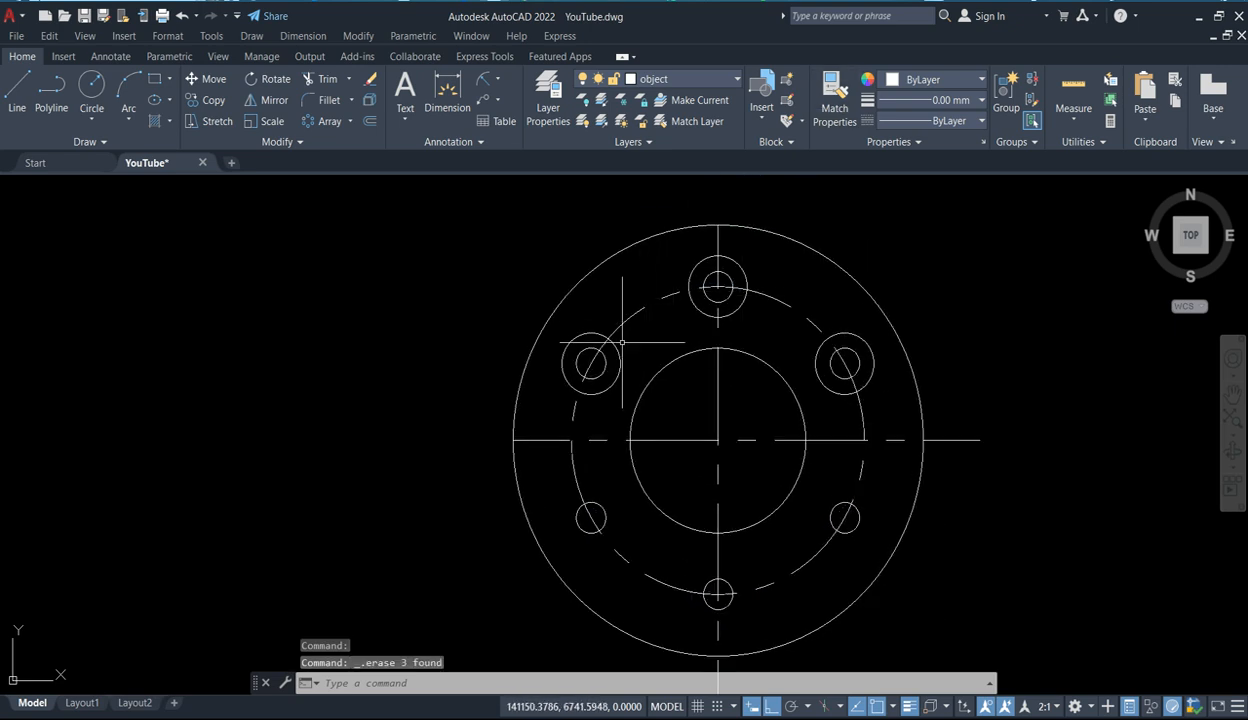
scroll(745, 335, down, 2)
scroll(765, 328, down, 1)
scroll(633, 348, down, 4)
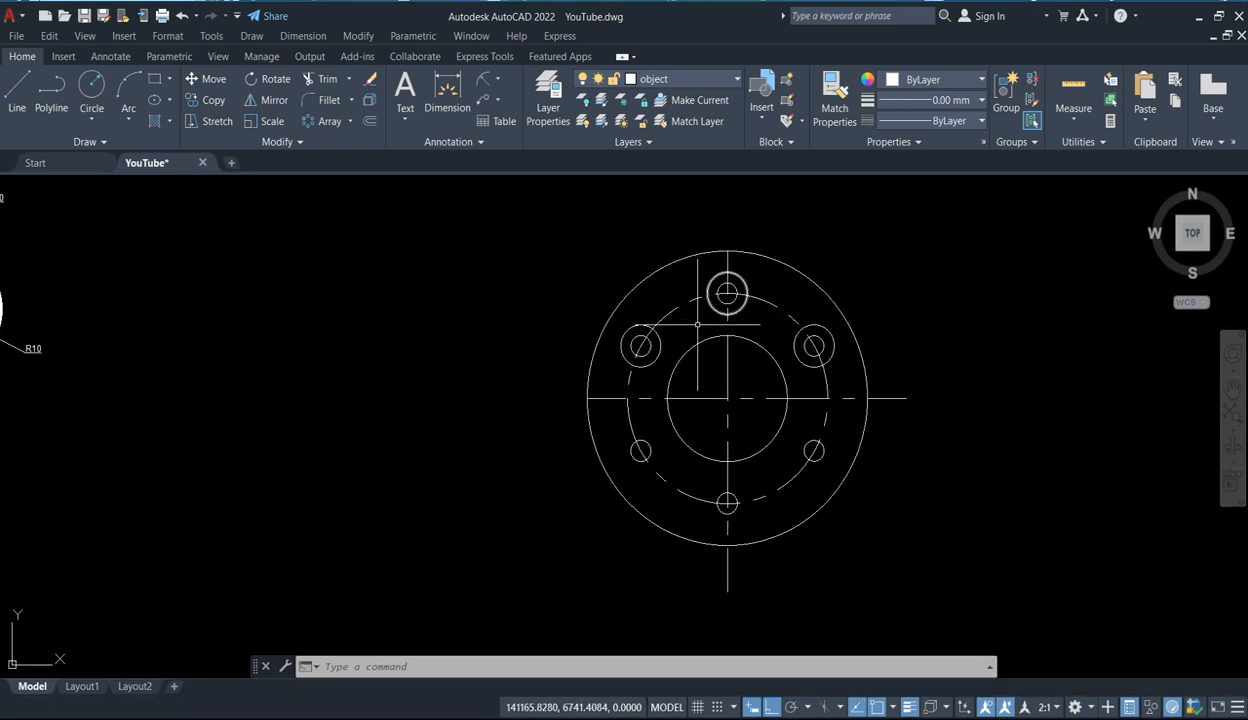
scroll(168, 322, up, 5)
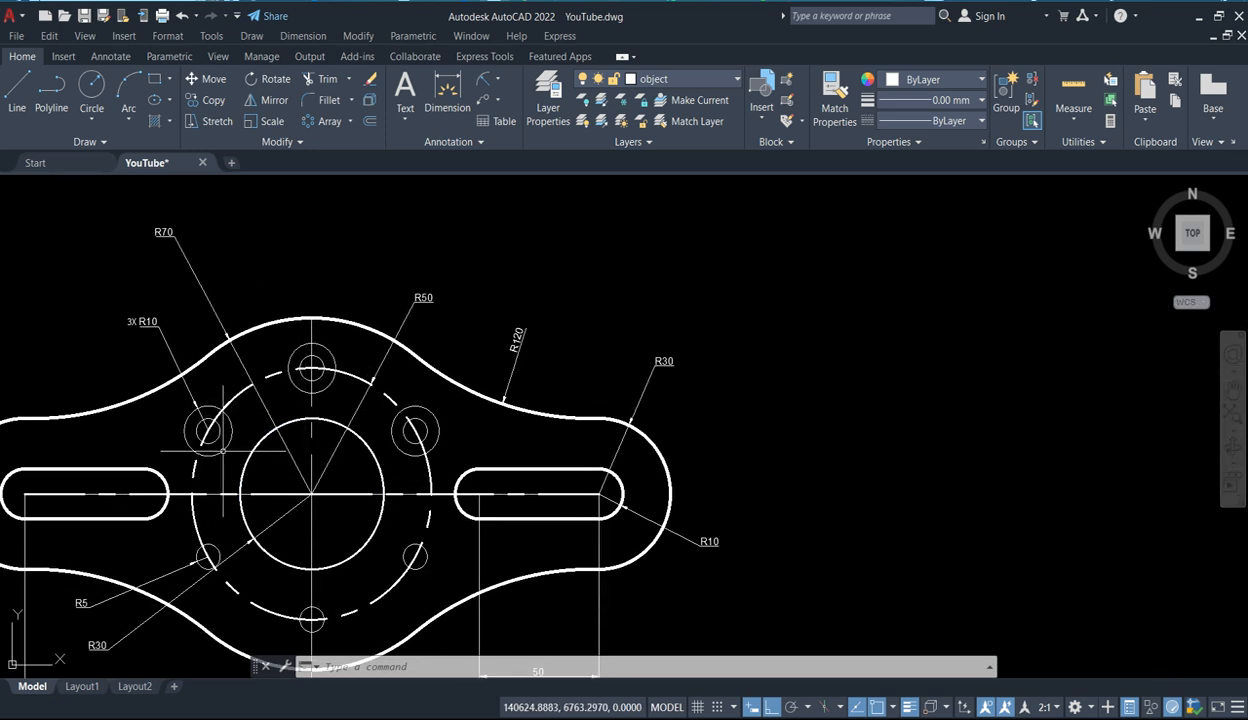
middle_drag(265, 437, 475, 364)
scroll(475, 364, up, 1)
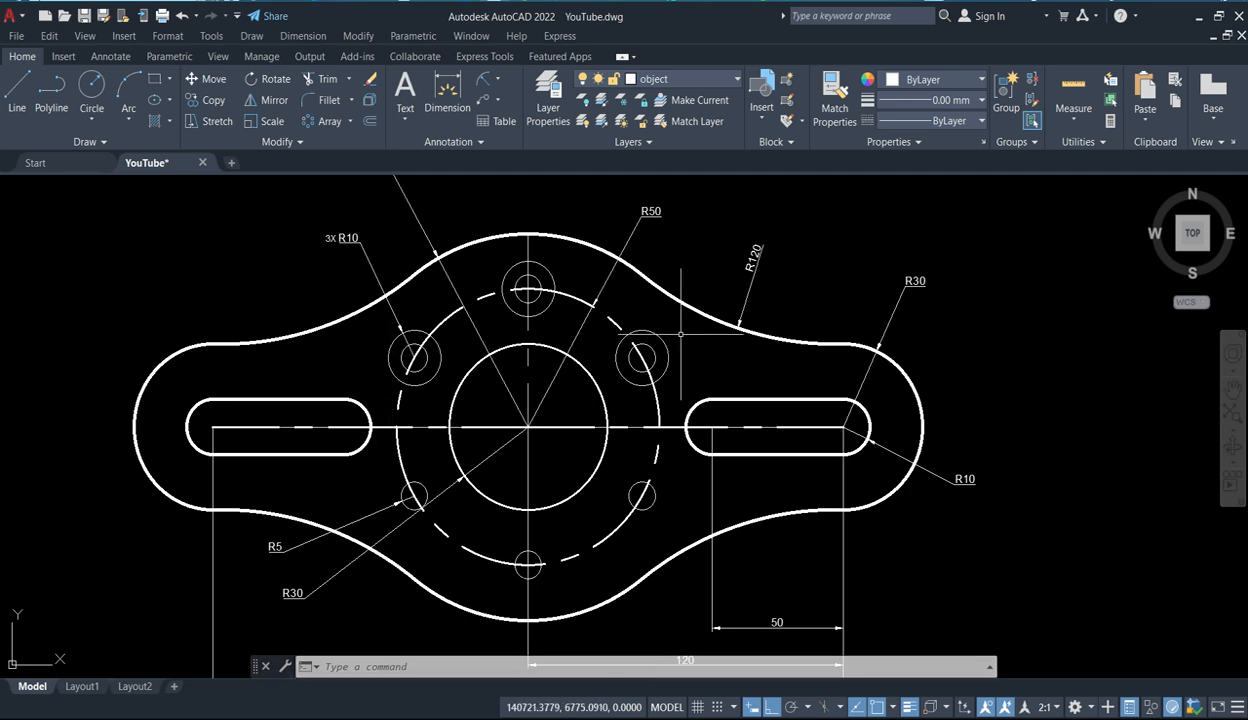
scroll(709, 428, down, 4)
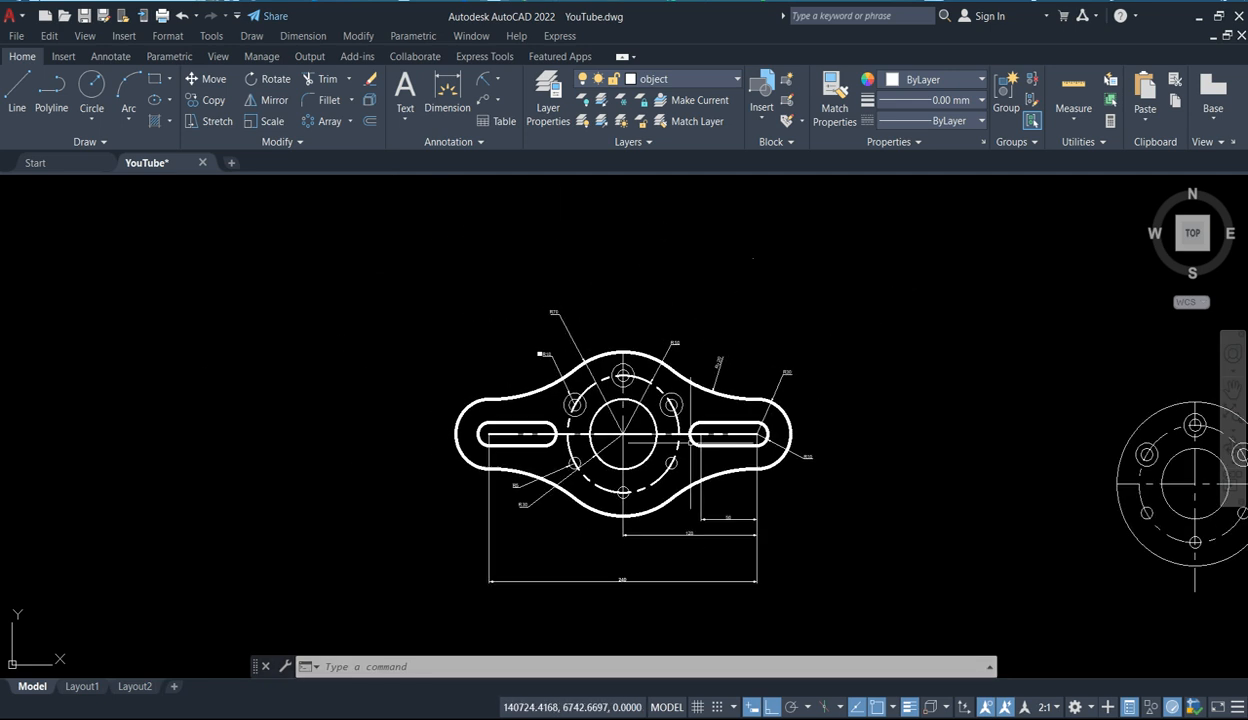
middle_drag(812, 440, 258, 277)
middle_drag(659, 294, 639, 388)
scroll(636, 430, up, 3)
scroll(630, 449, down, 1)
scroll(612, 440, up, 1)
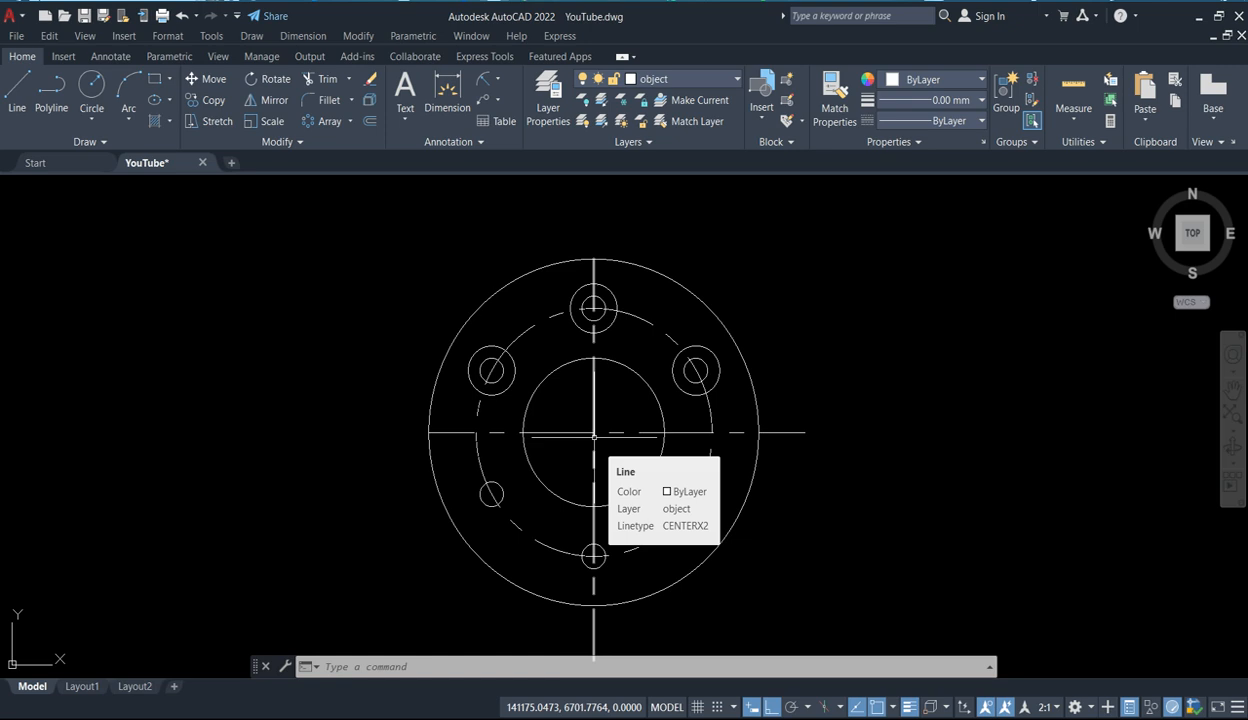
Draw a 120 mm horizontal line from the common centre of the circles towards the right.
scroll(595, 460, down, 1)
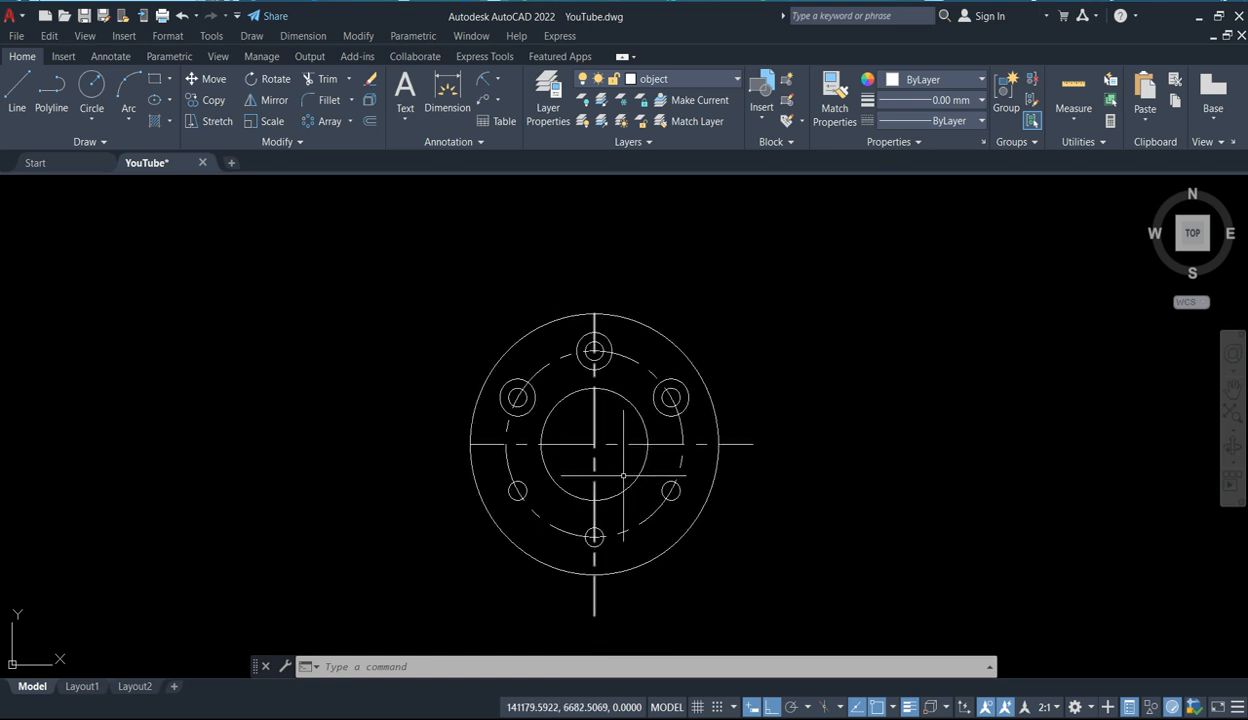
scroll(595, 460, up, 1)
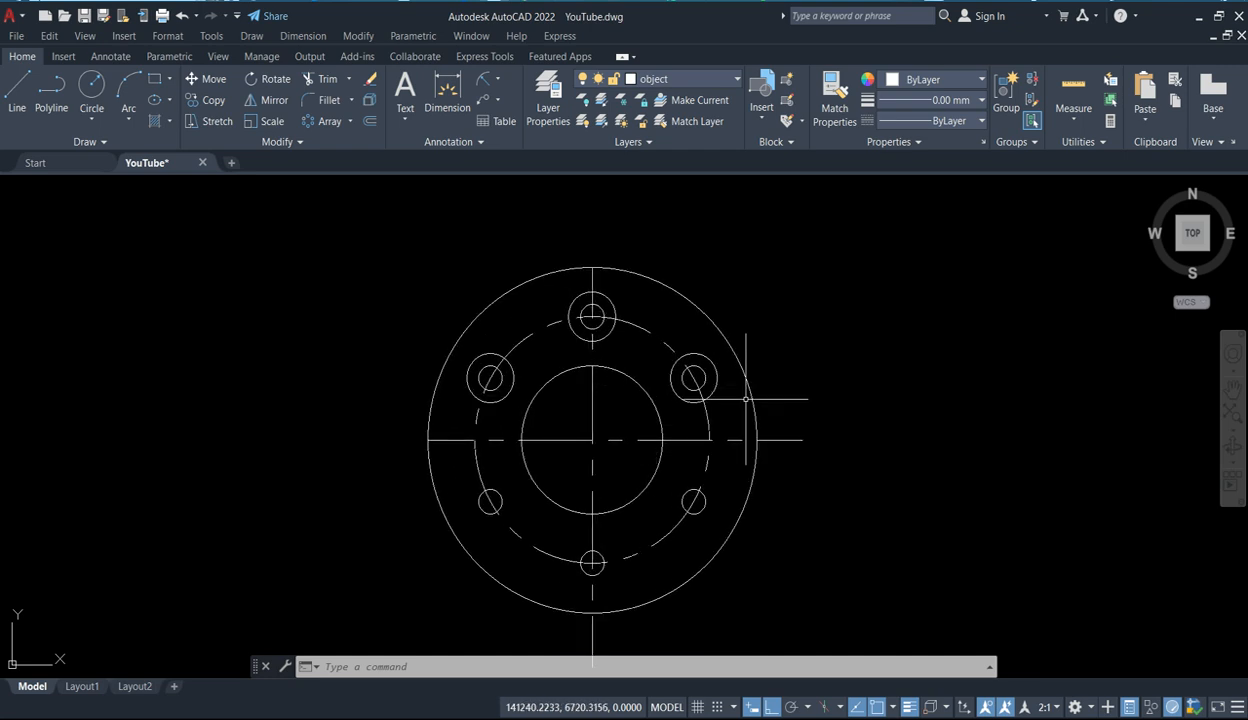
click(16, 96)
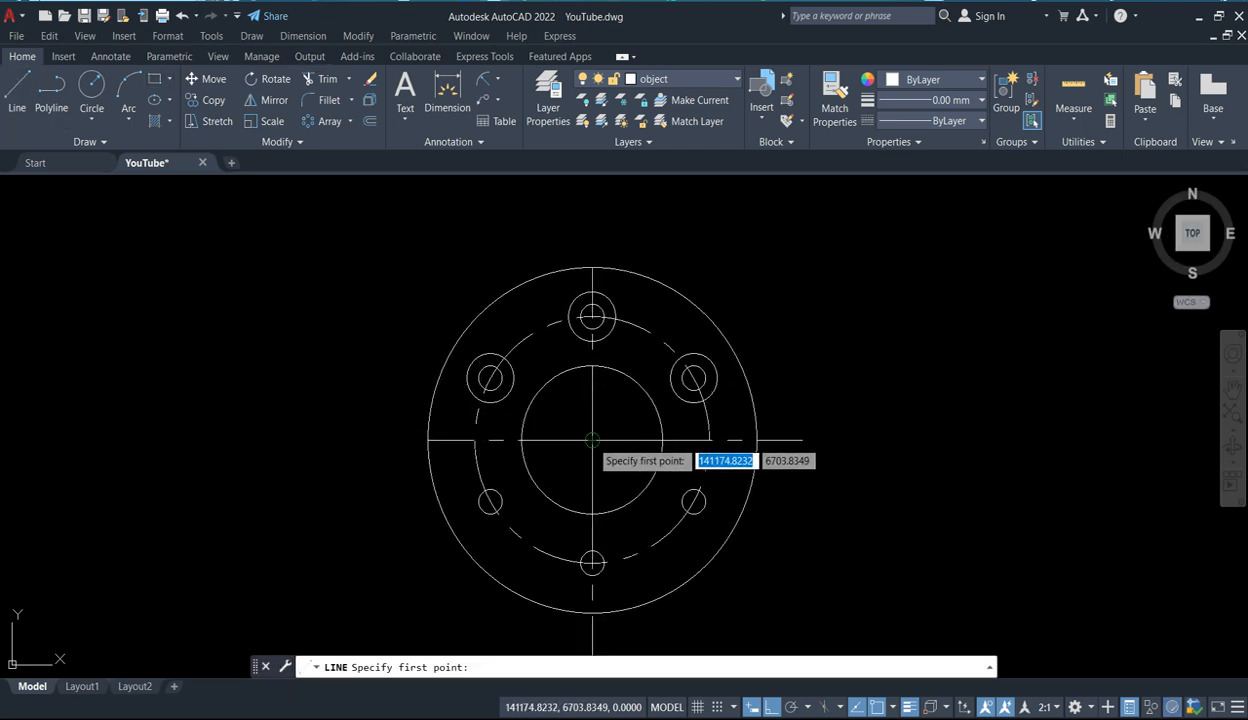
click(592, 440)
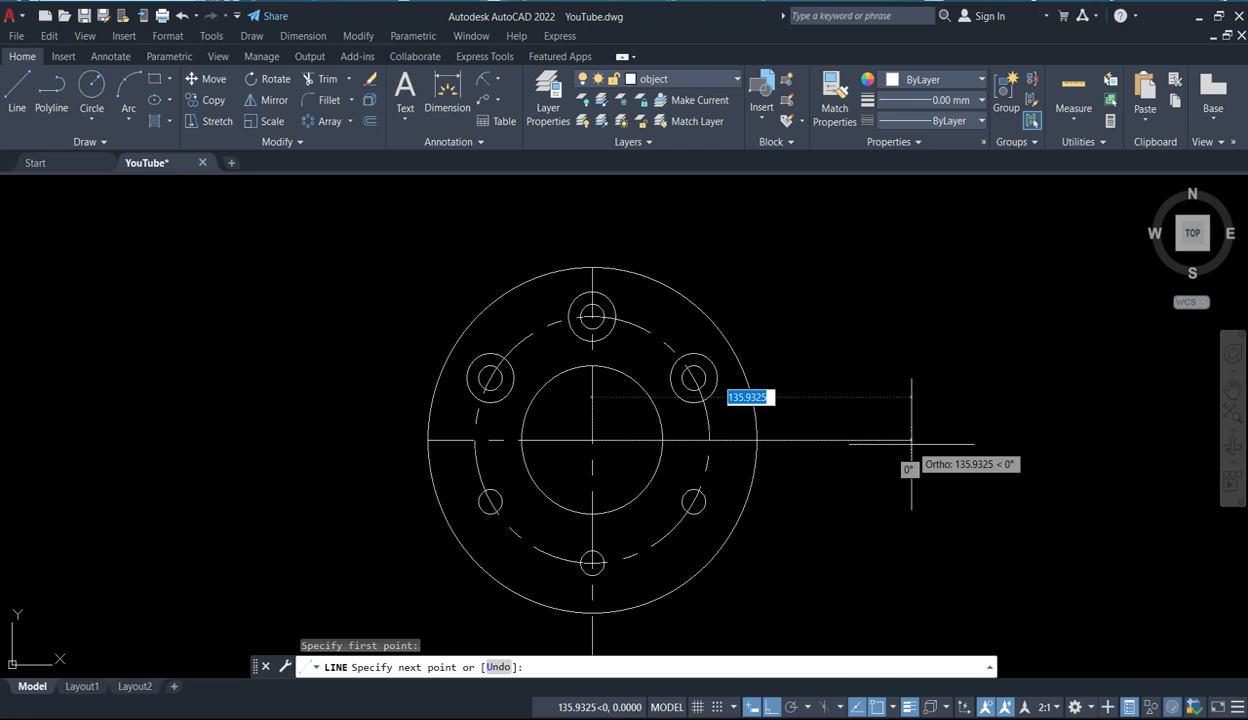
text(12)
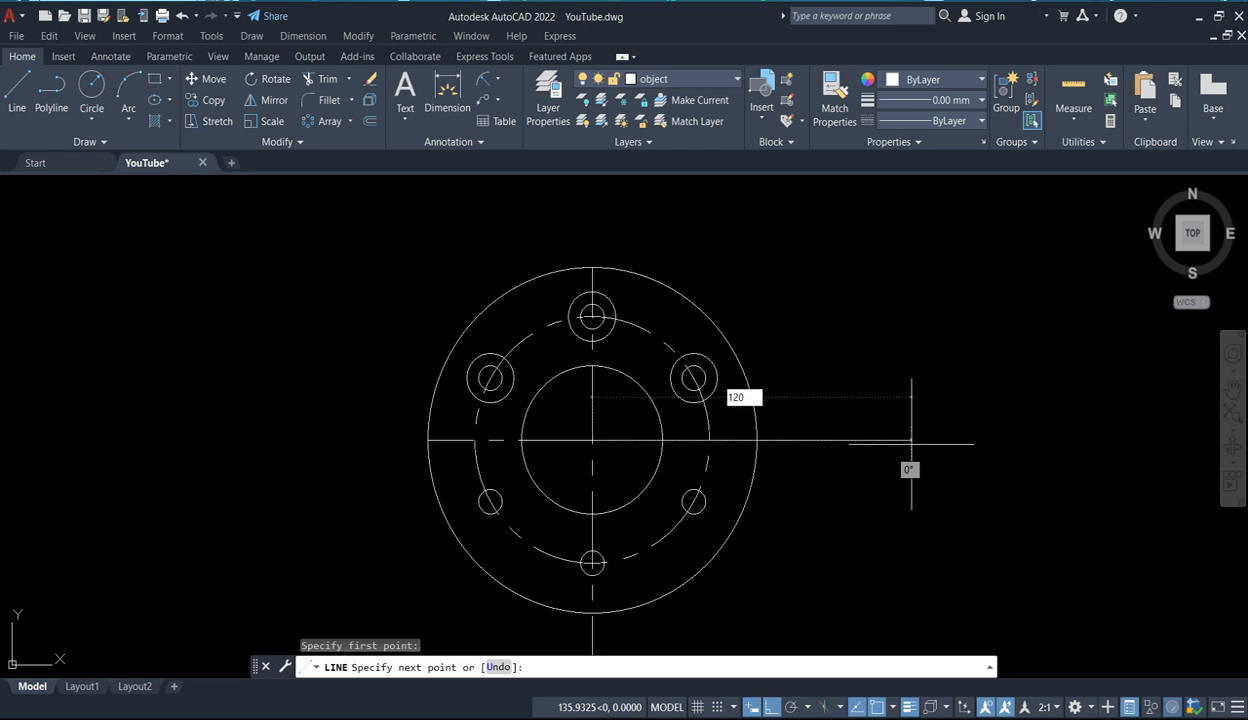
text(0)
key(Return)
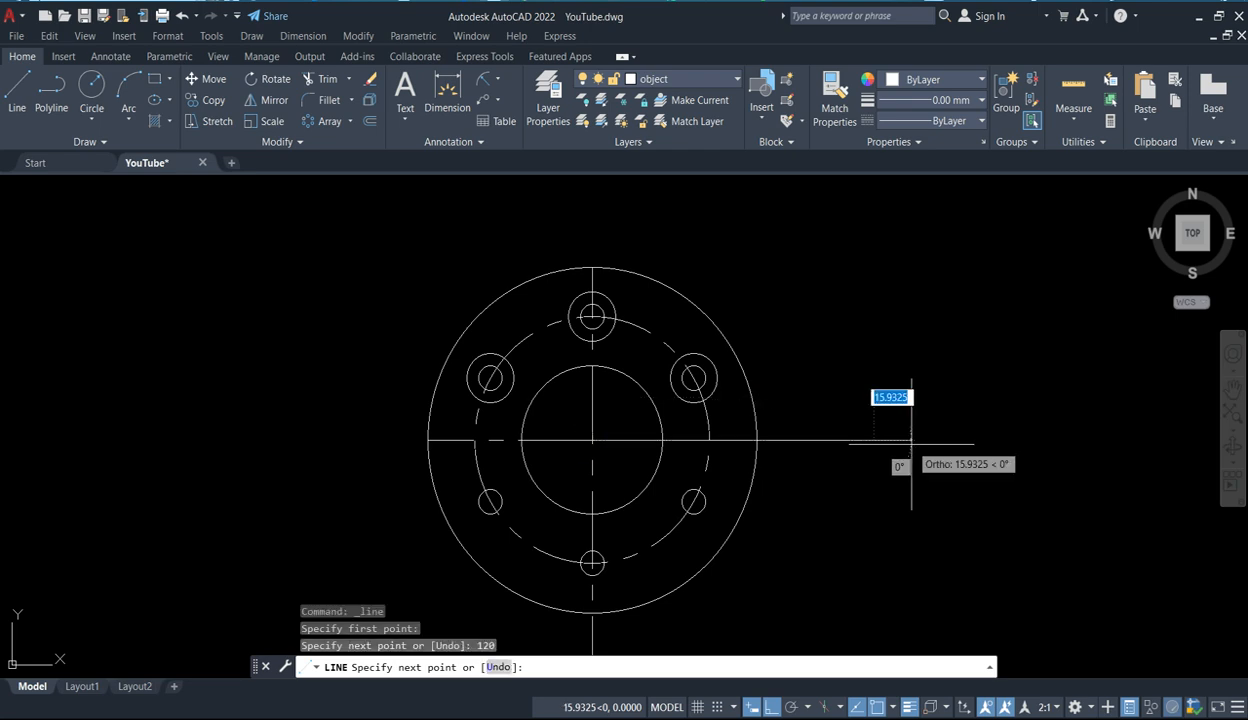
key(Return)
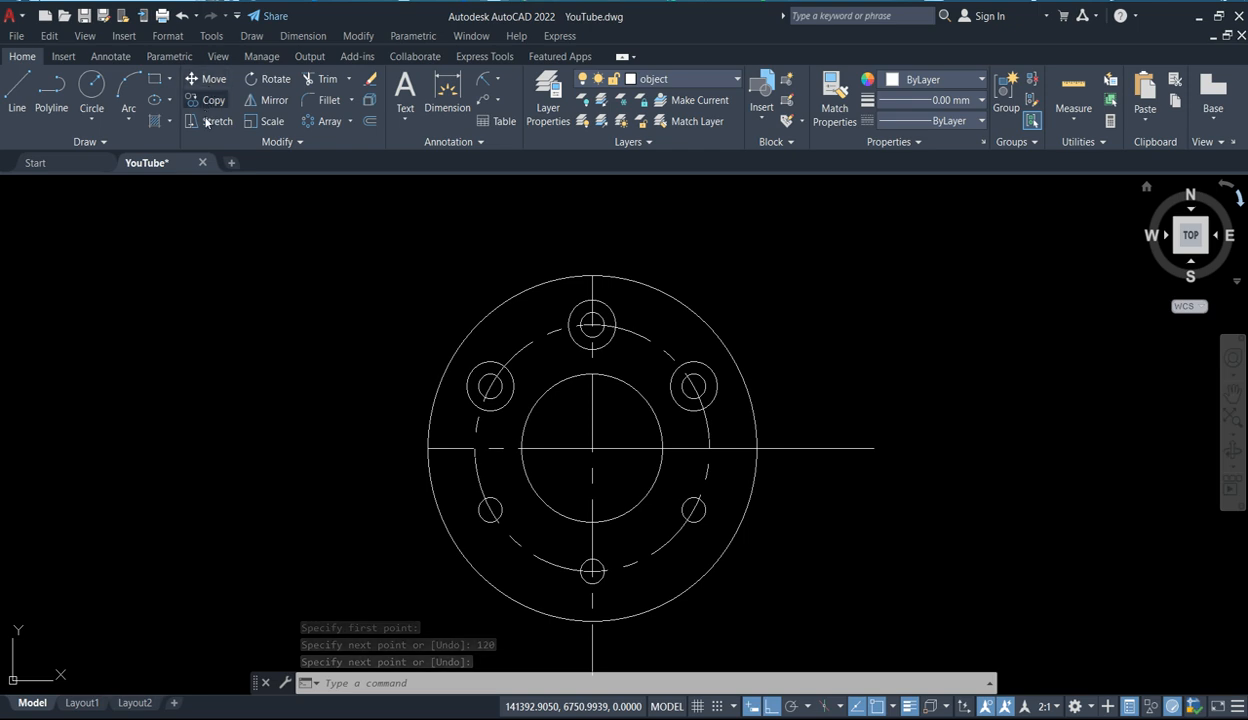
Draw a radius 10 circle centred on the outer end of the 120 mm line.
click(91, 88)
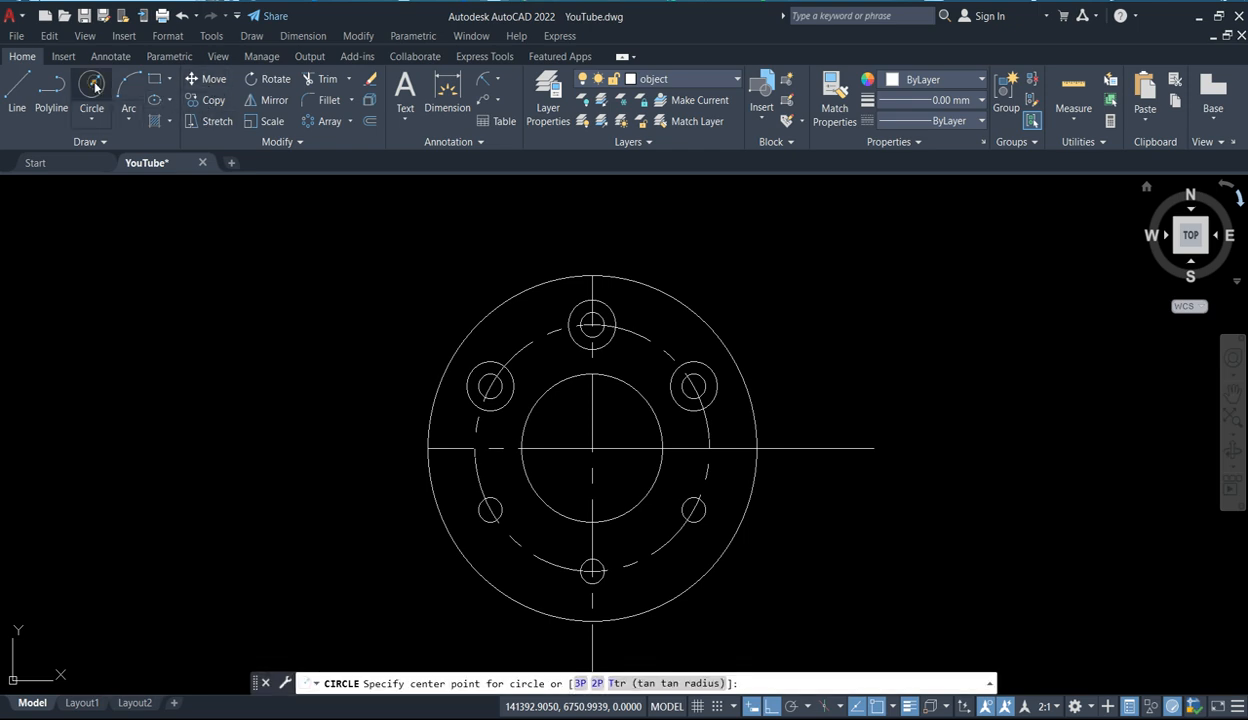
click(873, 449)
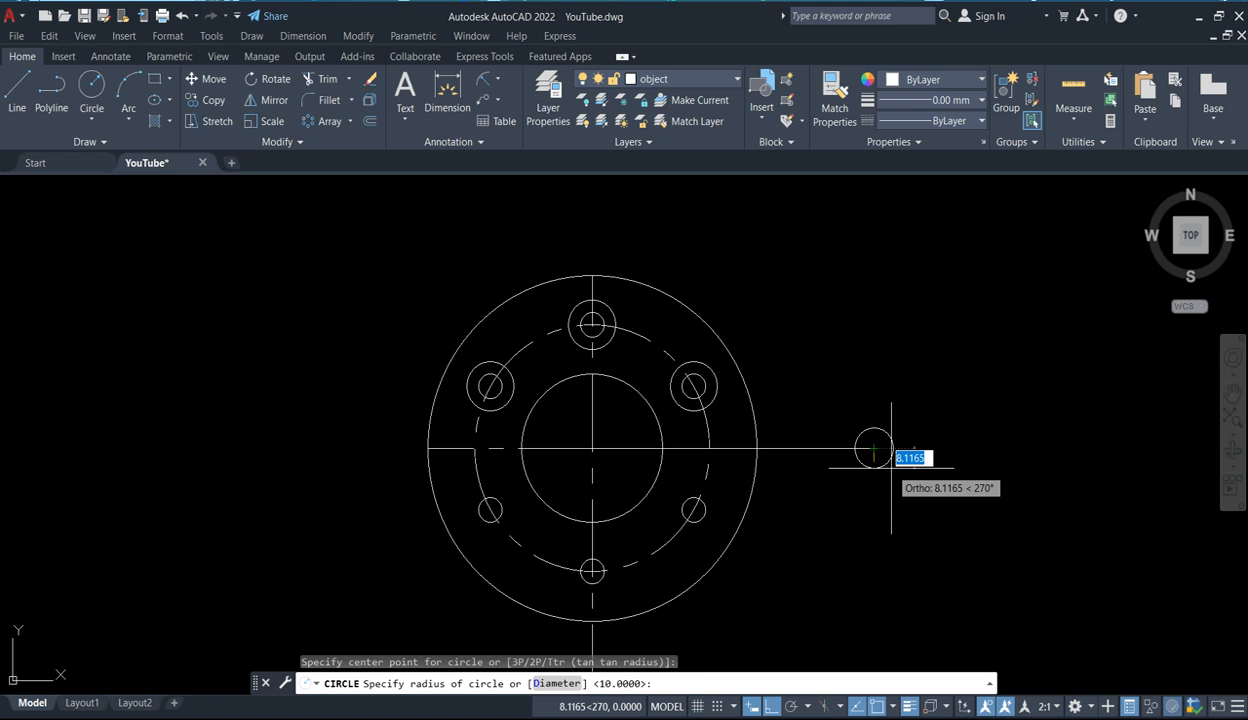
text(1)
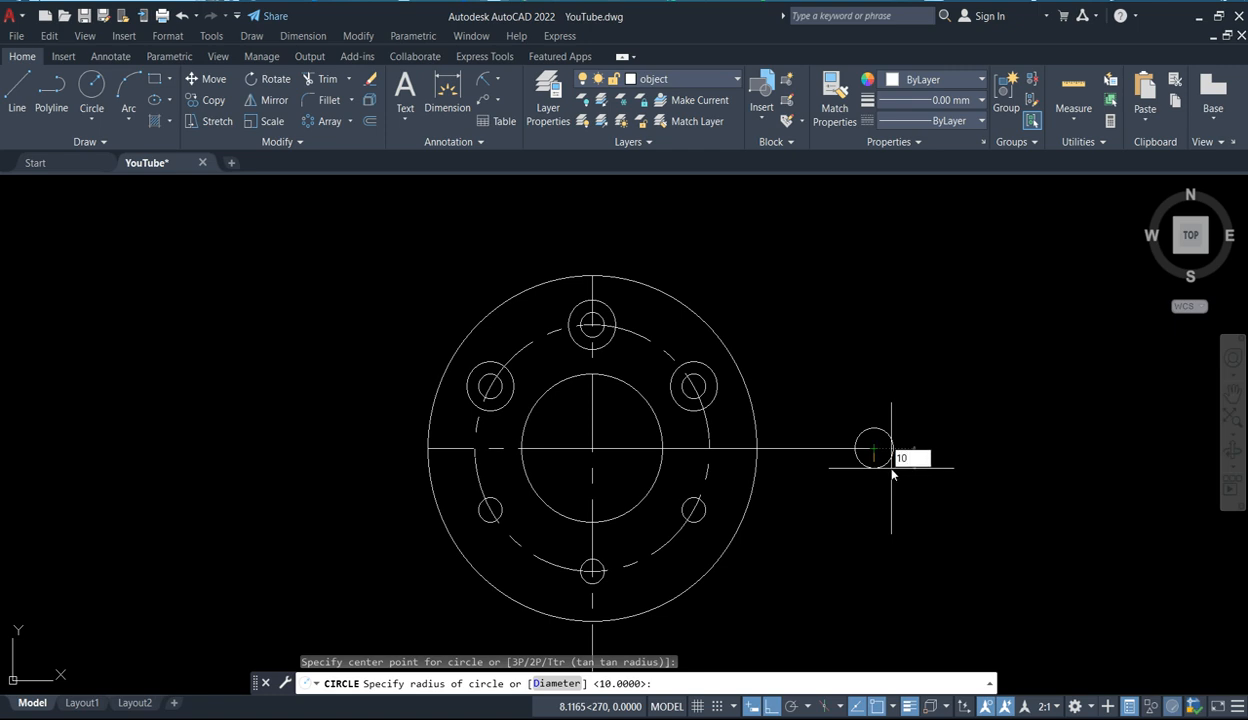
text(0)
key(Return)
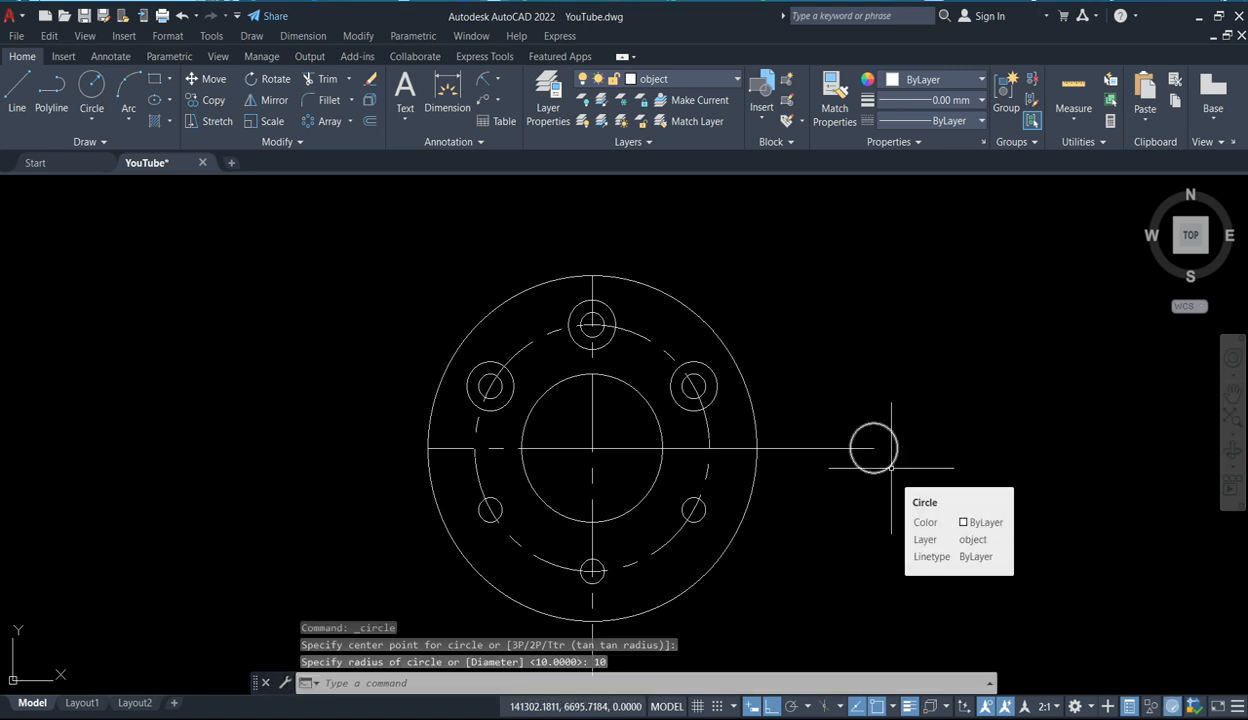
Draw a radius 30 circle concentric with the radius 10 circle at the line's outer end.
key(Return)
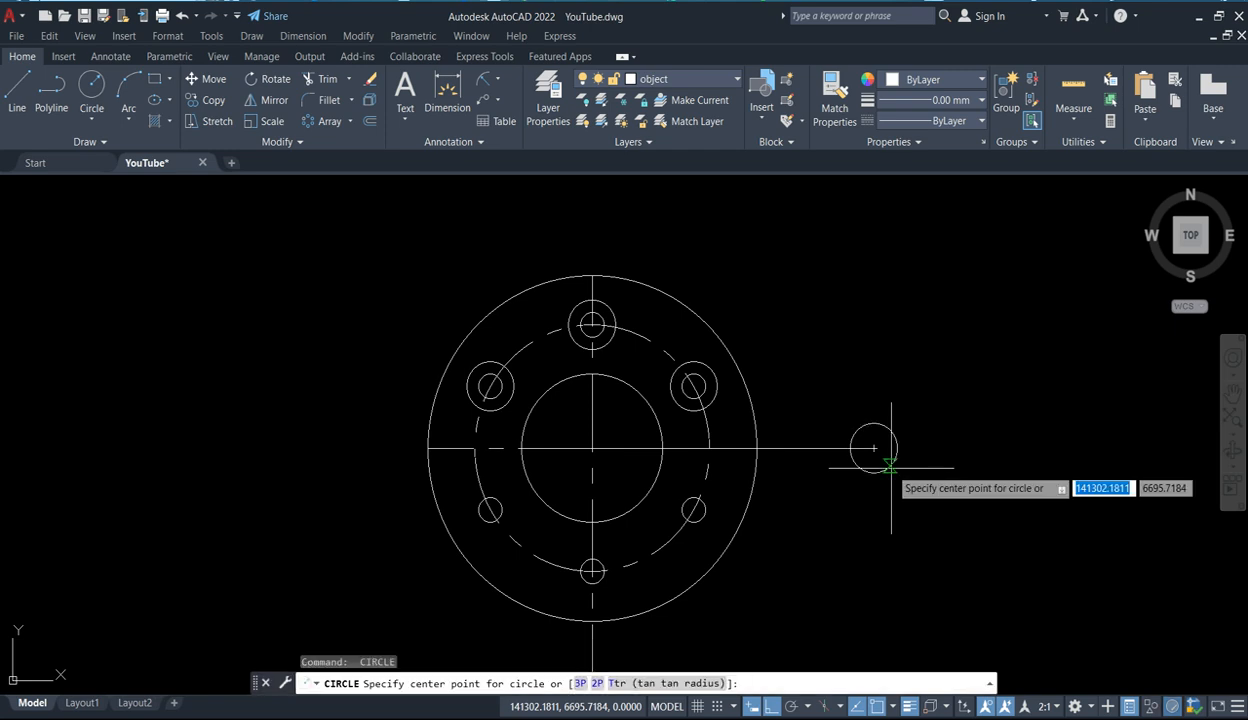
click(874, 449)
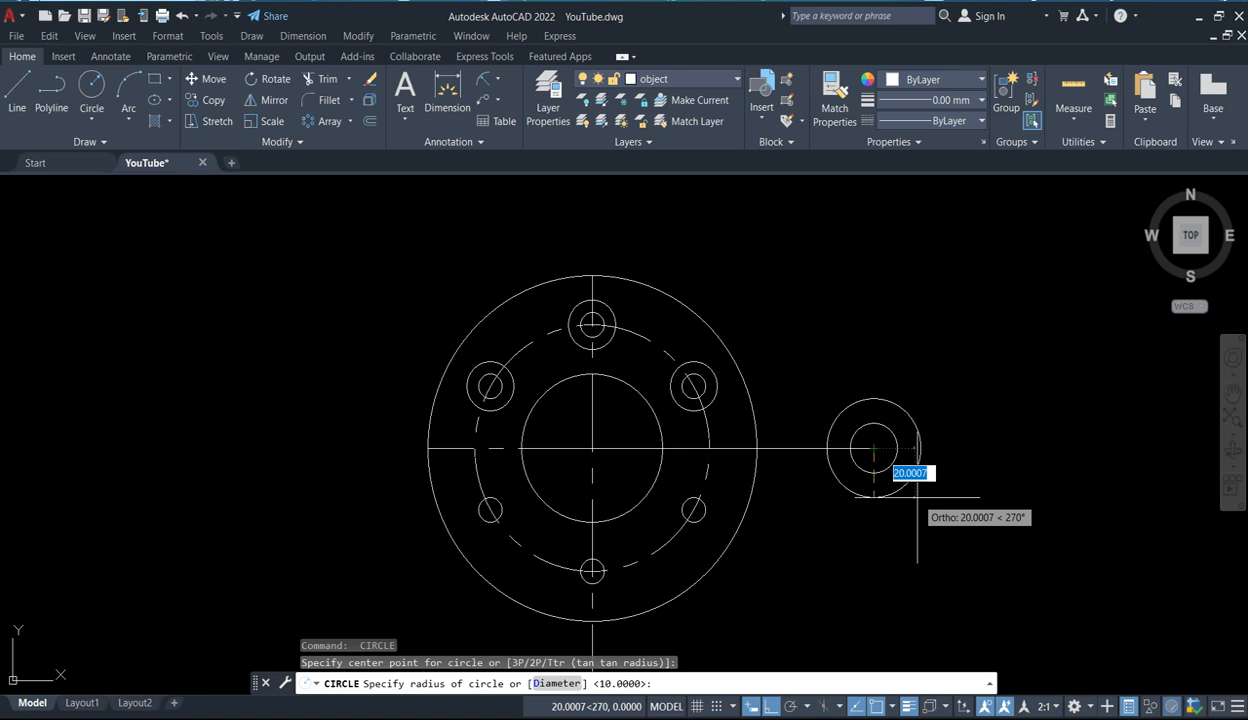
key(BackSpace)
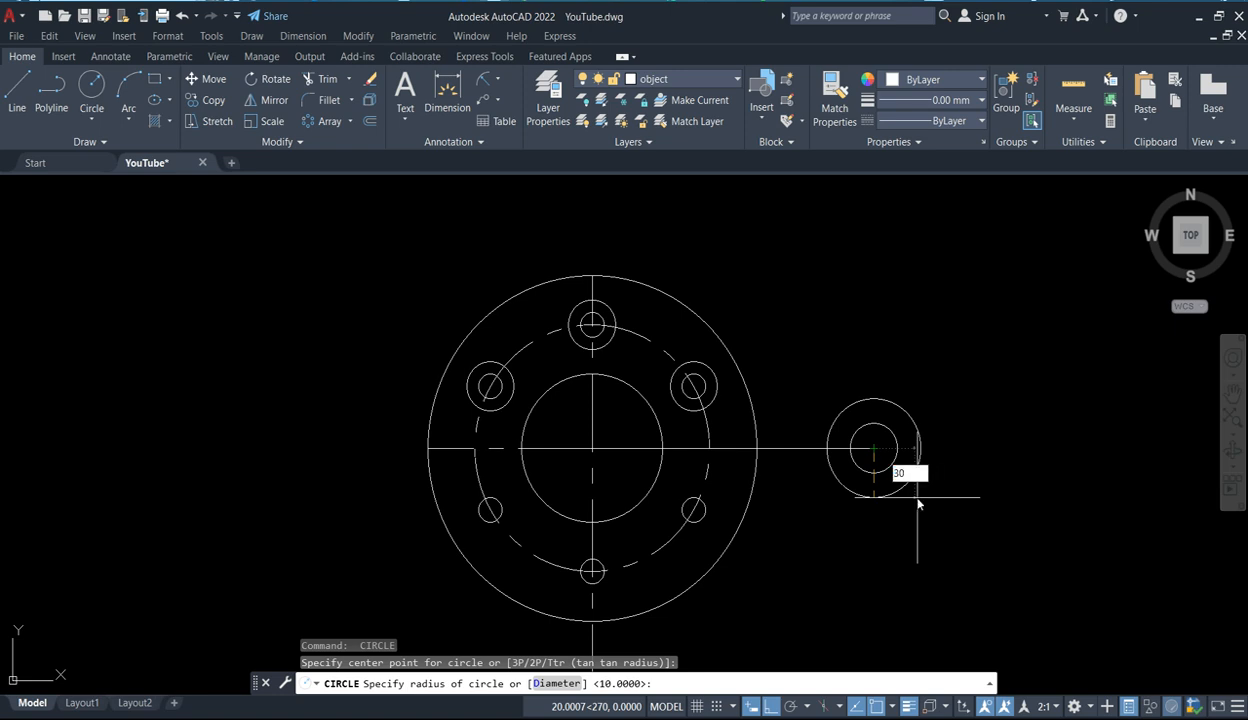
key(Return)
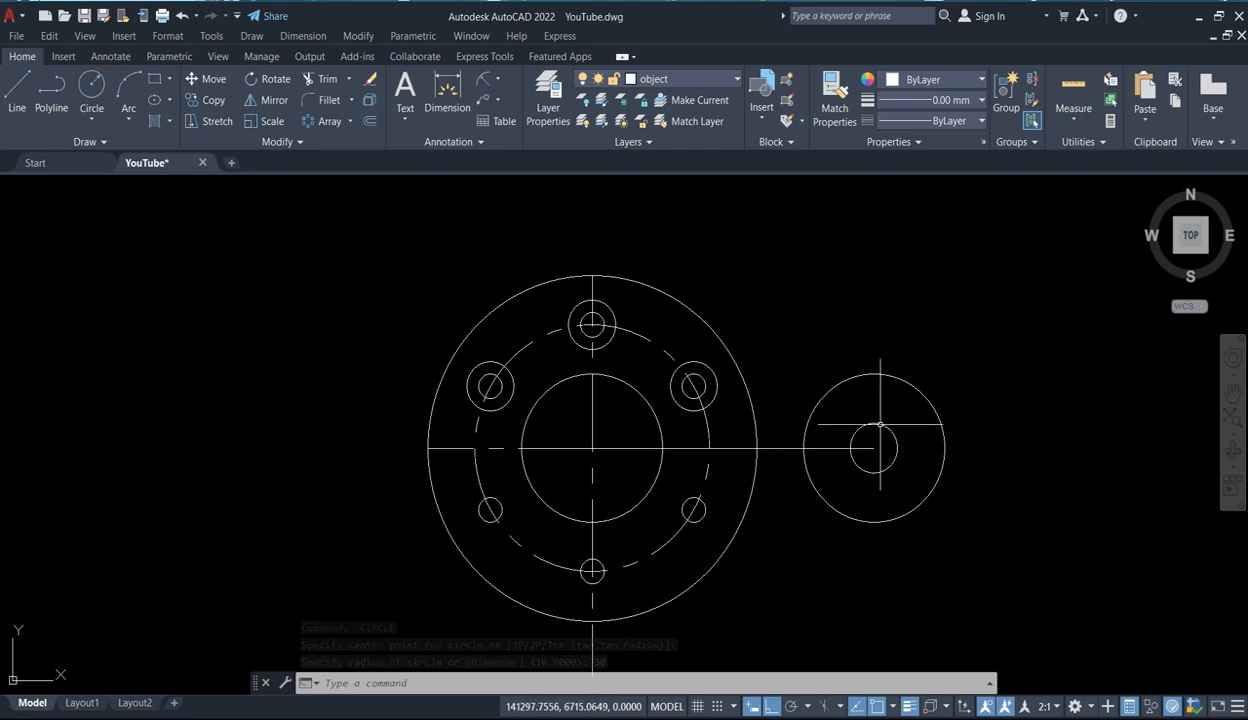
Draw a second radius 10 circle on the horizontal line, centred 50 mm inward from the outer circle's centre using a temporary track point.
scroll(870, 432, down, 1)
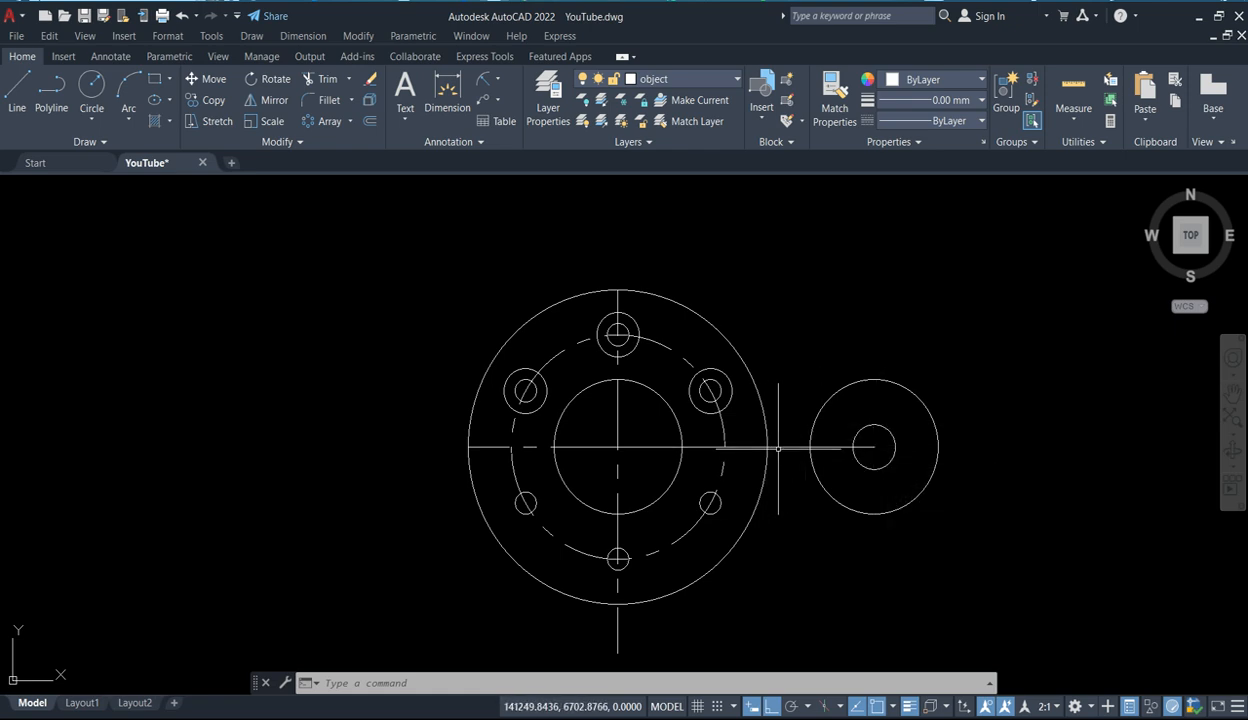
click(87, 90)
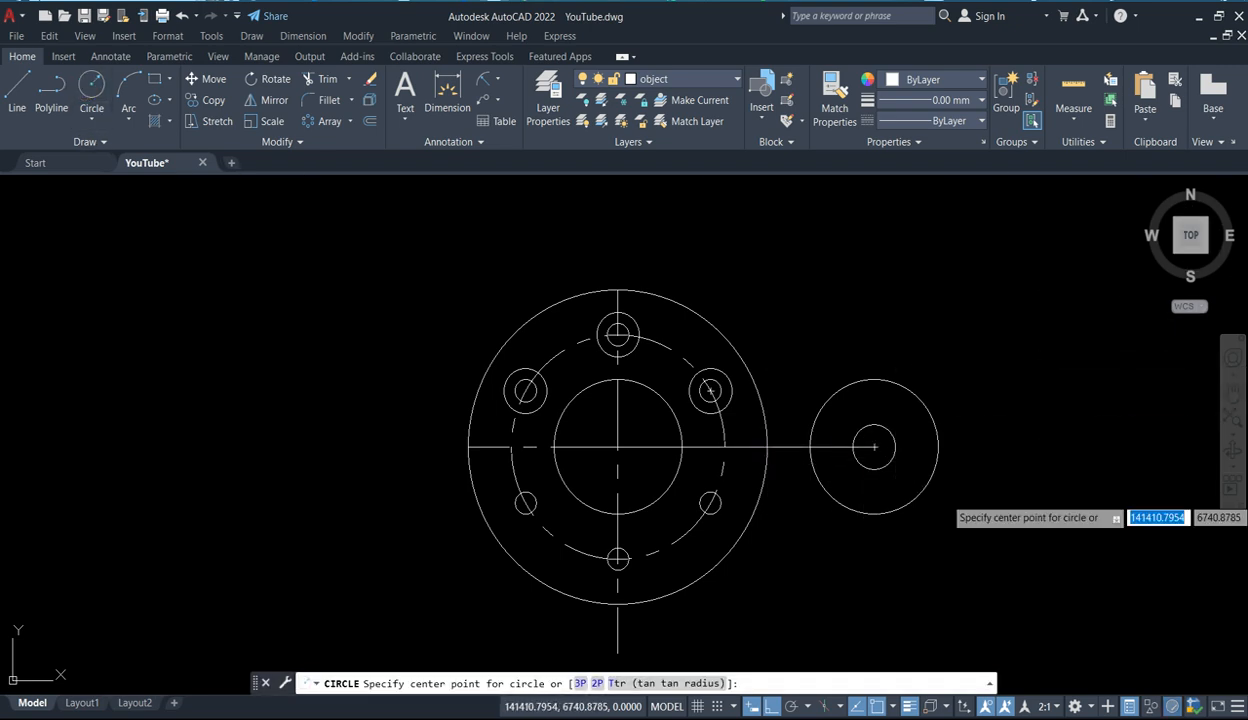
key(F8)
shift+right_click(880, 466)
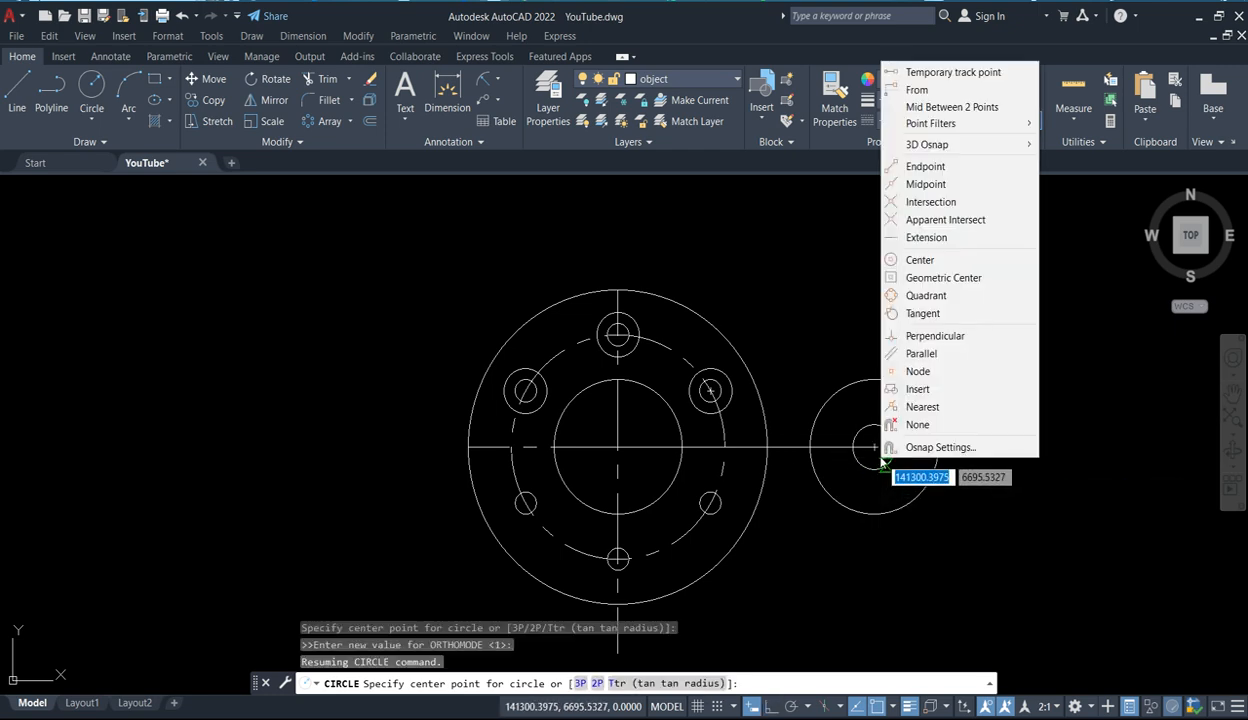
click(940, 71)
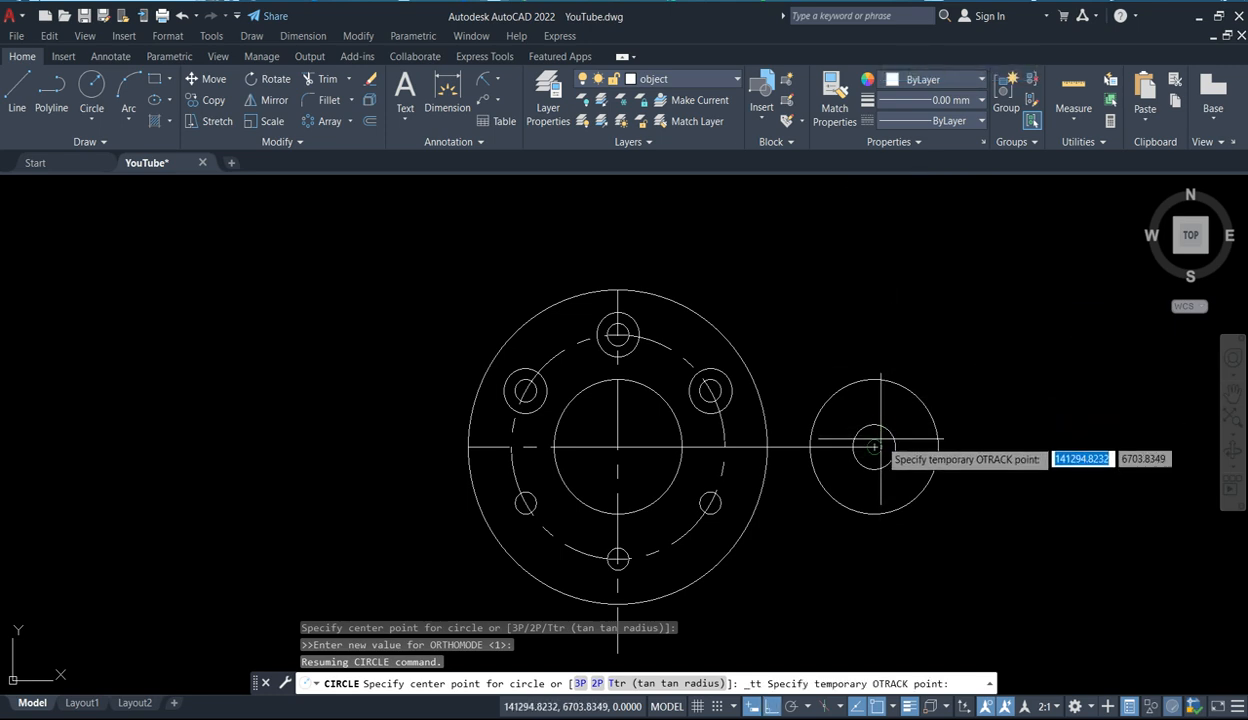
click(874, 446)
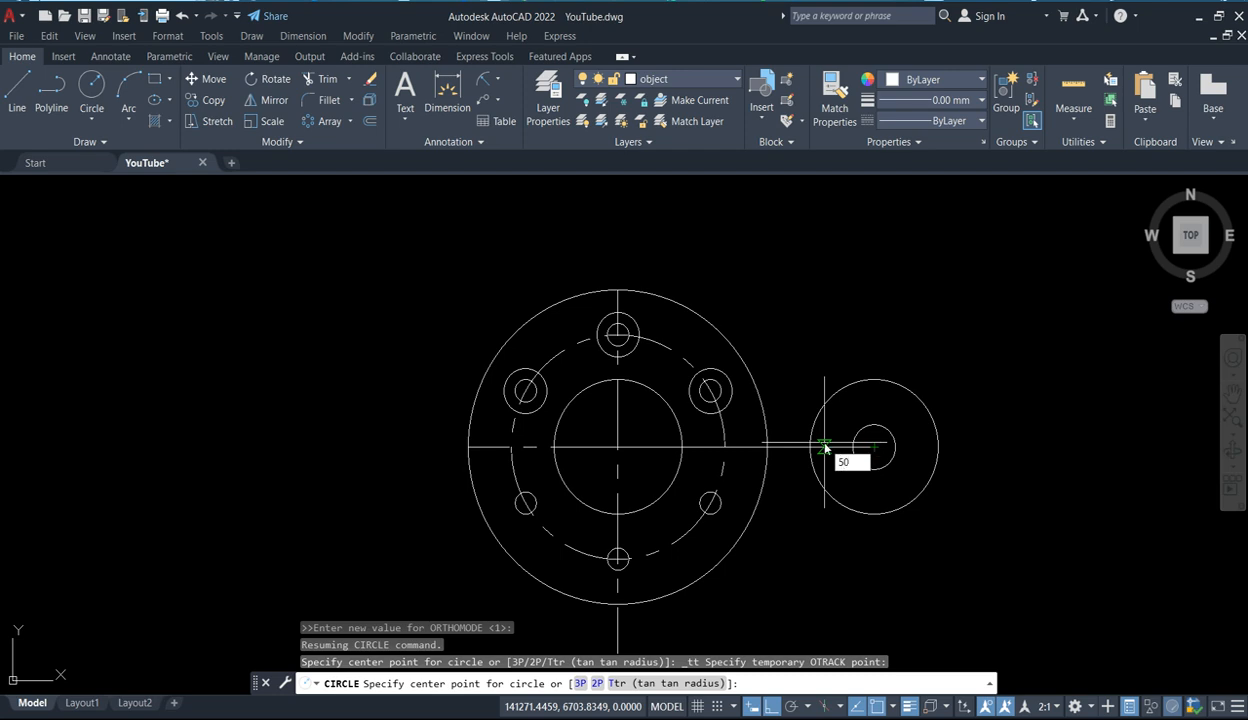
text(50)
key(Return)
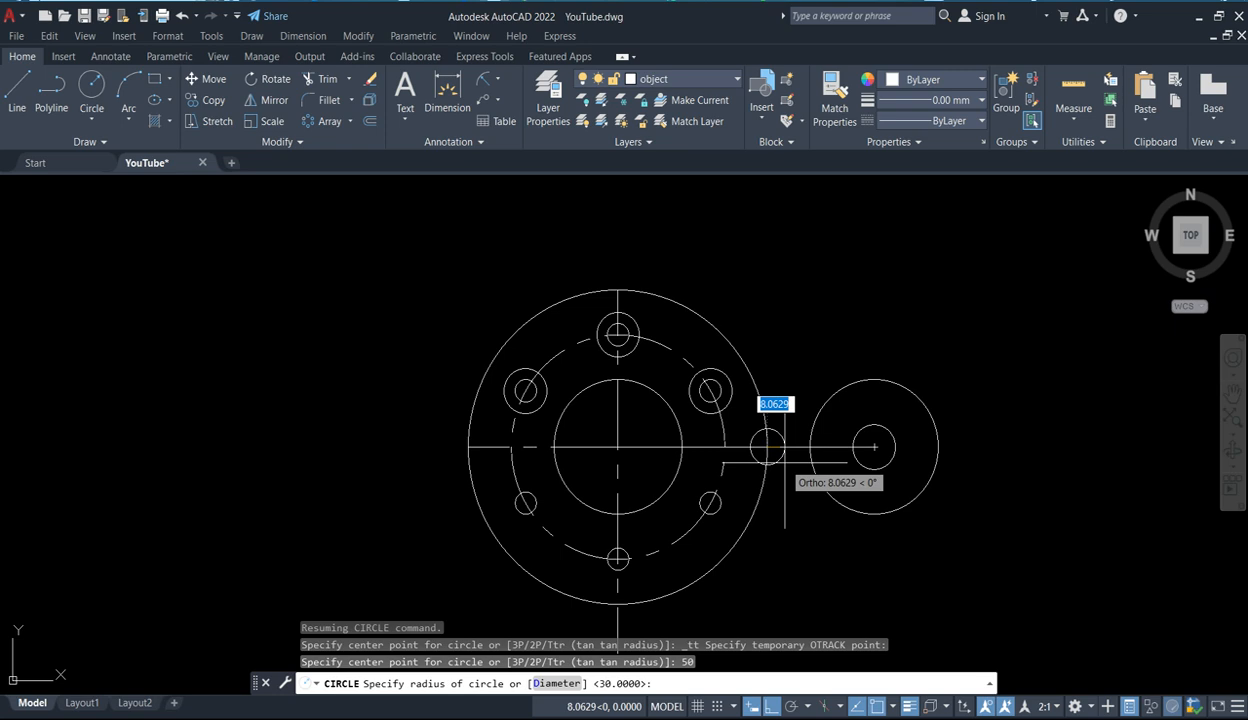
text(10)
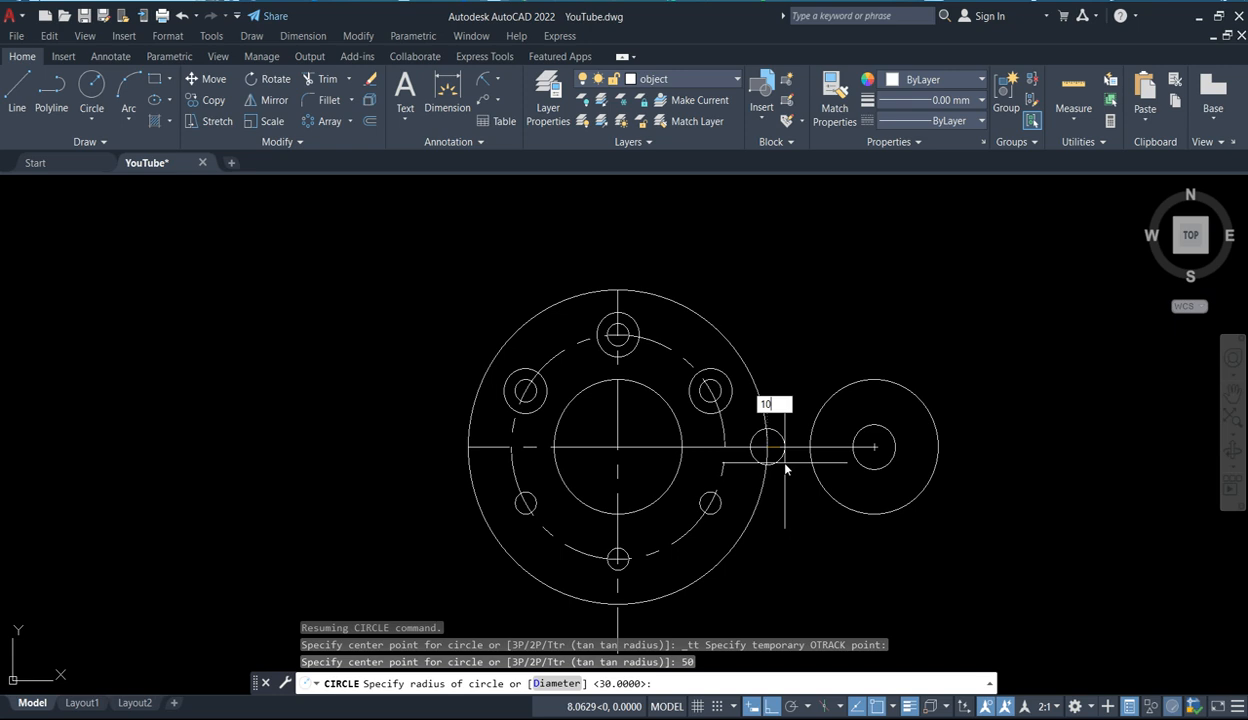
key(Return)
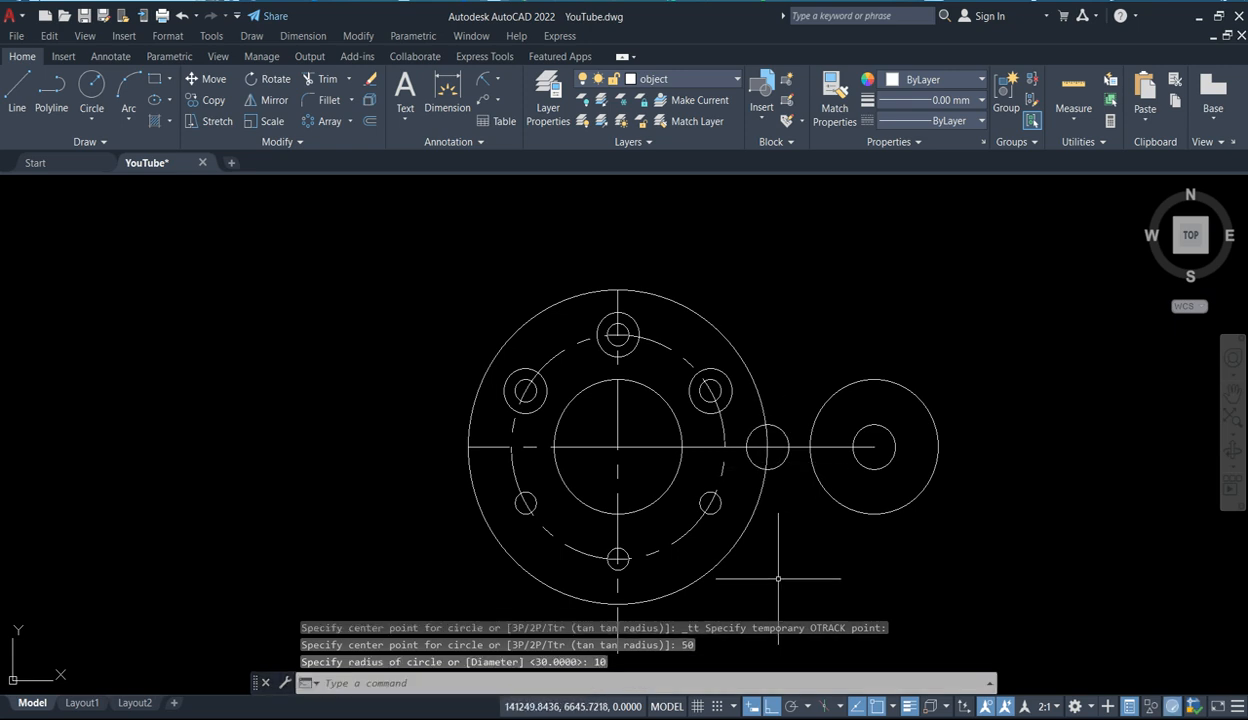
scroll(769, 505, up, 1)
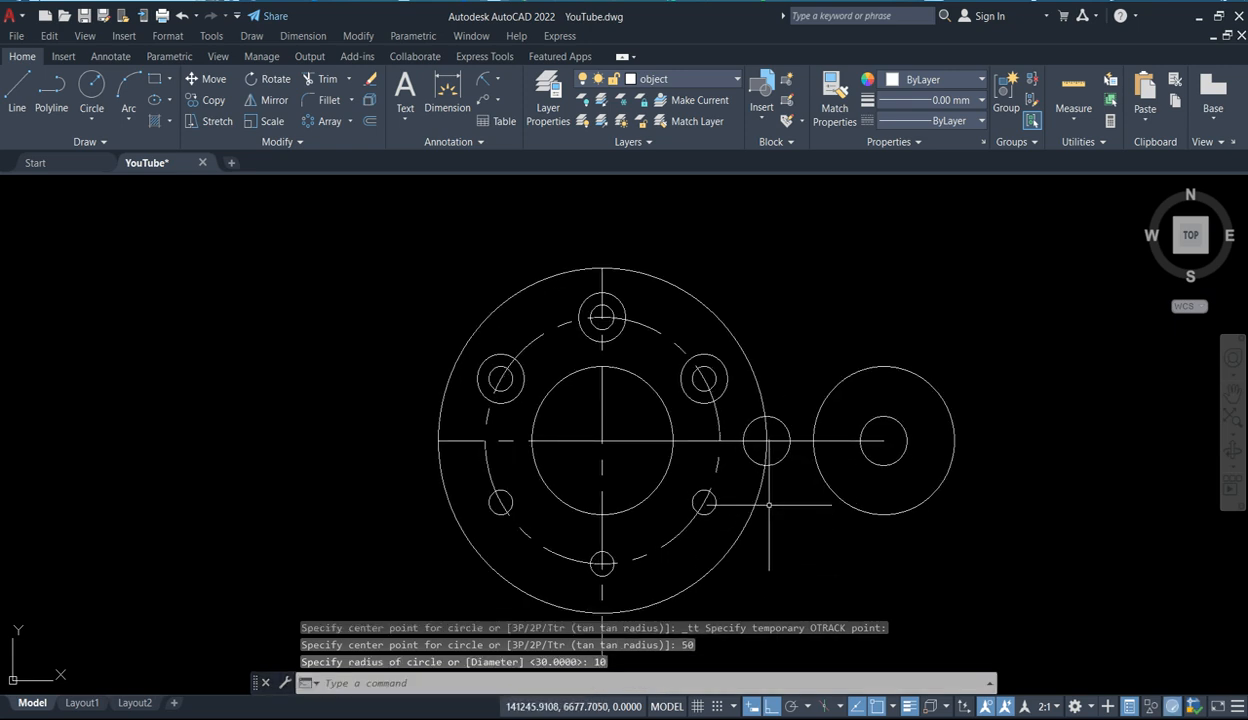
scroll(770, 455, up, 2)
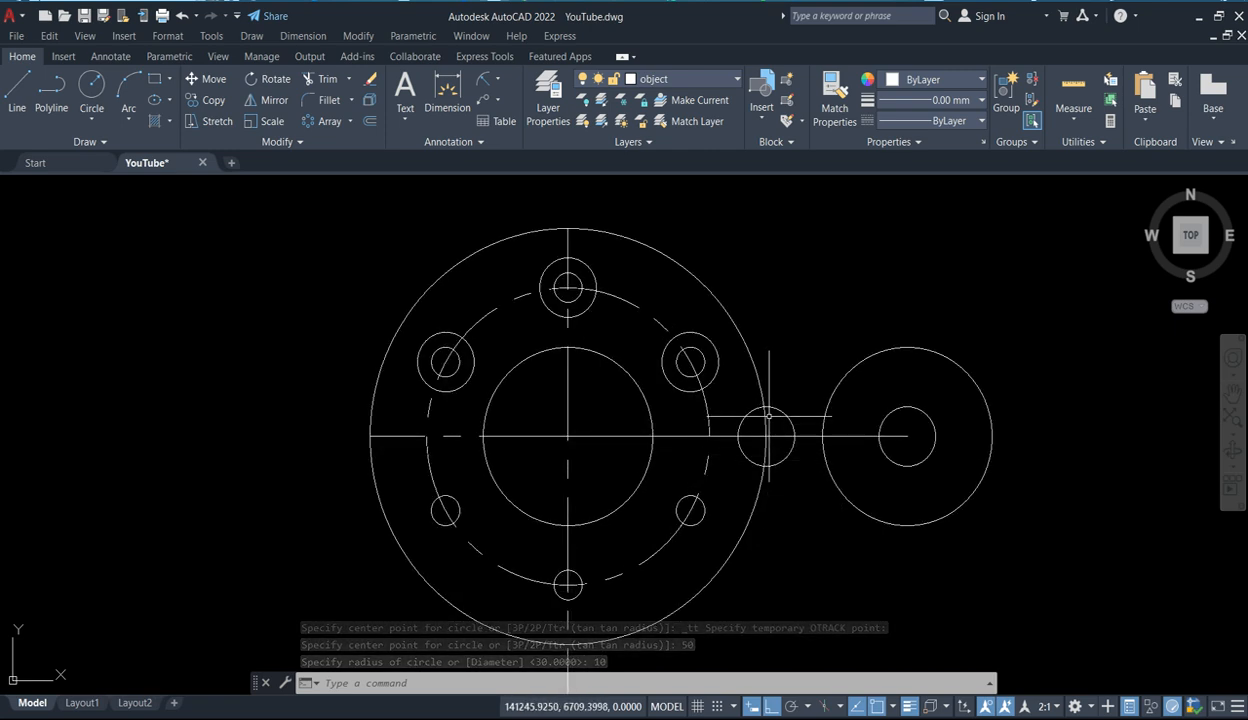
click(17, 95)
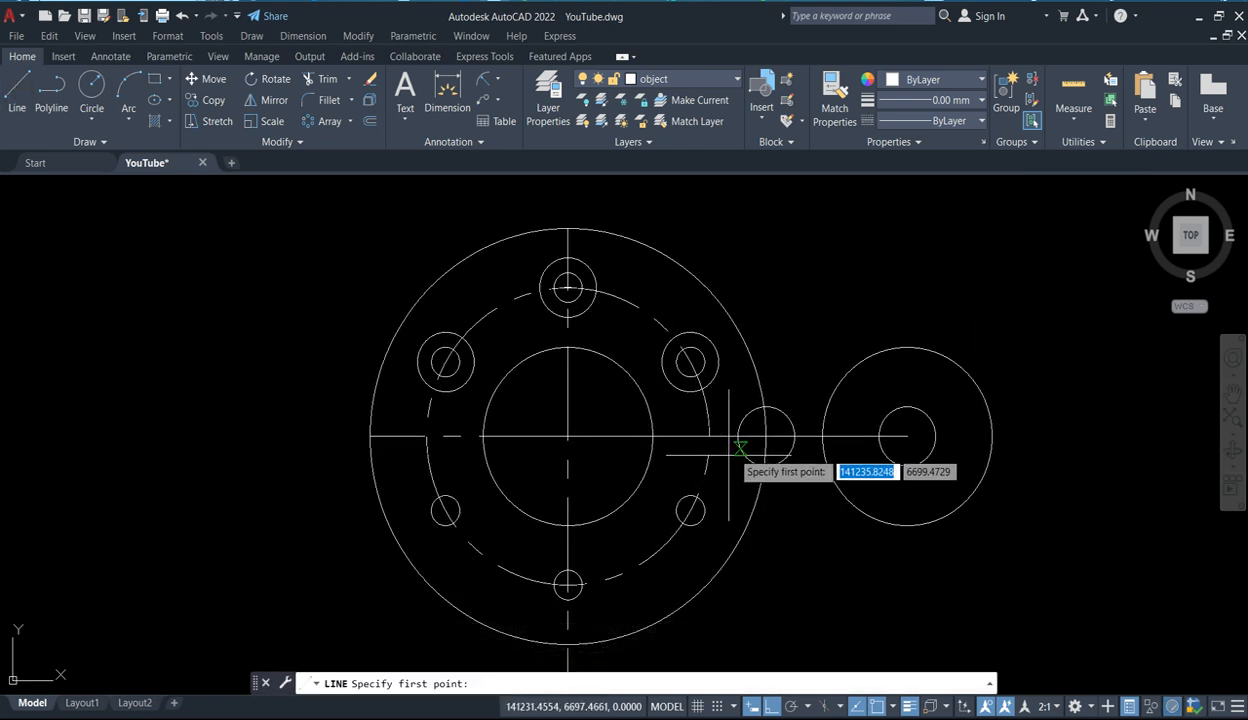
scroll(758, 412, up, 1)
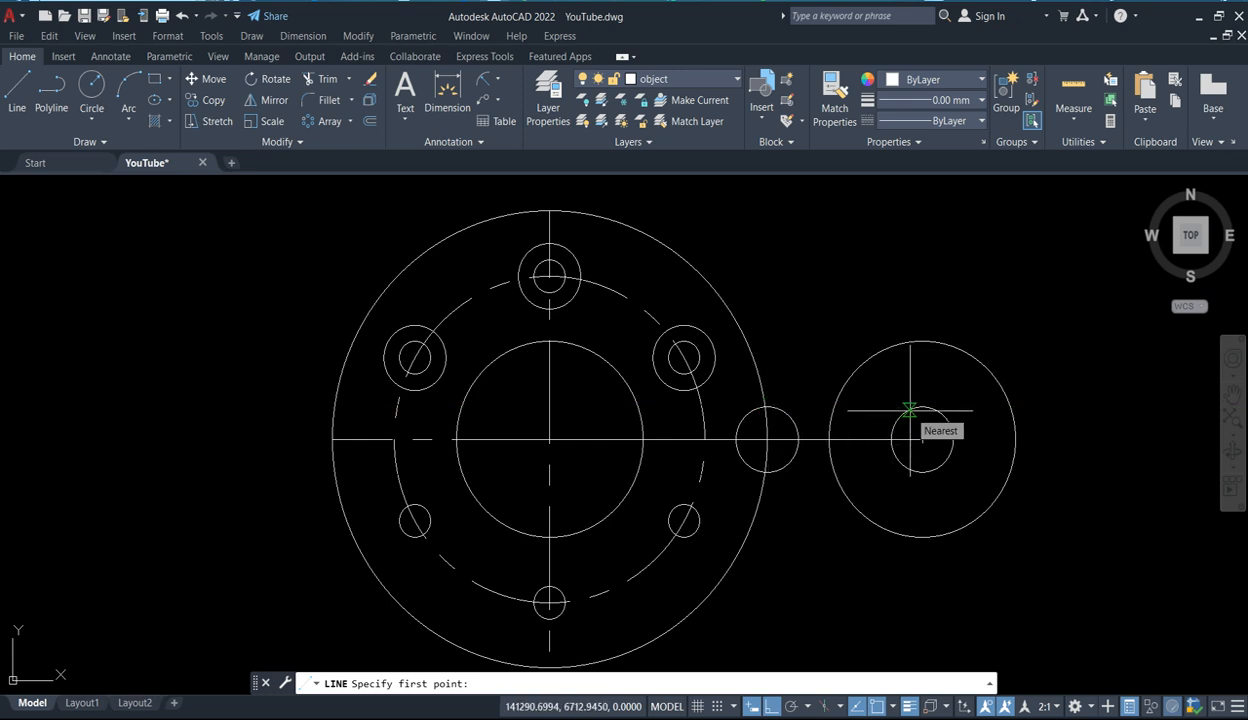
click(891, 706)
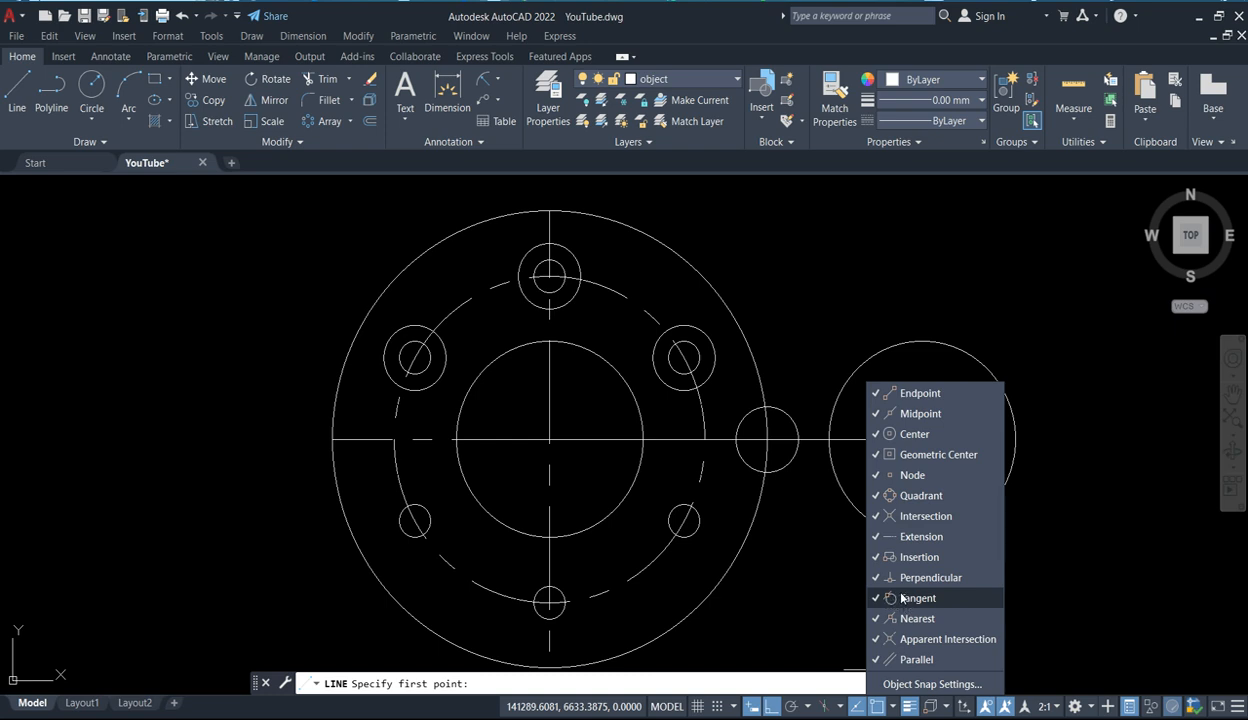
key(Escape)
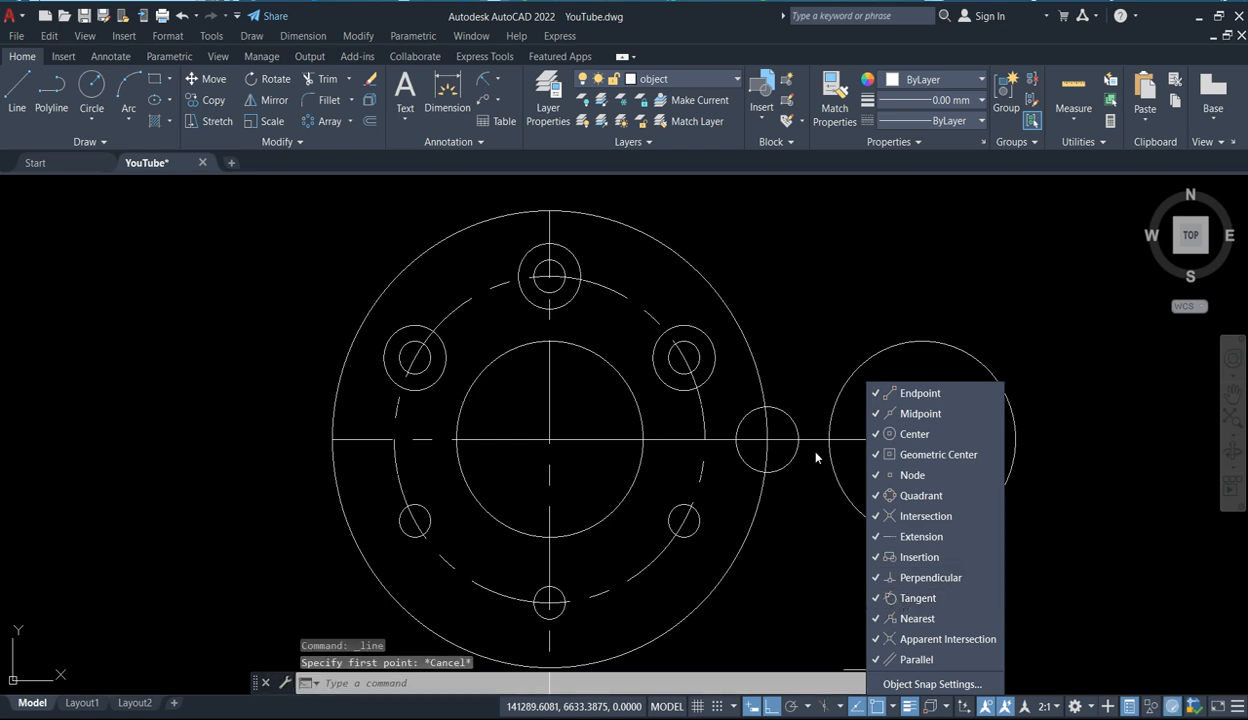
click(823, 468)
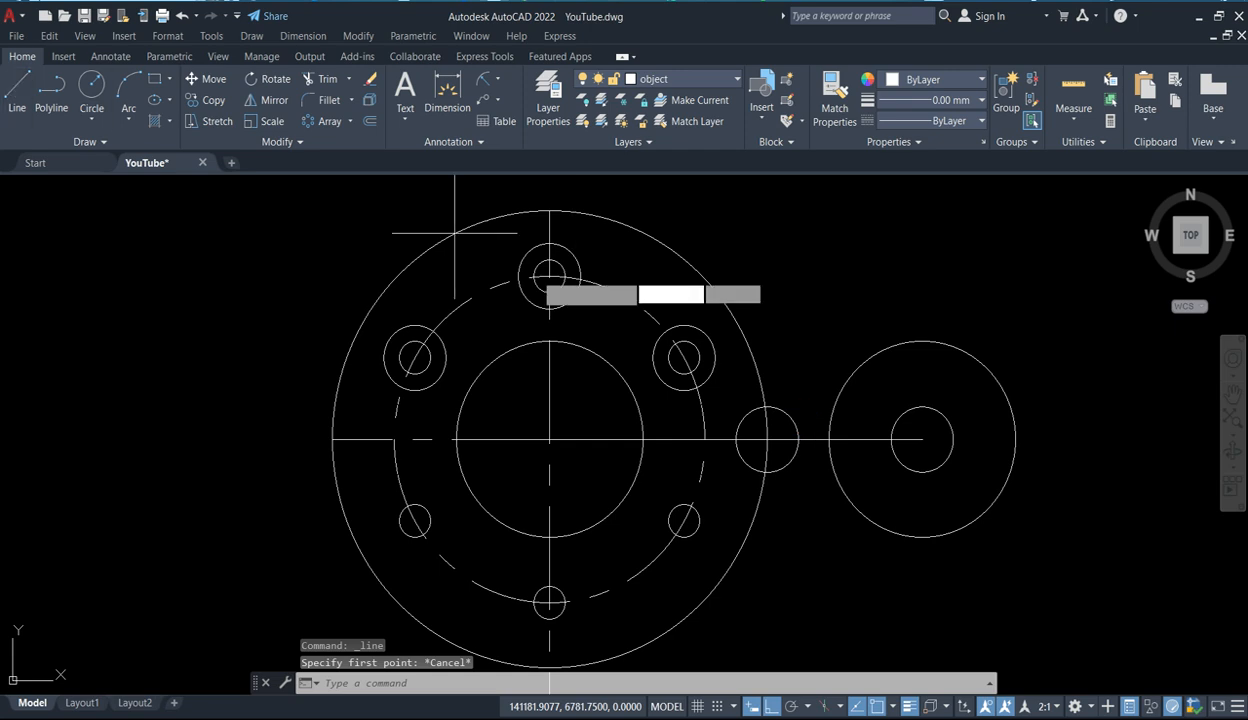
Draw the slot's upper edge as a line joining the top quadrants of the two radius 10 circles on the horizontal line.
key(Return)
scroll(777, 406, up, 5)
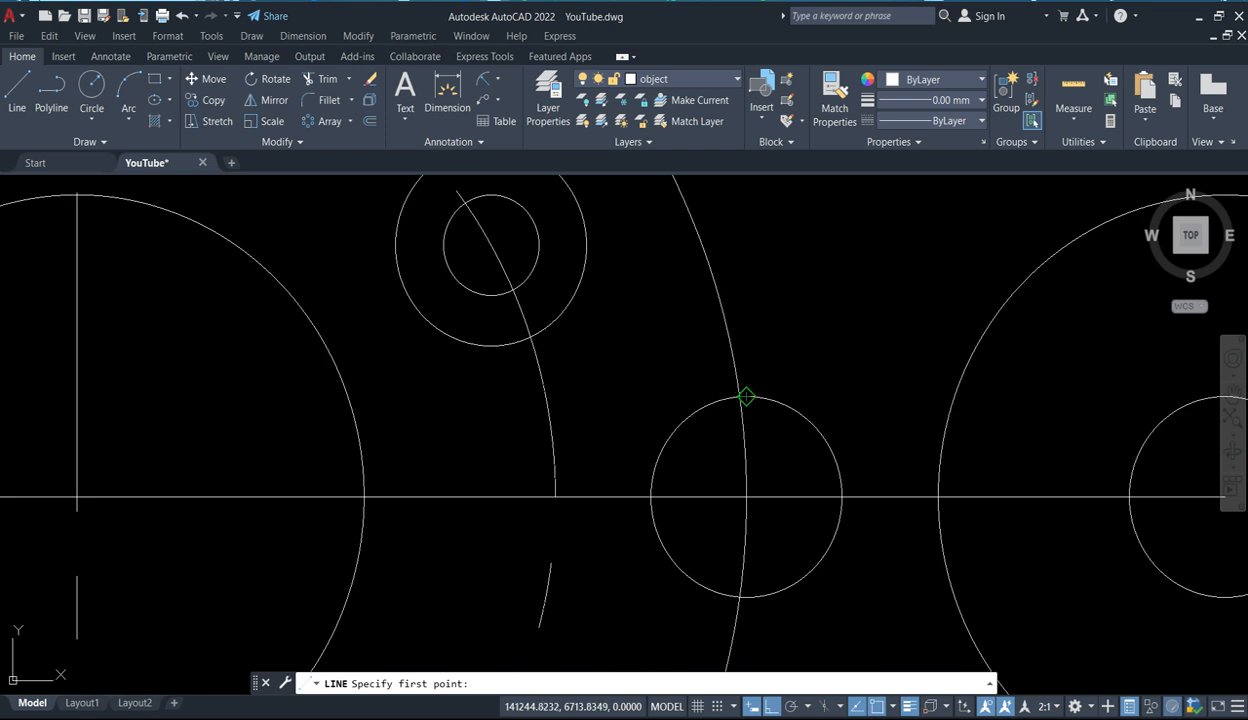
click(745, 397)
scroll(1100, 418, down, 1)
scroll(1091, 414, down, 1)
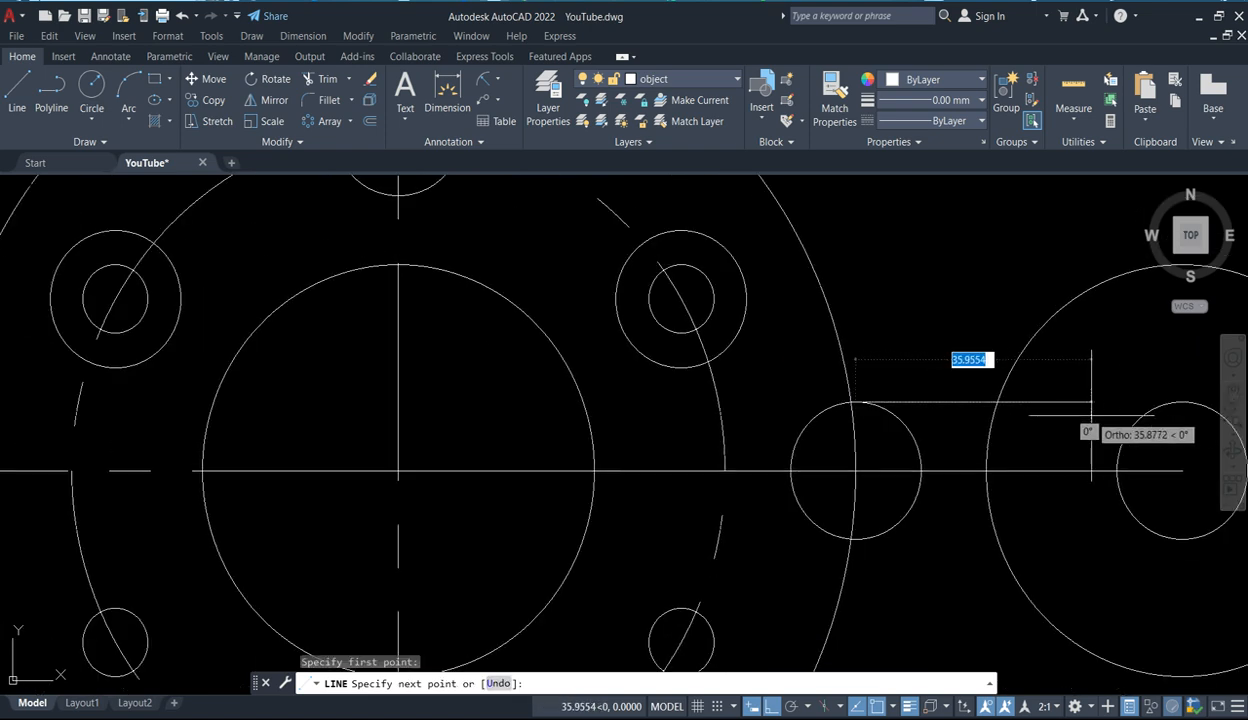
middle_drag(1117, 415, 1004, 446)
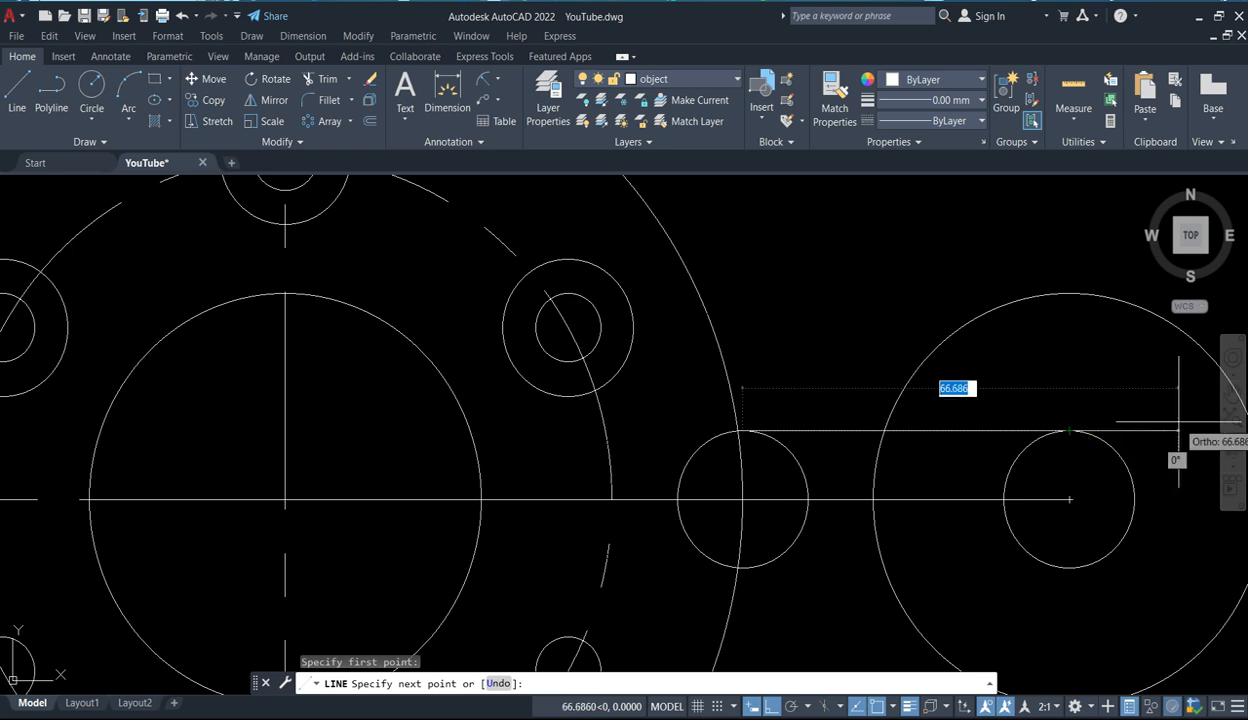
click(1069, 431)
key(Return)
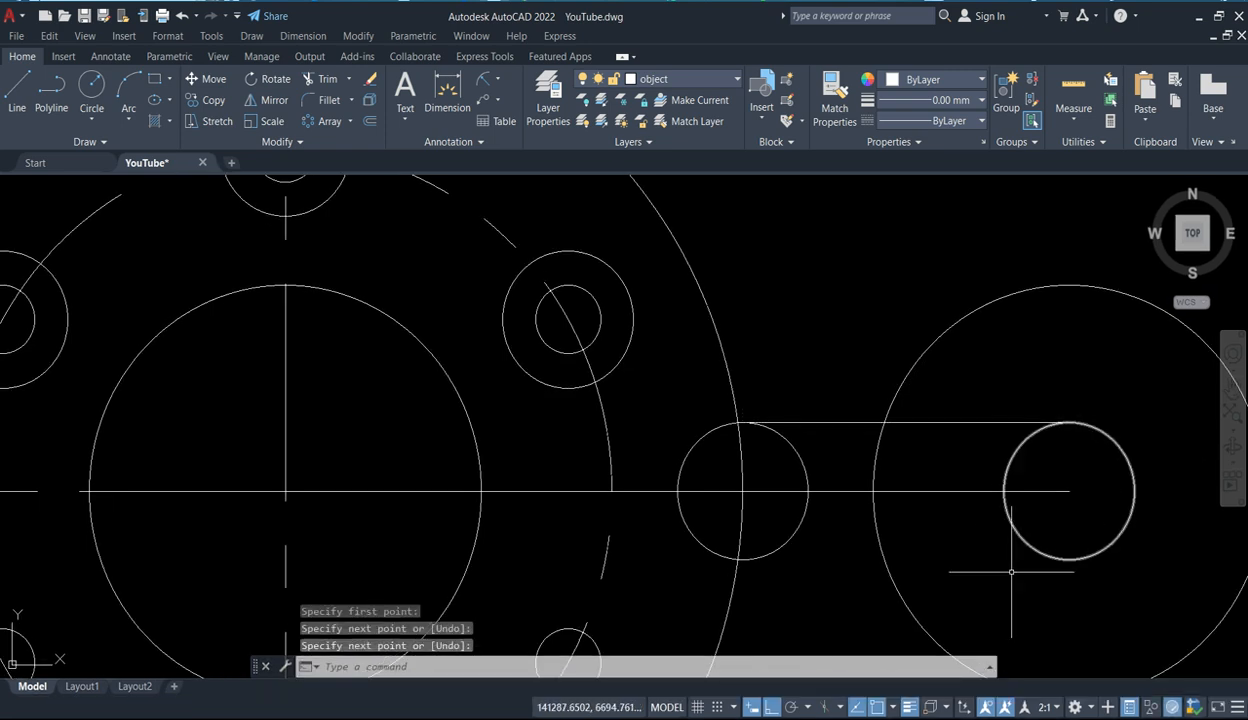
Draw the slot's lower edge as a line joining the bottom quadrants of the two radius 10 circles.
key(Return)
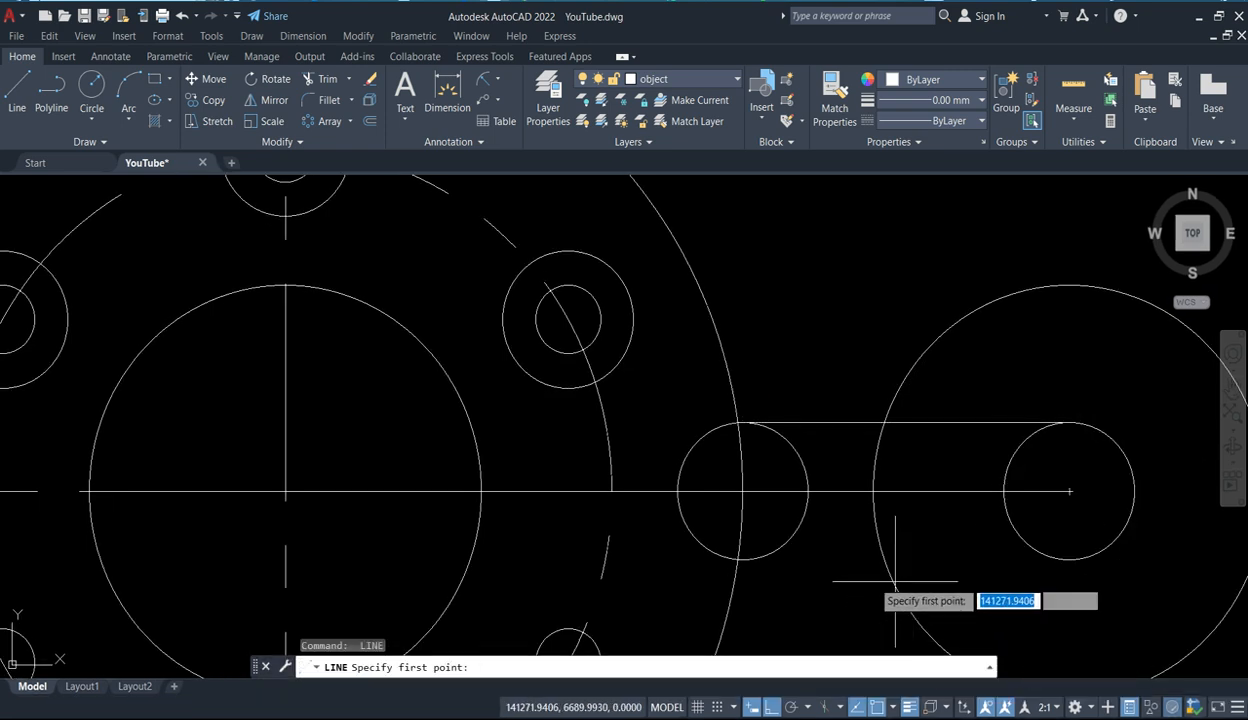
click(741, 560)
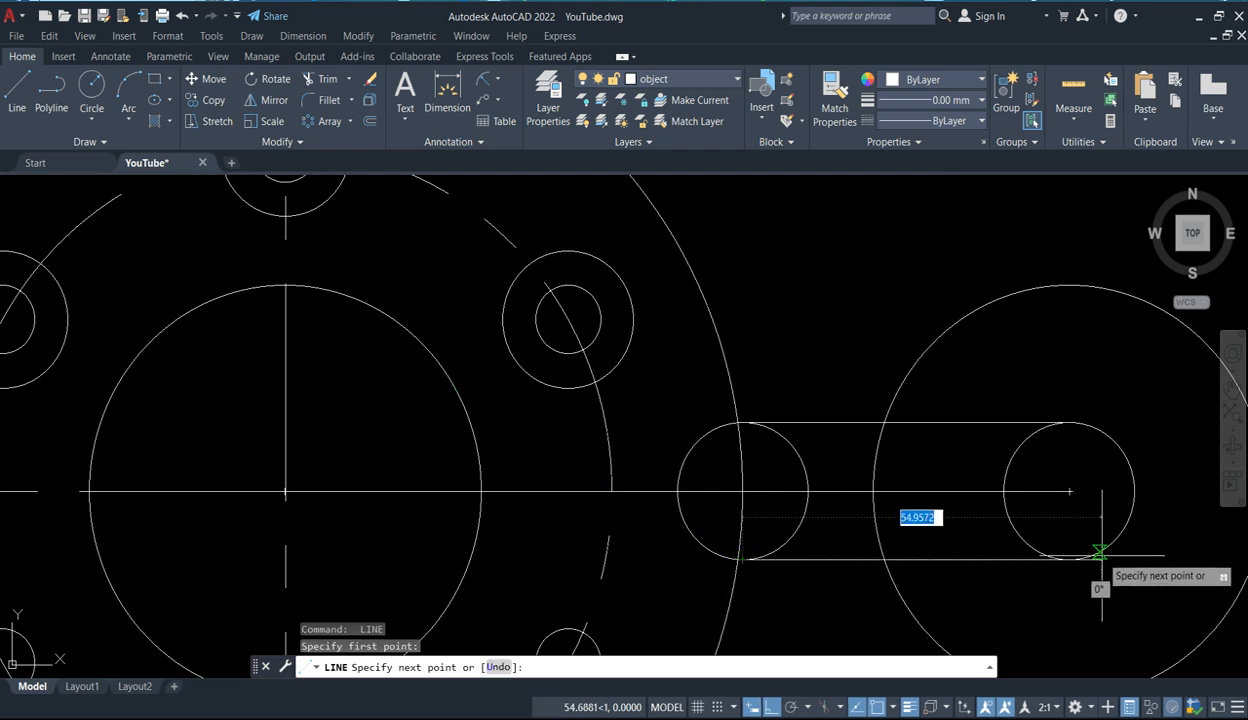
click(1069, 559)
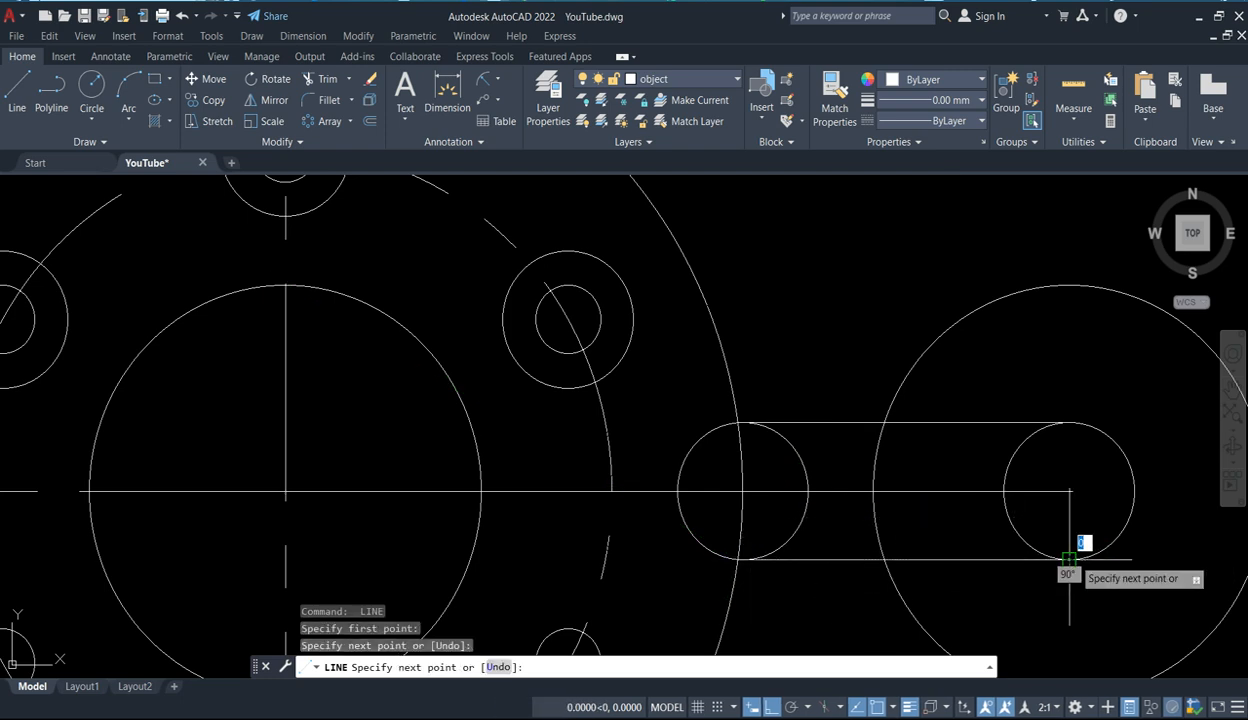
key(Return)
Trim away the inner halves of the two radius 10 circles to leave a closed slot with rounded ends.
scroll(1069, 559, down, 3)
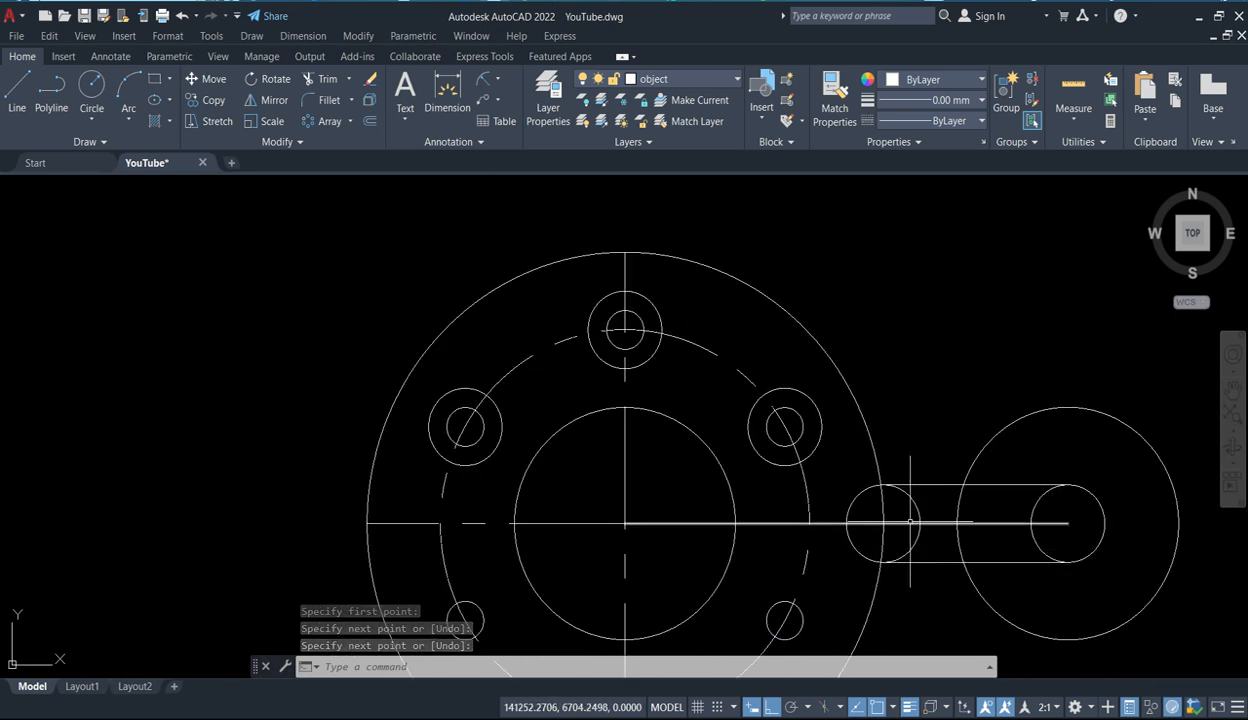
scroll(920, 517, up, 1)
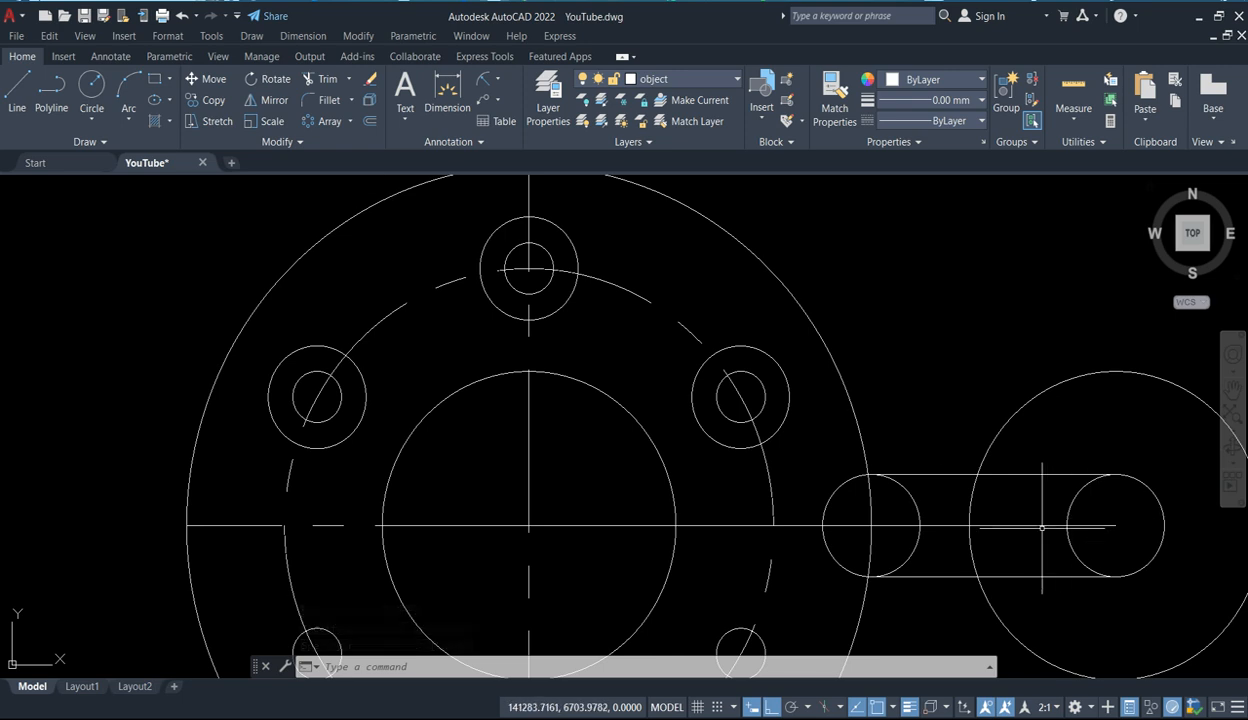
scroll(1062, 524, down, 2)
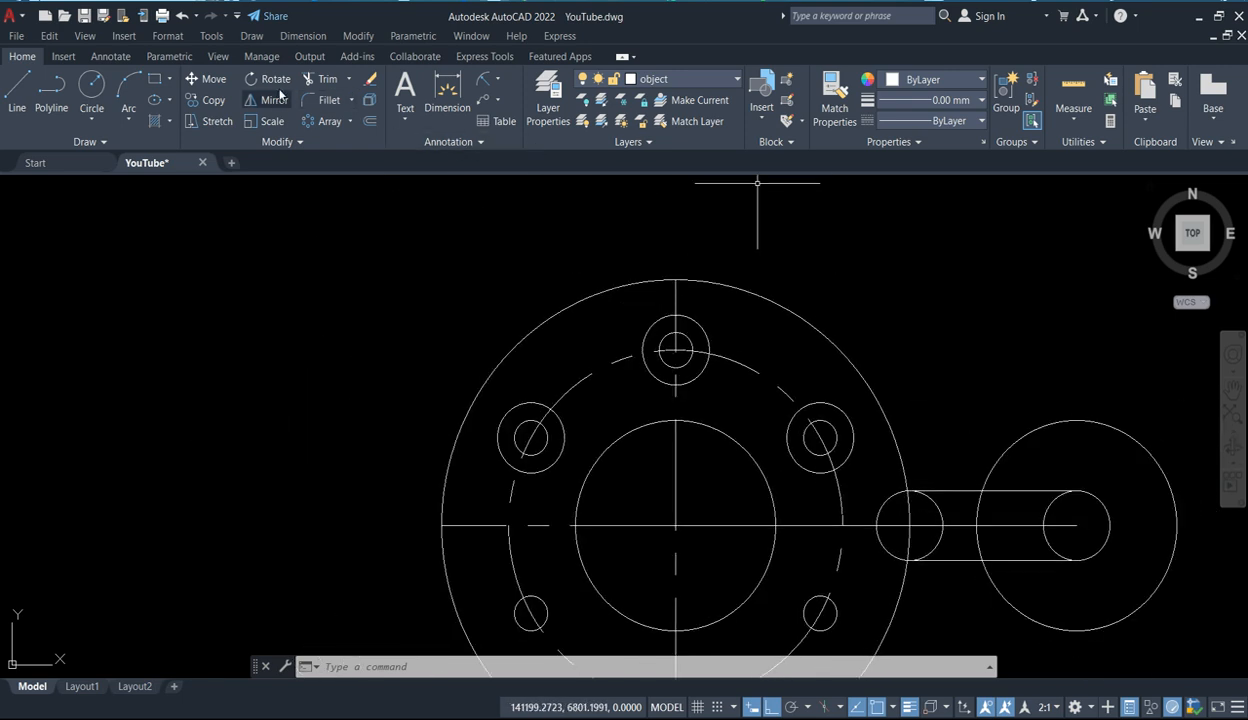
click(326, 88)
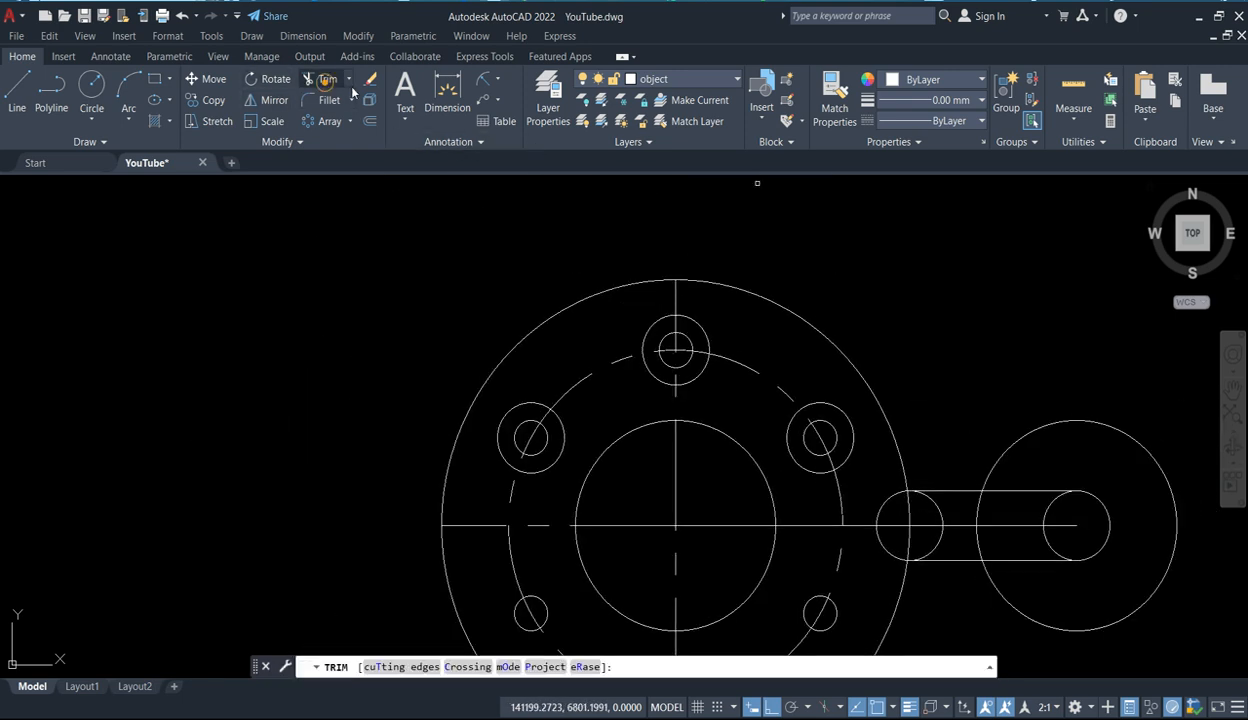
click(938, 541)
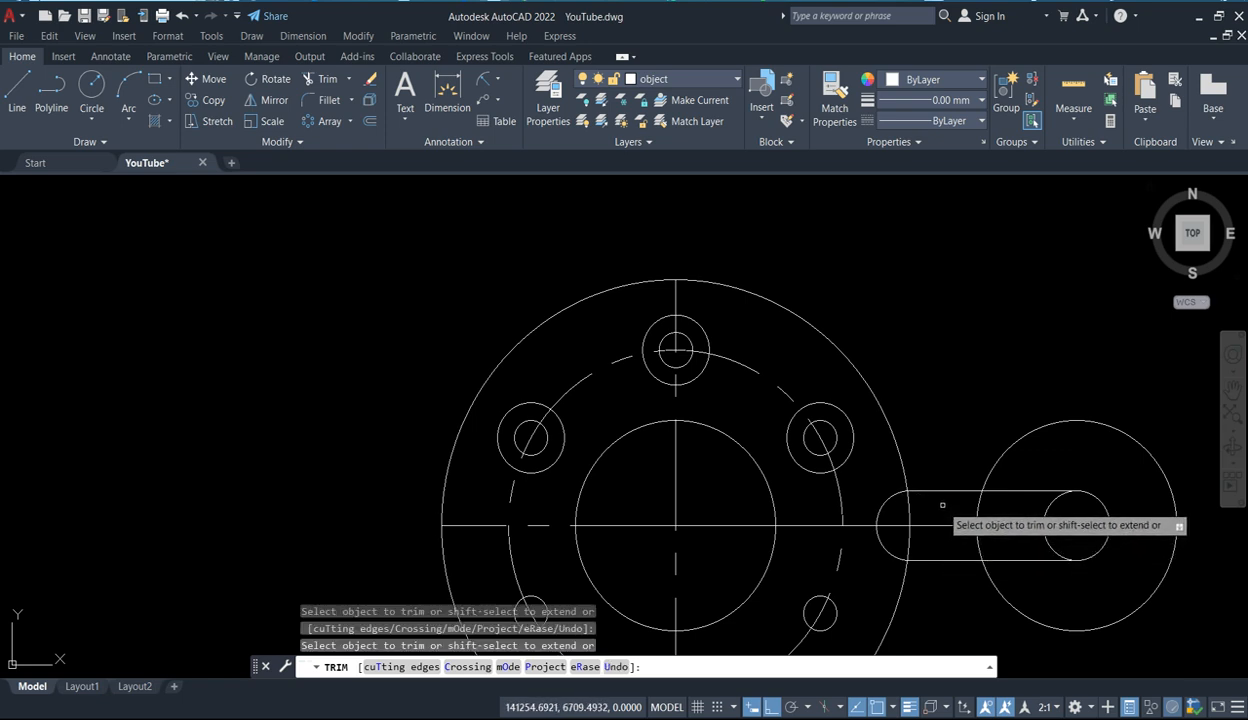
click(1046, 549)
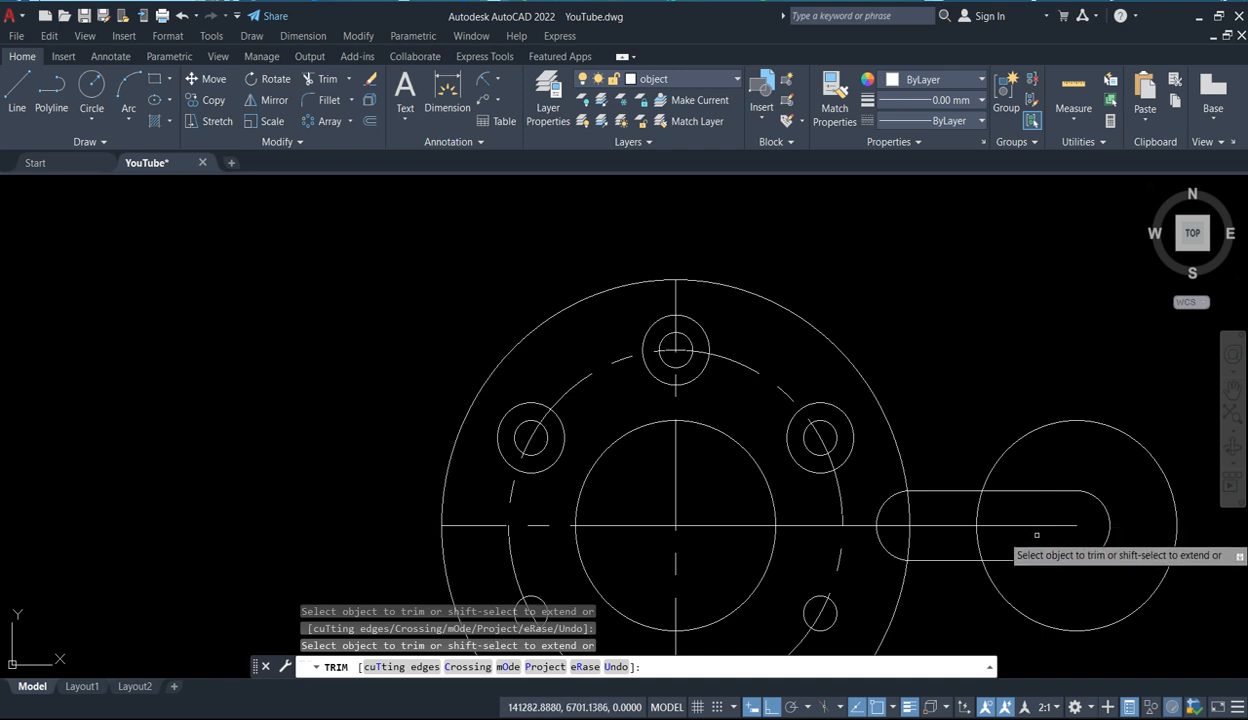
key(Escape)
Examine the reference drawing for the radius and tangency of the arc joining the large outer circle to the rounded slotted end.
scroll(1010, 542, down, 2)
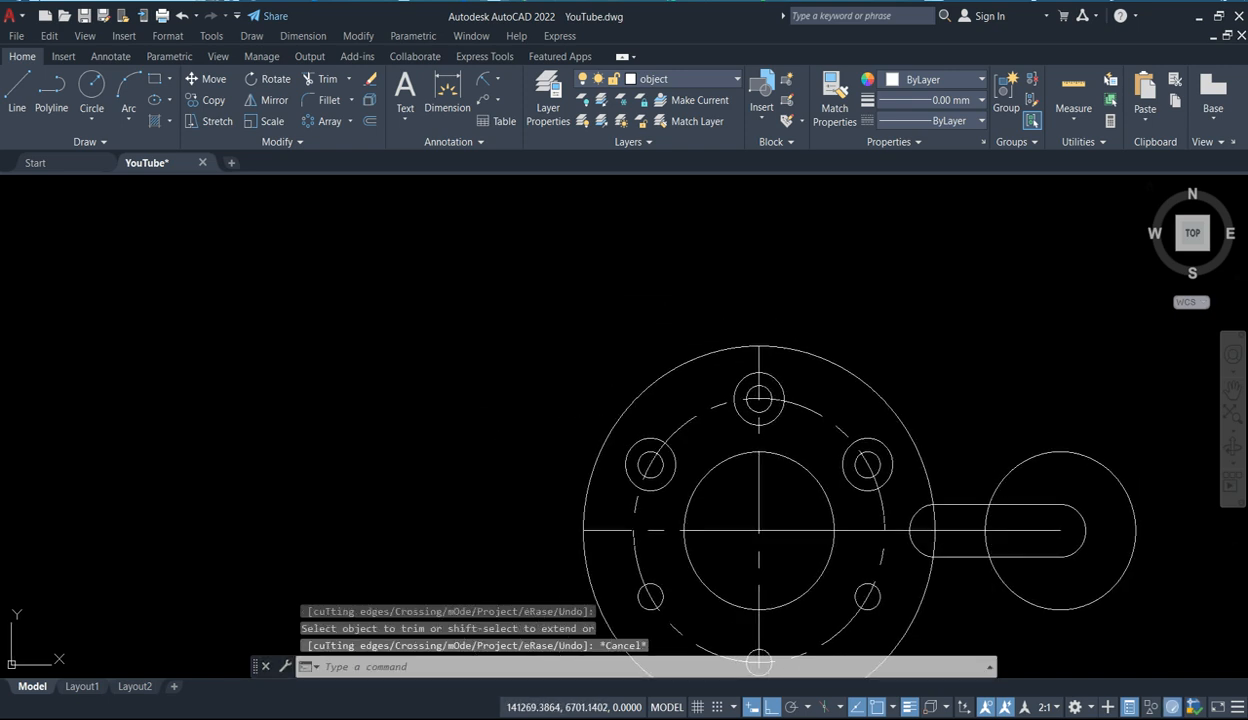
middle_drag(997, 539, 890, 519)
scroll(884, 440, down, 5)
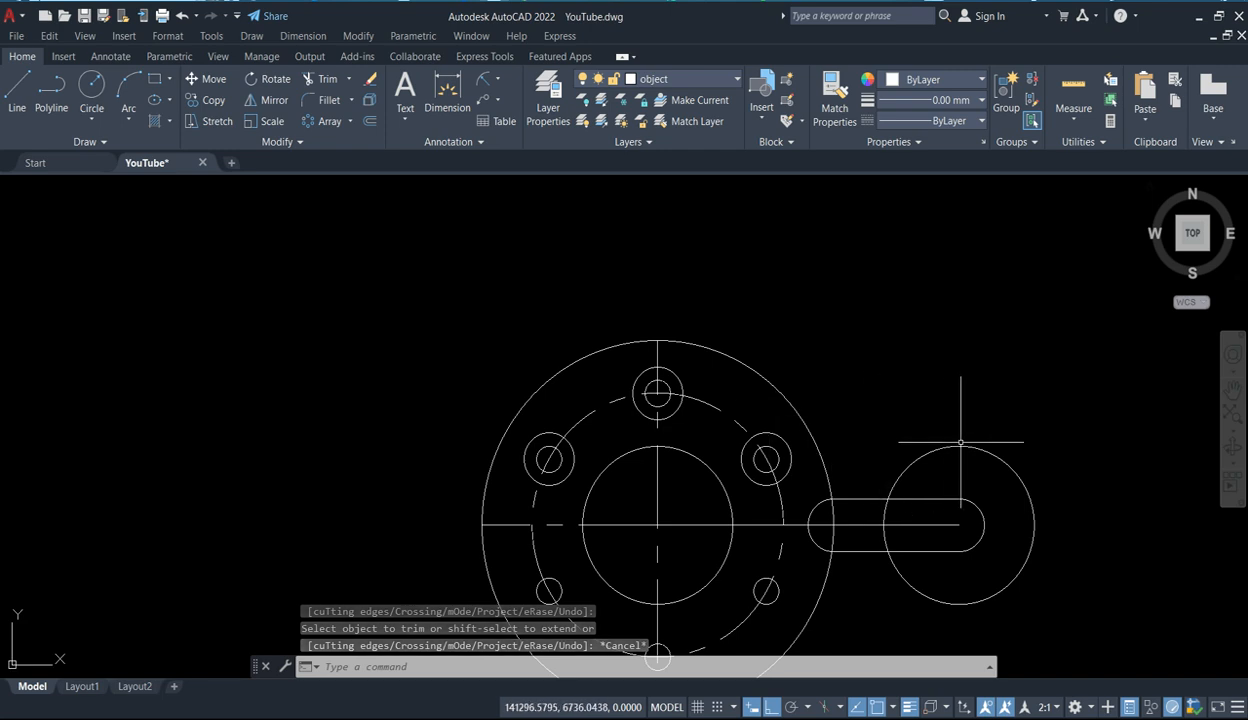
mouse_move(331, 377)
middle_down()
mouse_move(346, 394)
mouse_move(805, 455)
middle_up()
scroll(655, 445, up, 4)
middle_drag(676, 505, 664, 409)
scroll(660, 390, up, 2)
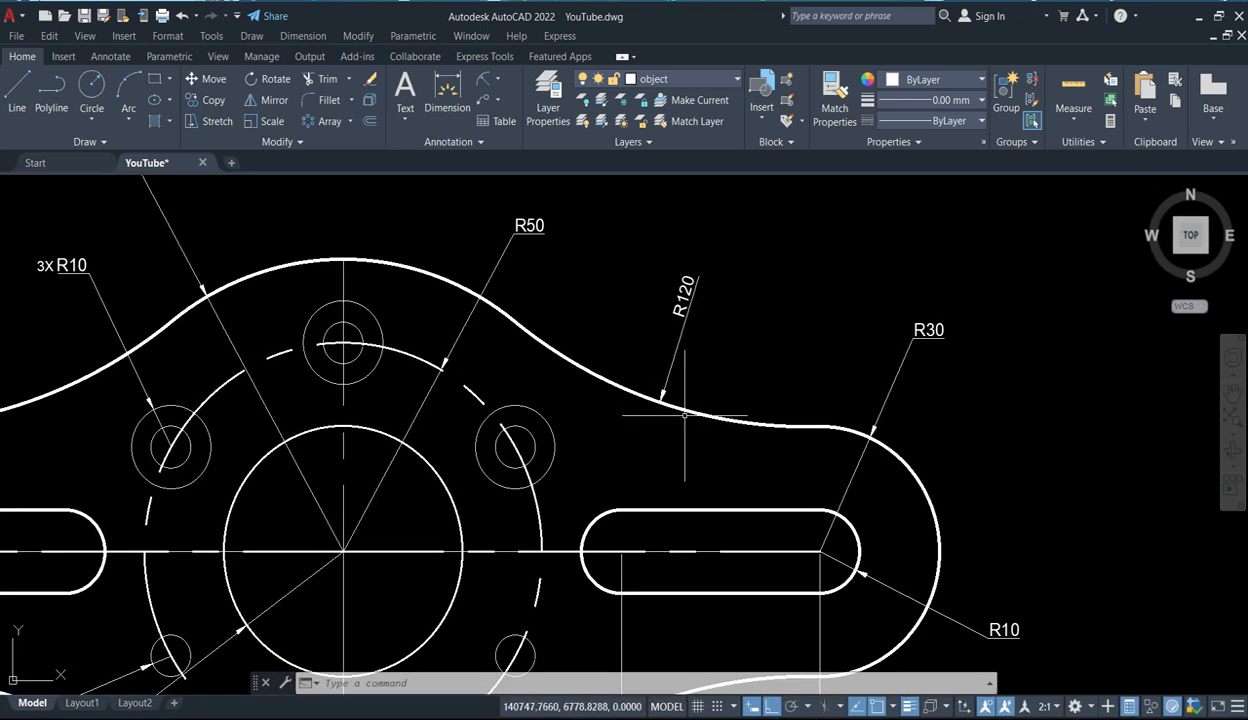
scroll(685, 415, up, 1)
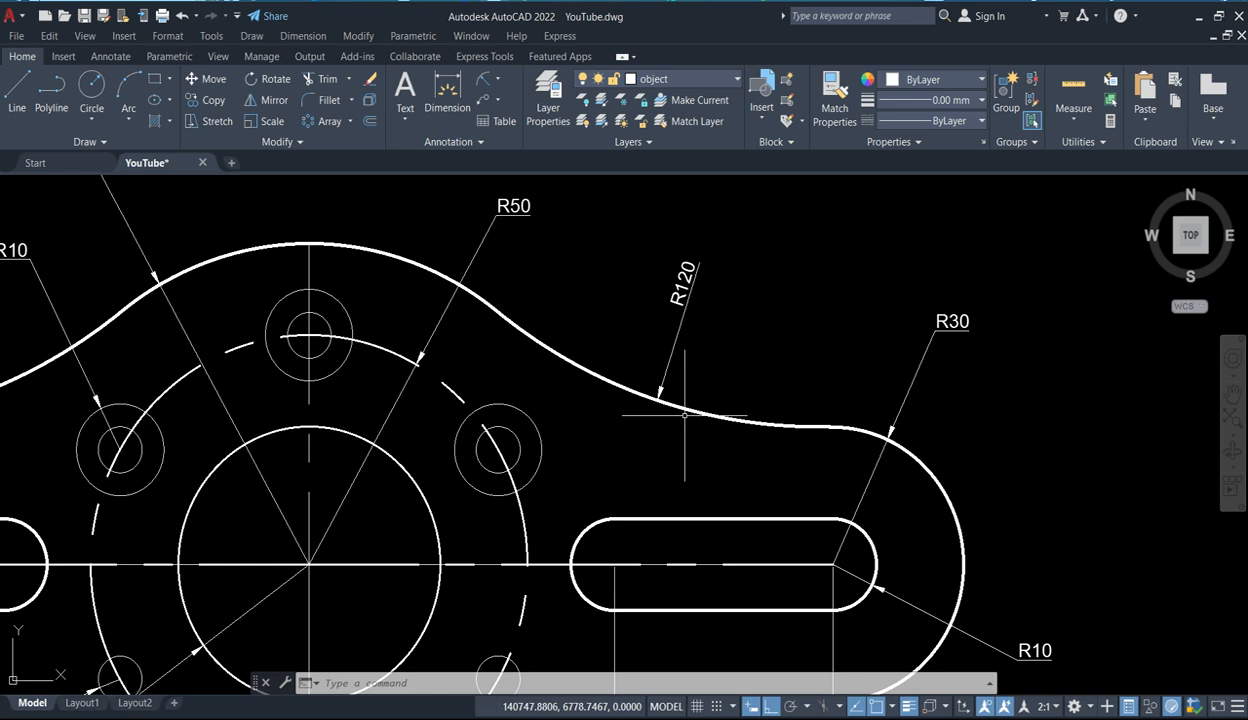
scroll(728, 438, down, 4)
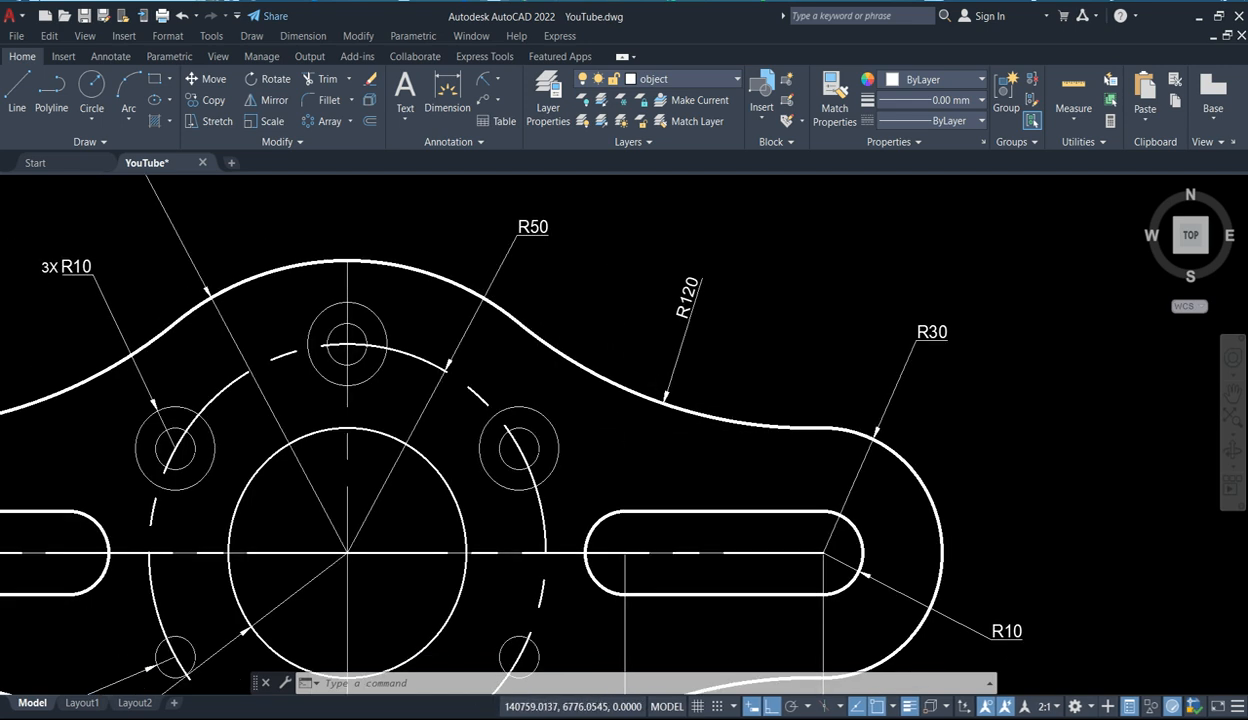
middle_drag(715, 452, 699, 376)
scroll(649, 382, up, 3)
scroll(1002, 414, down, 1)
scroll(1002, 414, down, 1)
middle_drag(980, 410, 399, 458)
middle_drag(899, 471, 564, 380)
scroll(785, 428, up, 6)
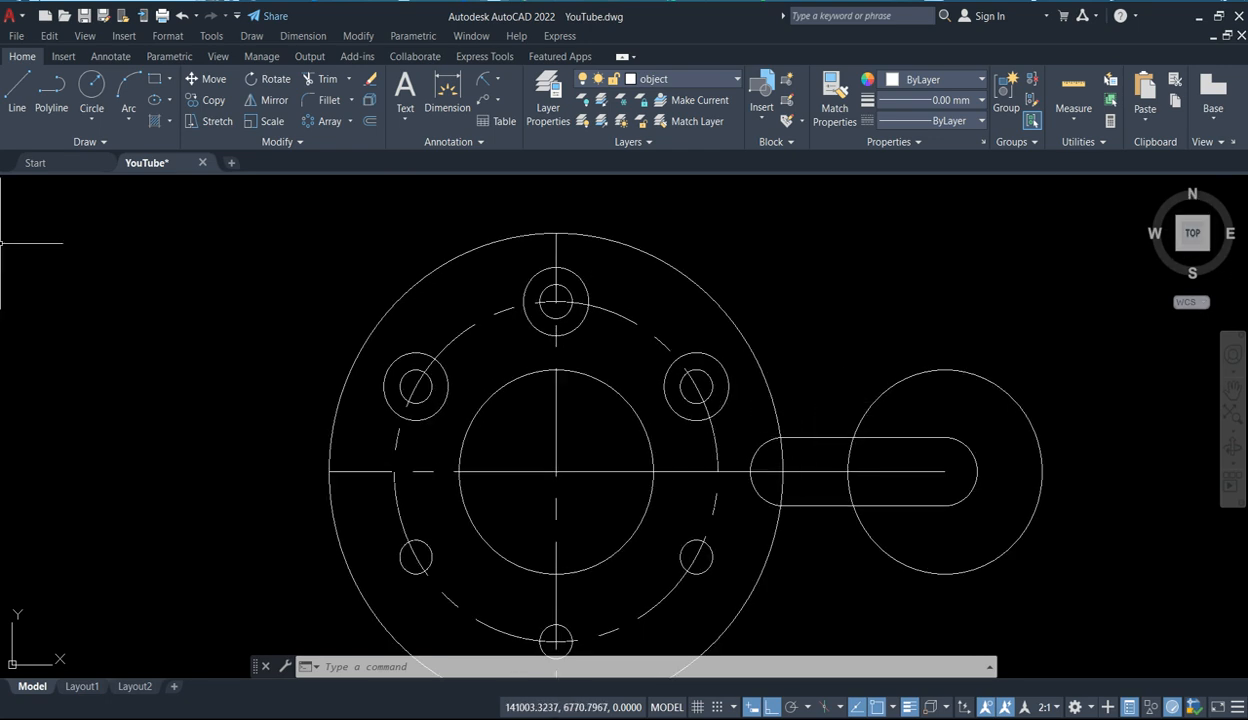
With ortho off, draw a radius 120 circle tangent to the upper sides of the large outer circle and the radius 30 circle.
click(92, 120)
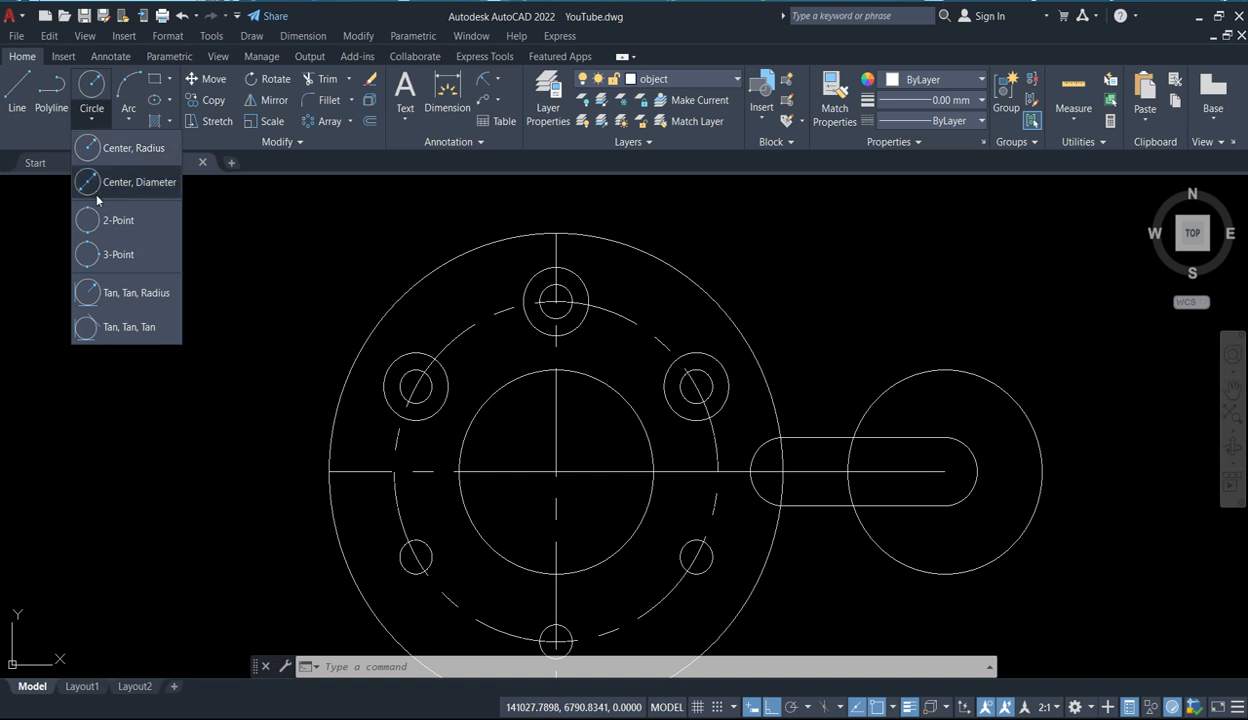
click(125, 292)
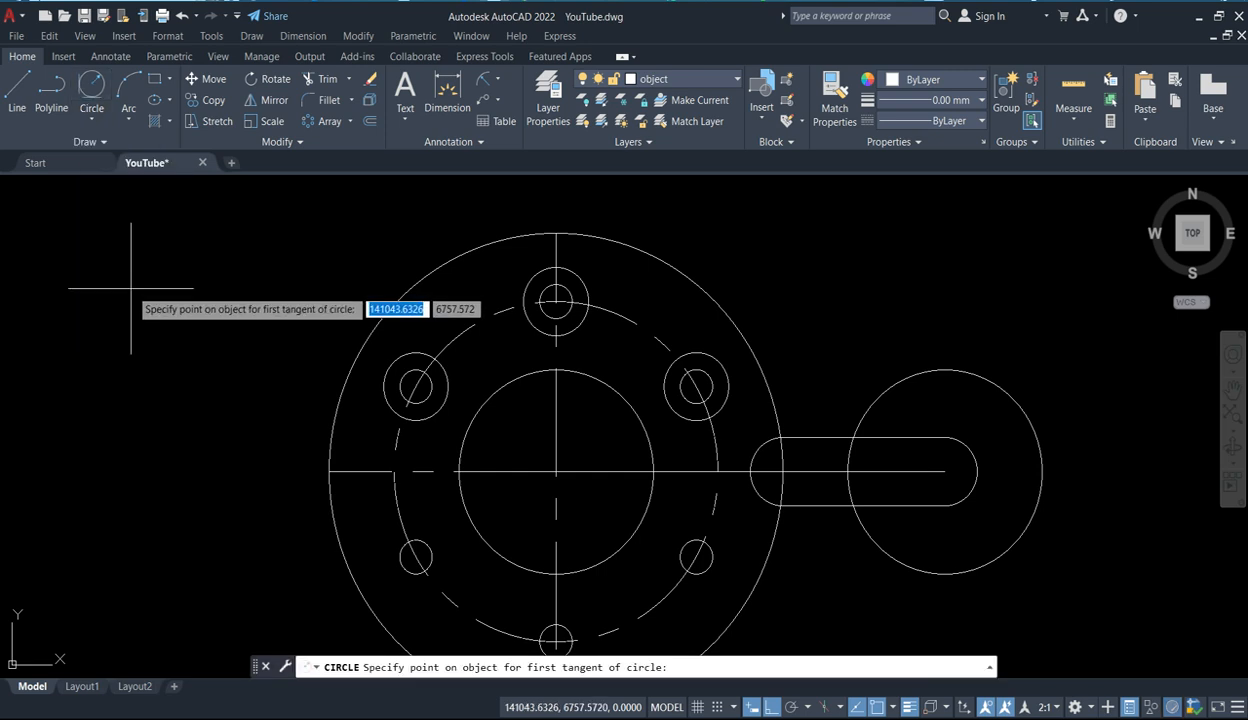
click(718, 302)
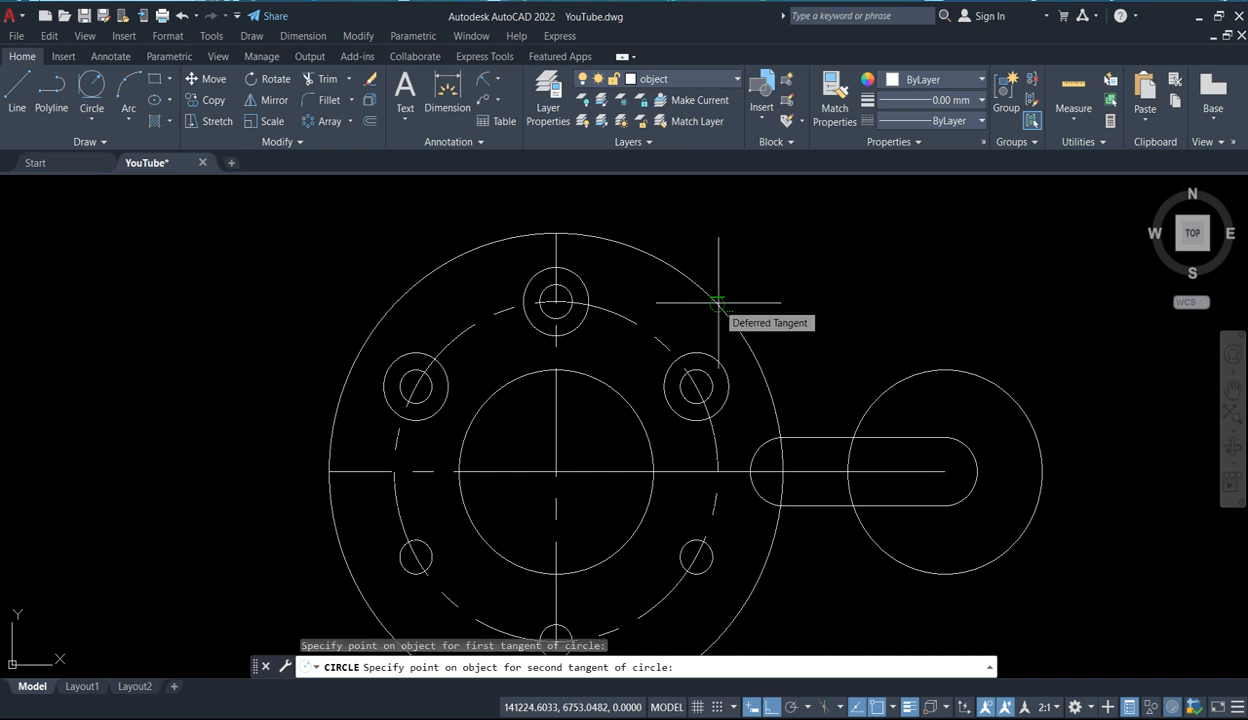
key(F8)
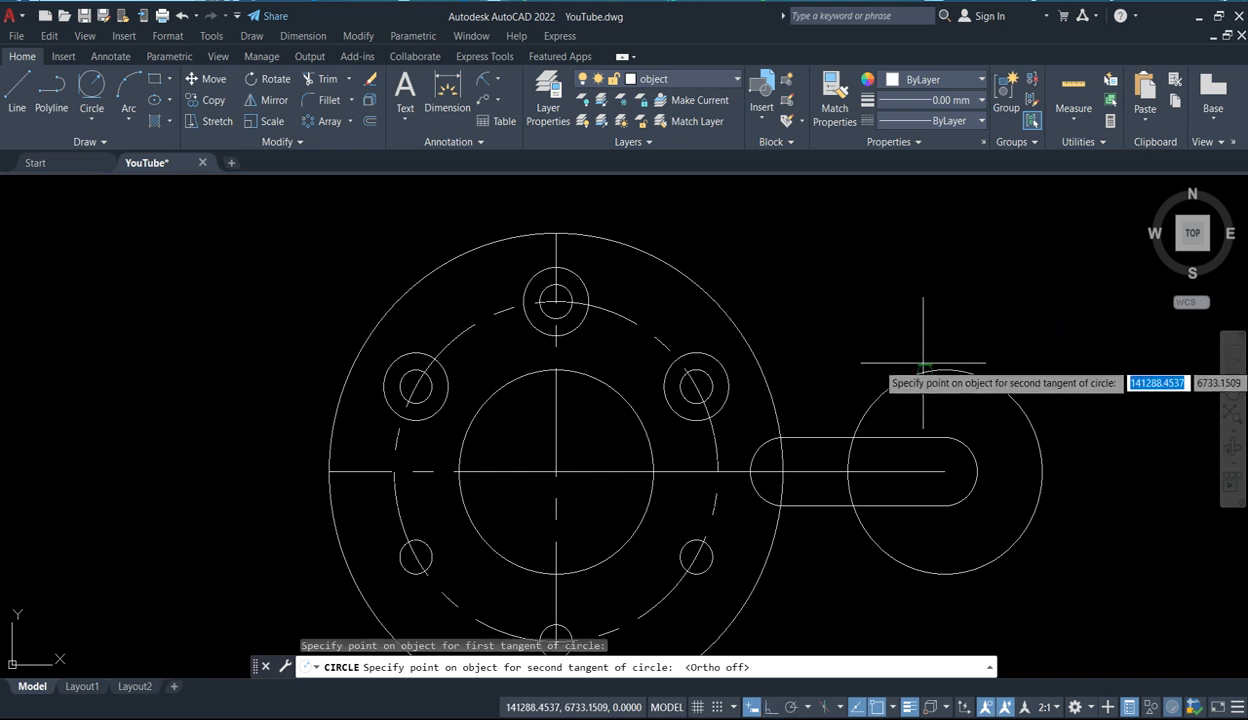
click(935, 370)
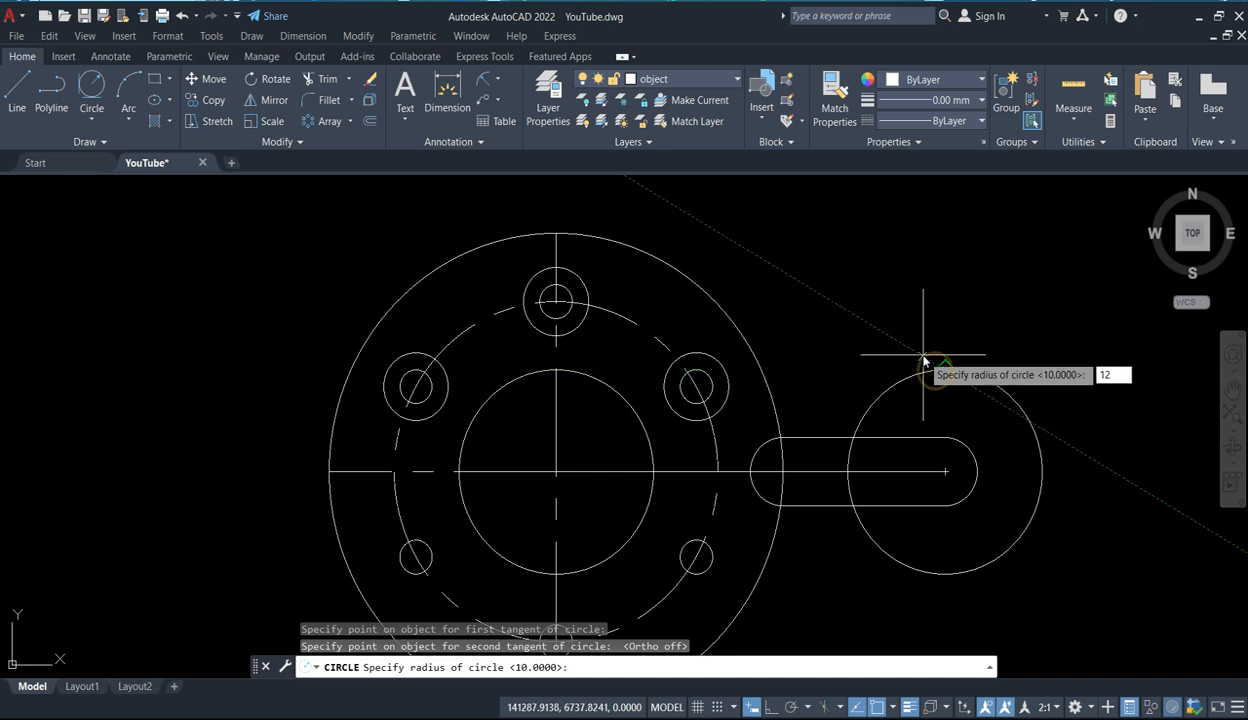
key(Return)
scroll(905, 357, down, 4)
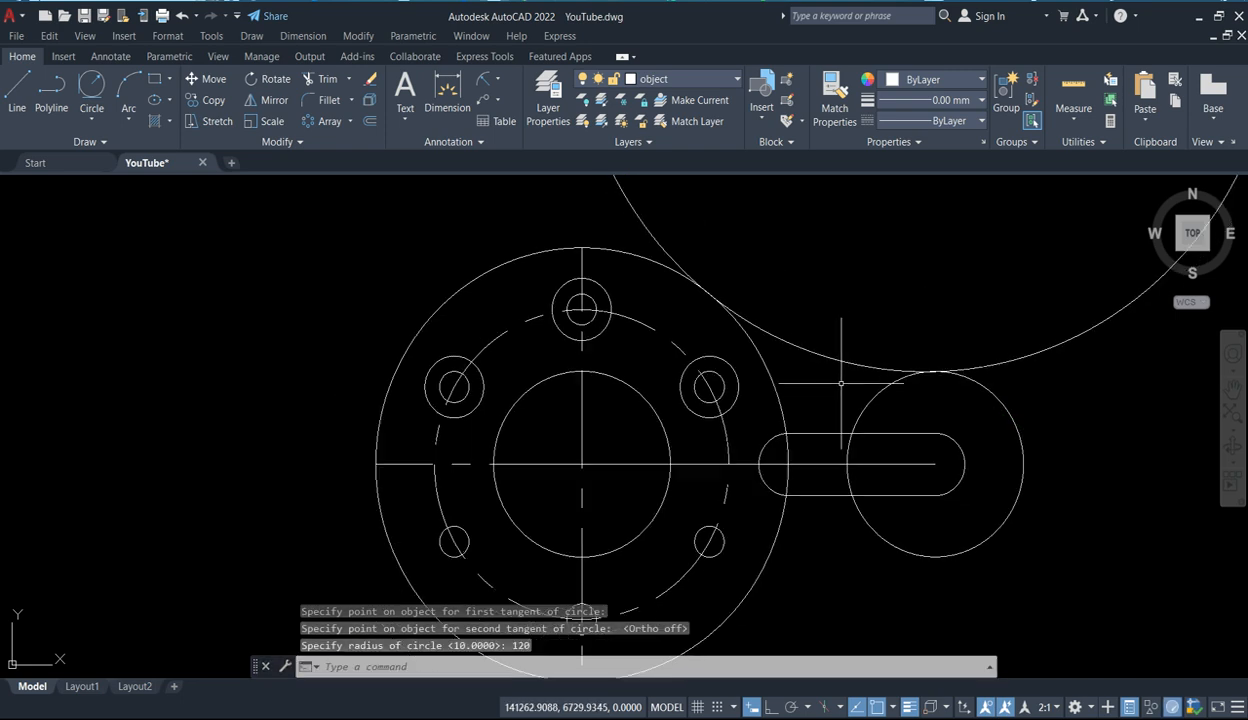
Trim the radius 120 circle to leave only the concave arc between its two tangent points.
scroll(834, 384, down, 1)
middle_drag(827, 352, 792, 459)
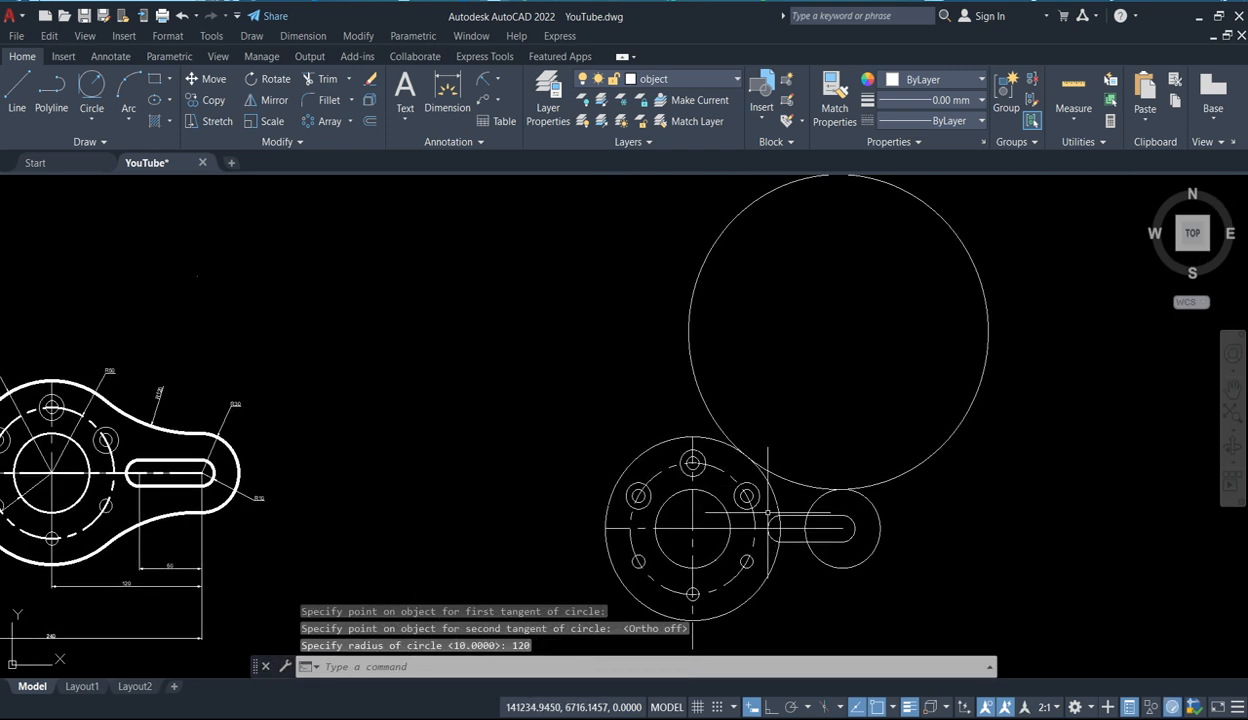
scroll(806, 484, up, 2)
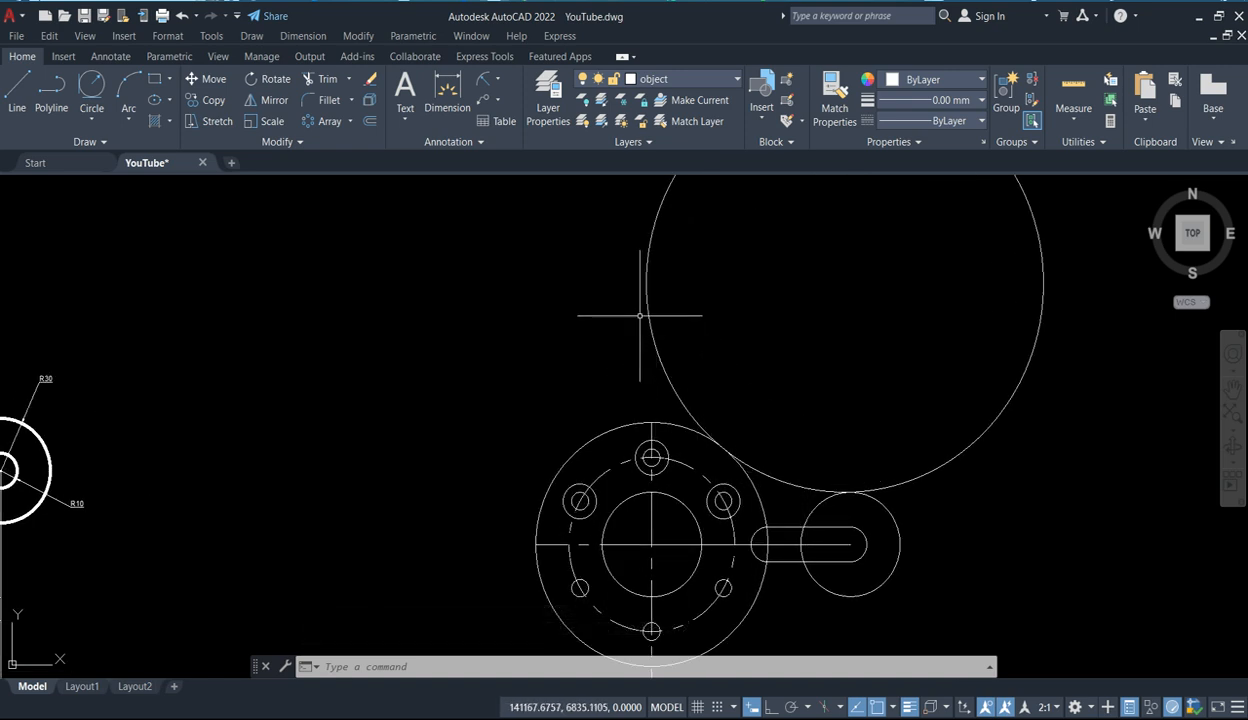
click(326, 80)
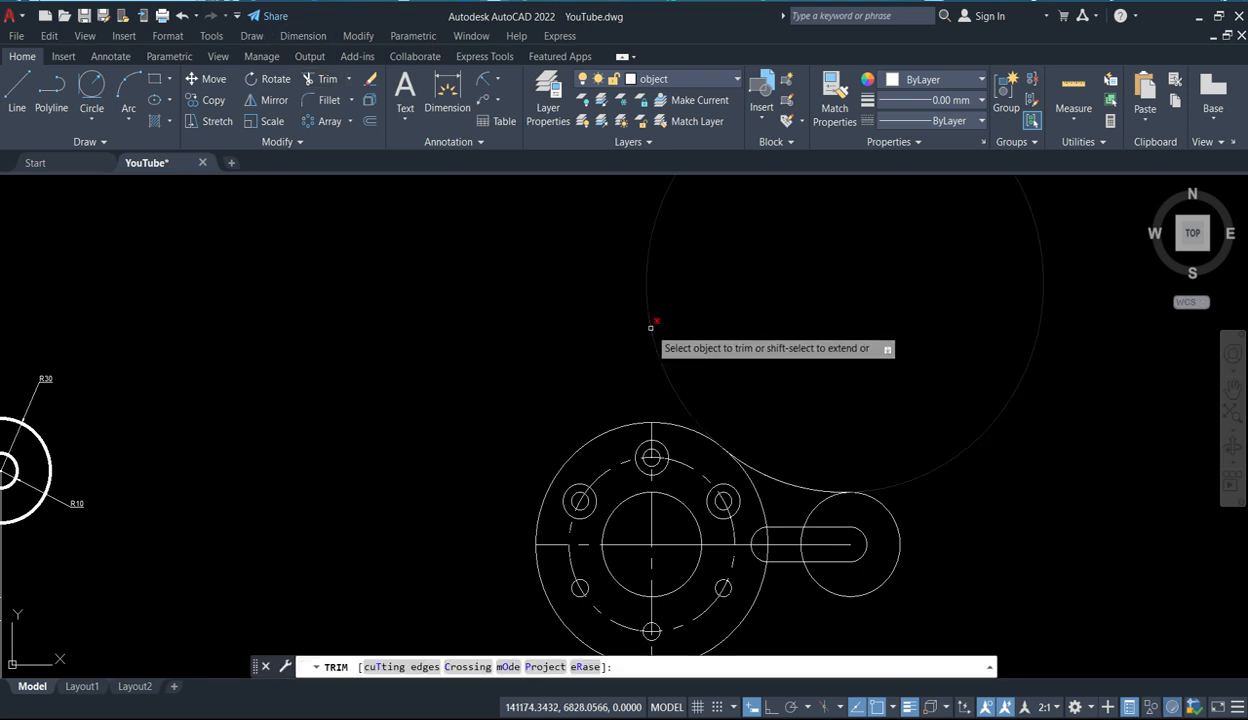
click(649, 328)
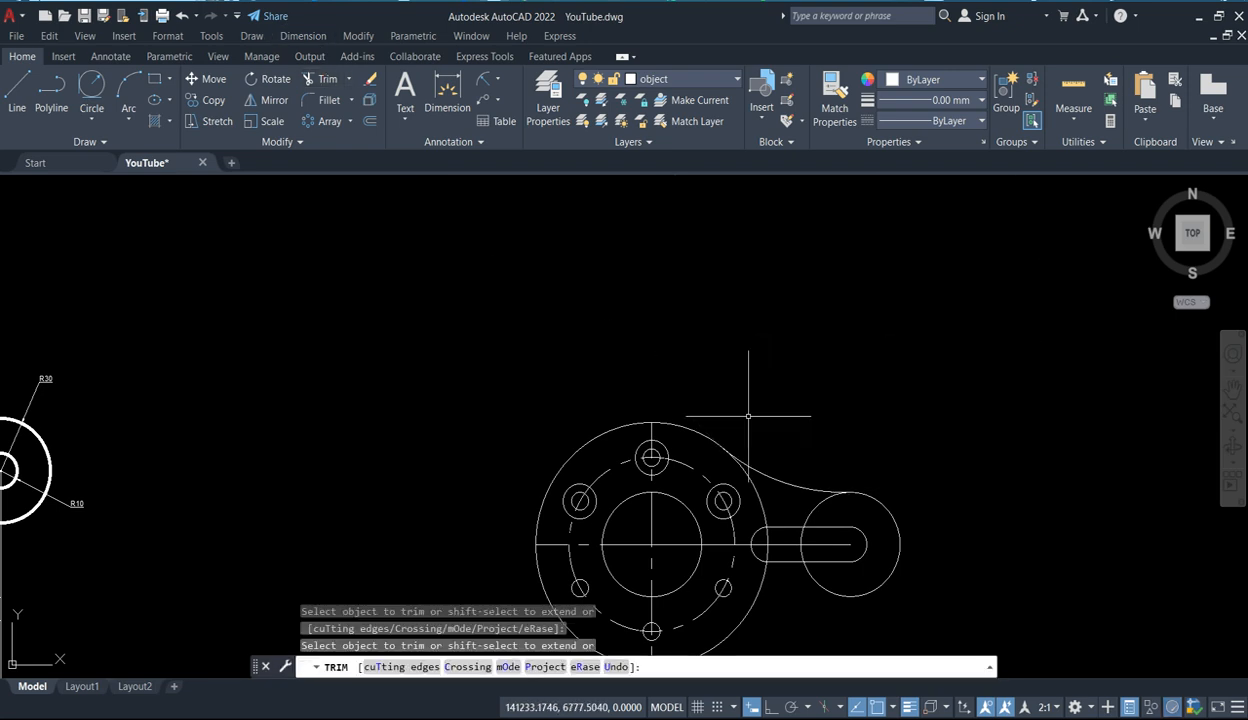
key(Escape)
Mirror the concave radius 120 arc below the horizontal centre line, keeping the original arc.
scroll(776, 497, up, 2)
scroll(776, 558, down, 3)
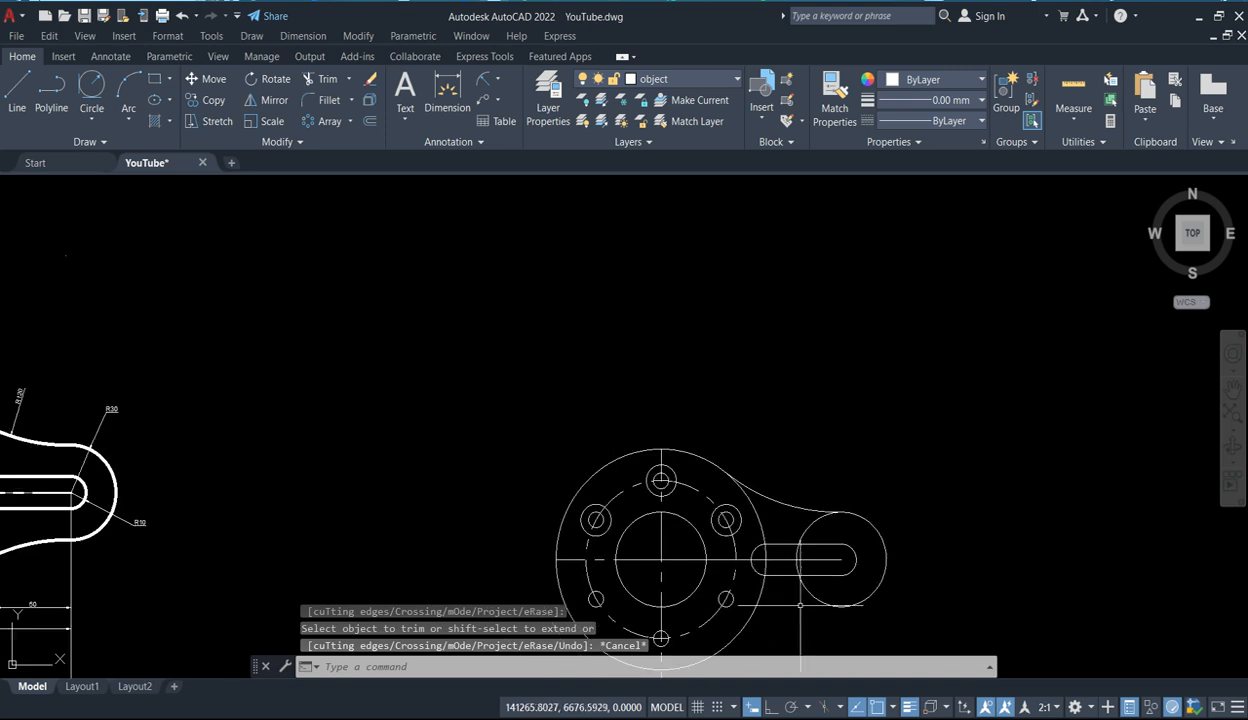
middle_drag(800, 604, 769, 522)
scroll(769, 522, up, 3)
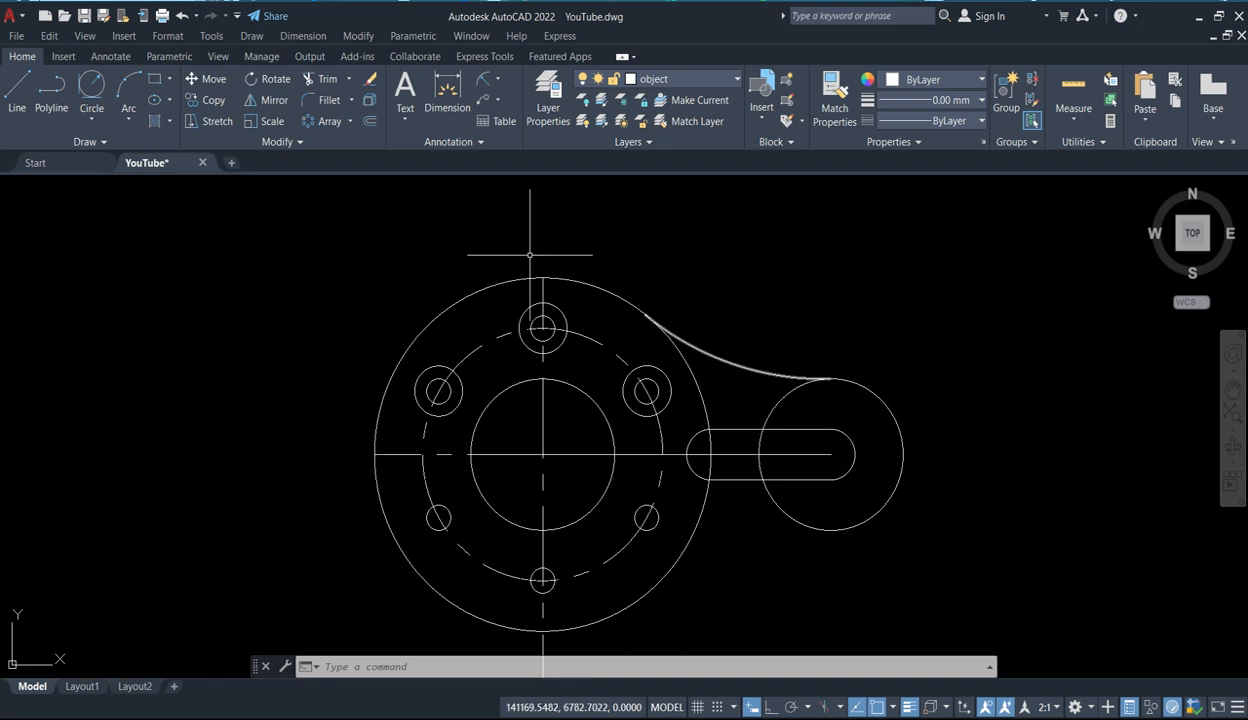
click(263, 100)
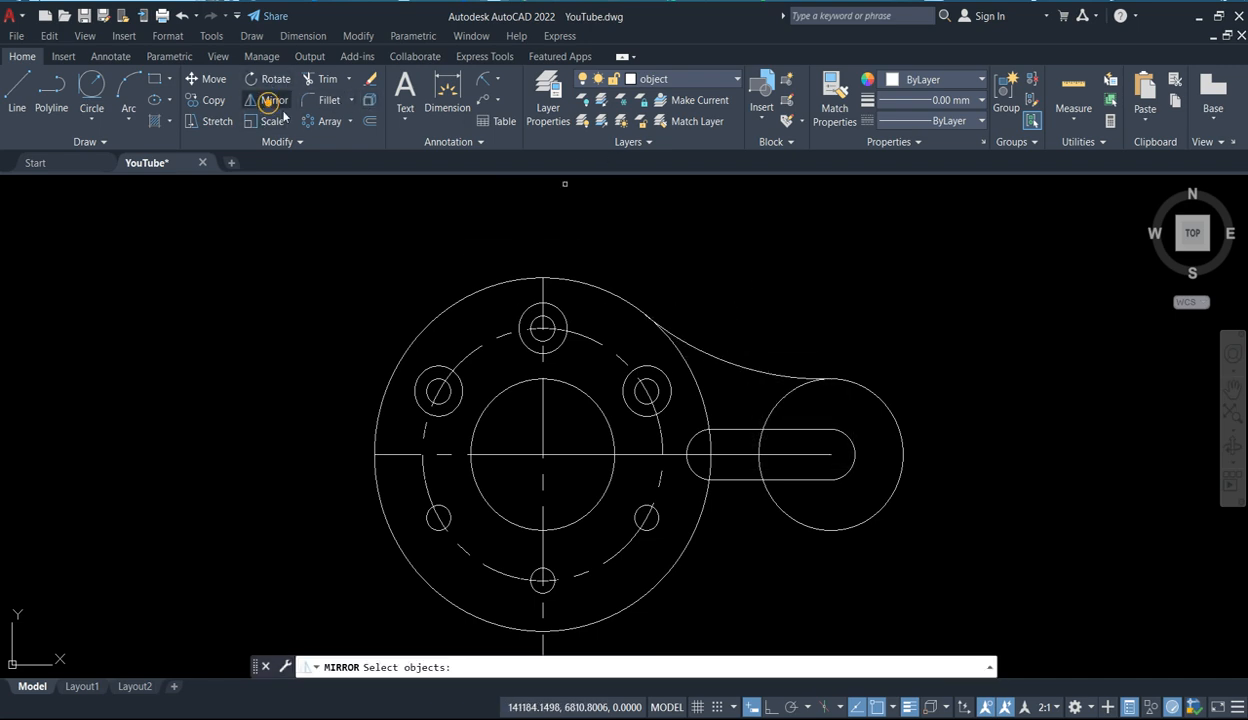
click(749, 369)
key(Return)
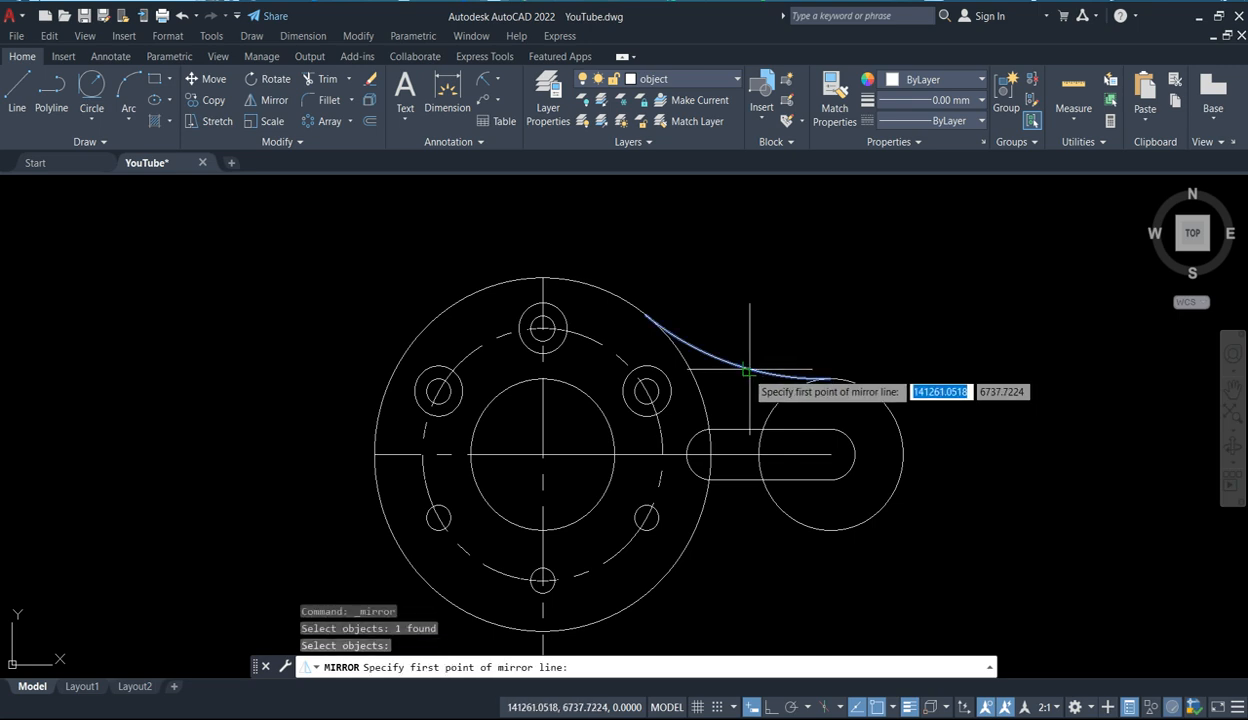
click(543, 454)
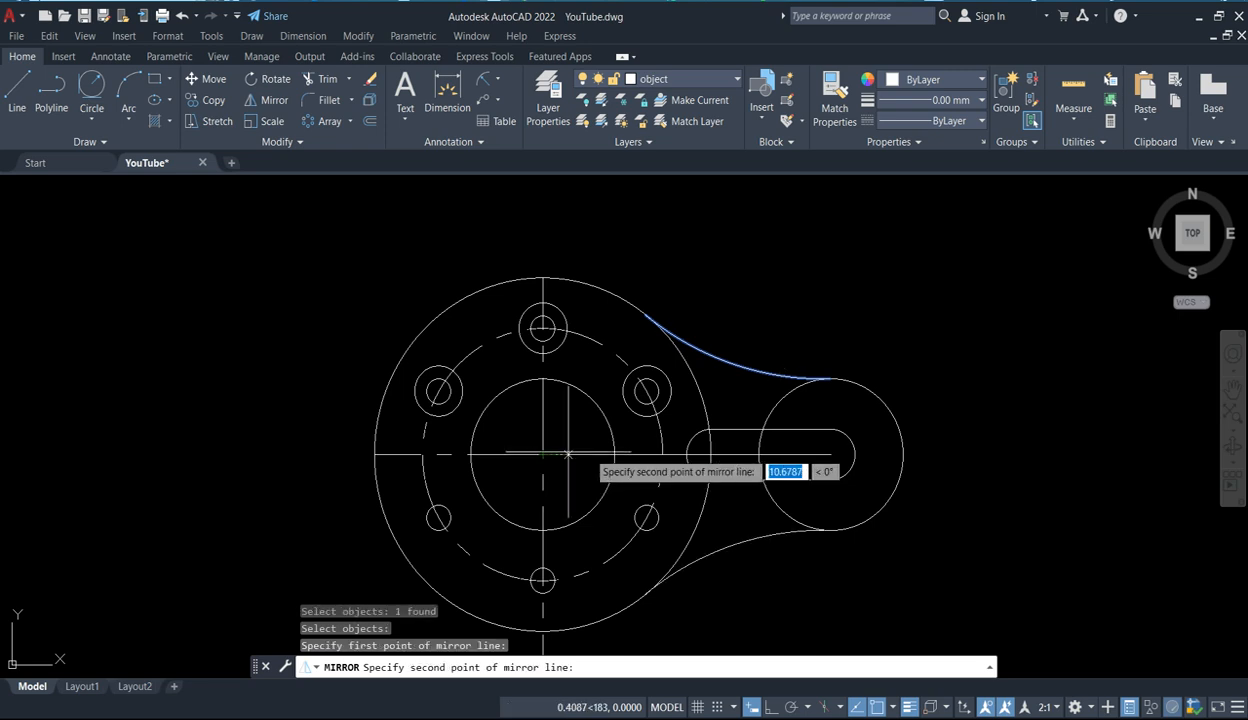
click(930, 454)
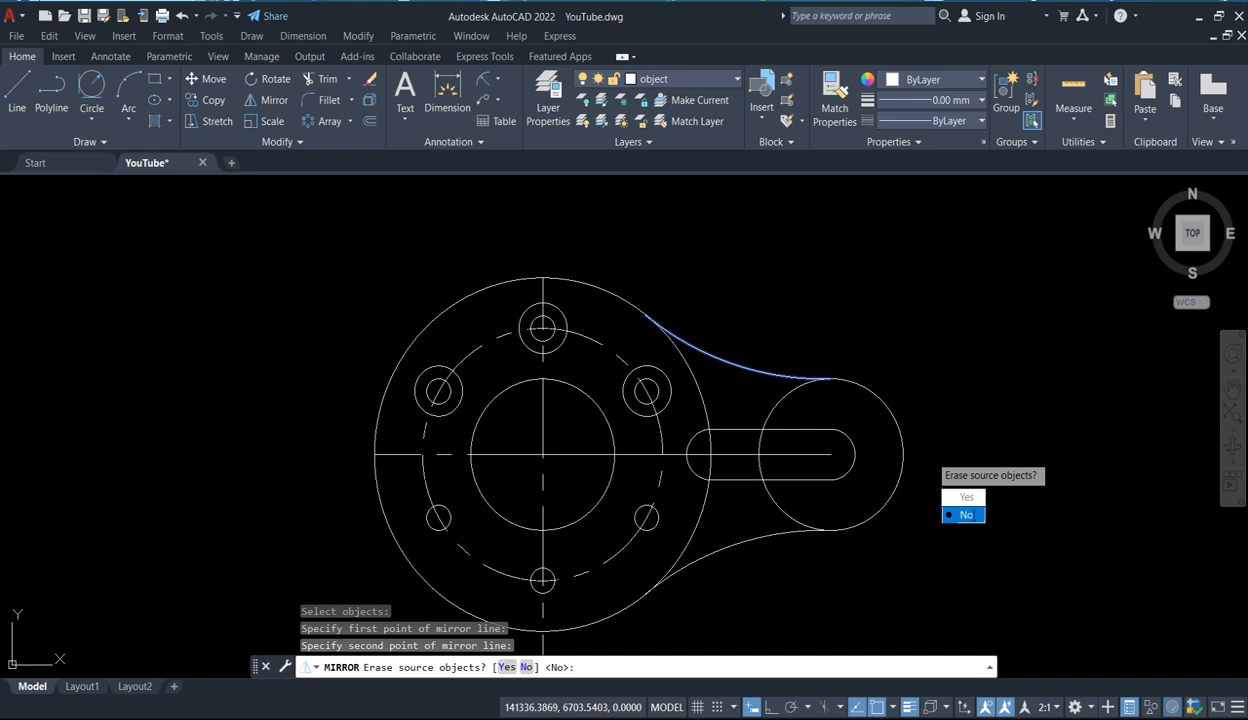
click(963, 514)
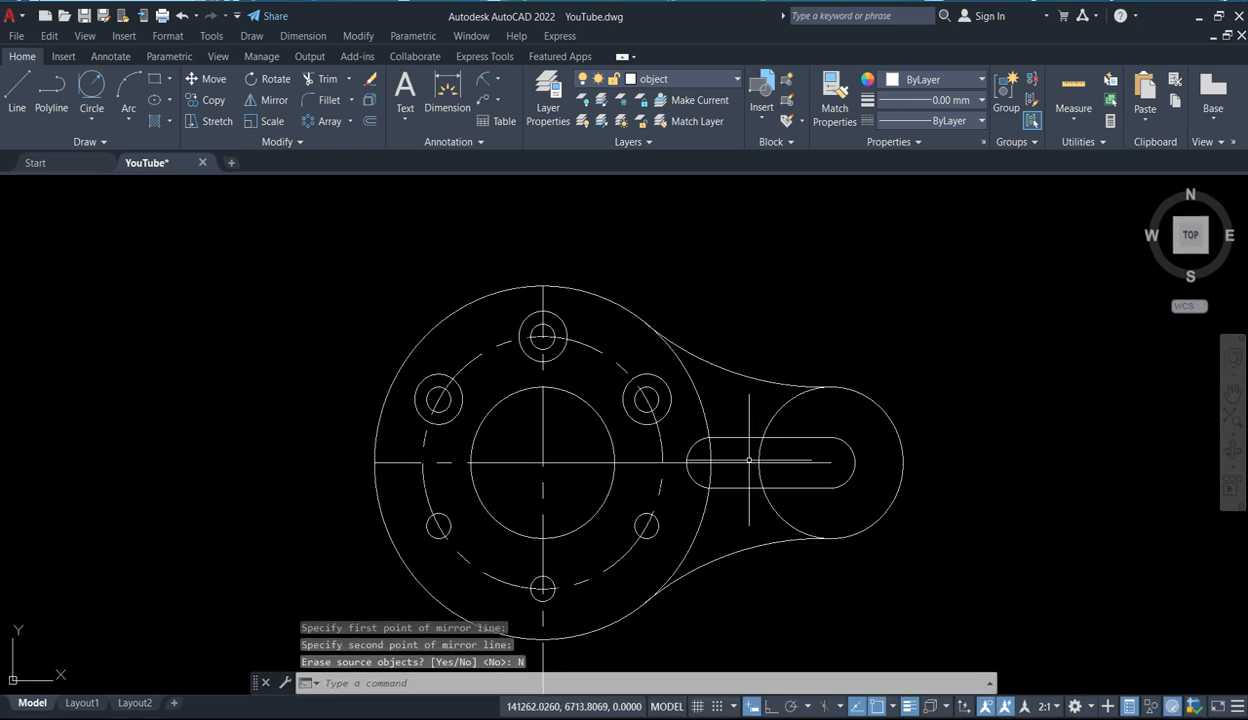
Check the reference drawing for which portions of the outline circles remain around the slotted end.
scroll(702, 468, down, 4)
middle_drag(337, 441, 825, 421)
scroll(542, 452, up, 4)
scroll(818, 462, down, 3)
scroll(824, 460, down, 2)
middle_drag(982, 471, 462, 405)
scroll(771, 398, up, 3)
scroll(760, 396, up, 3)
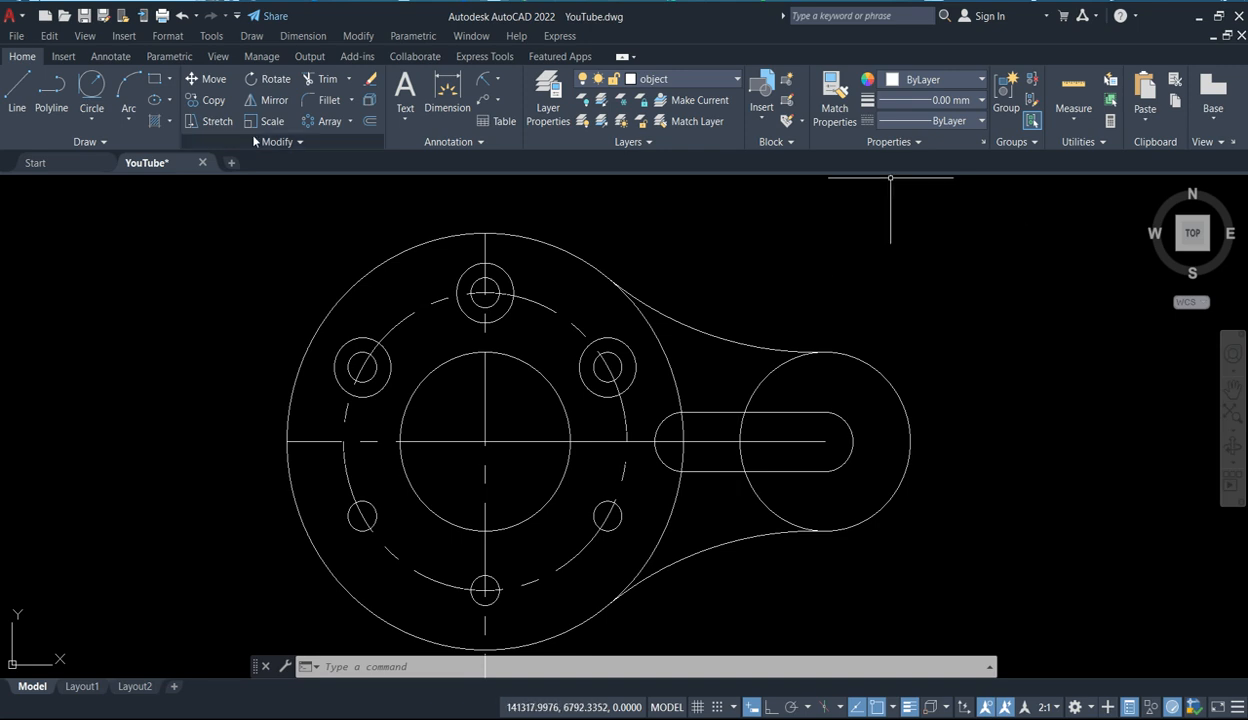
Trim away the inner portion of the radius 30 circle and the large circle's right-hand arc between the concave radius 120 arcs.
click(318, 81)
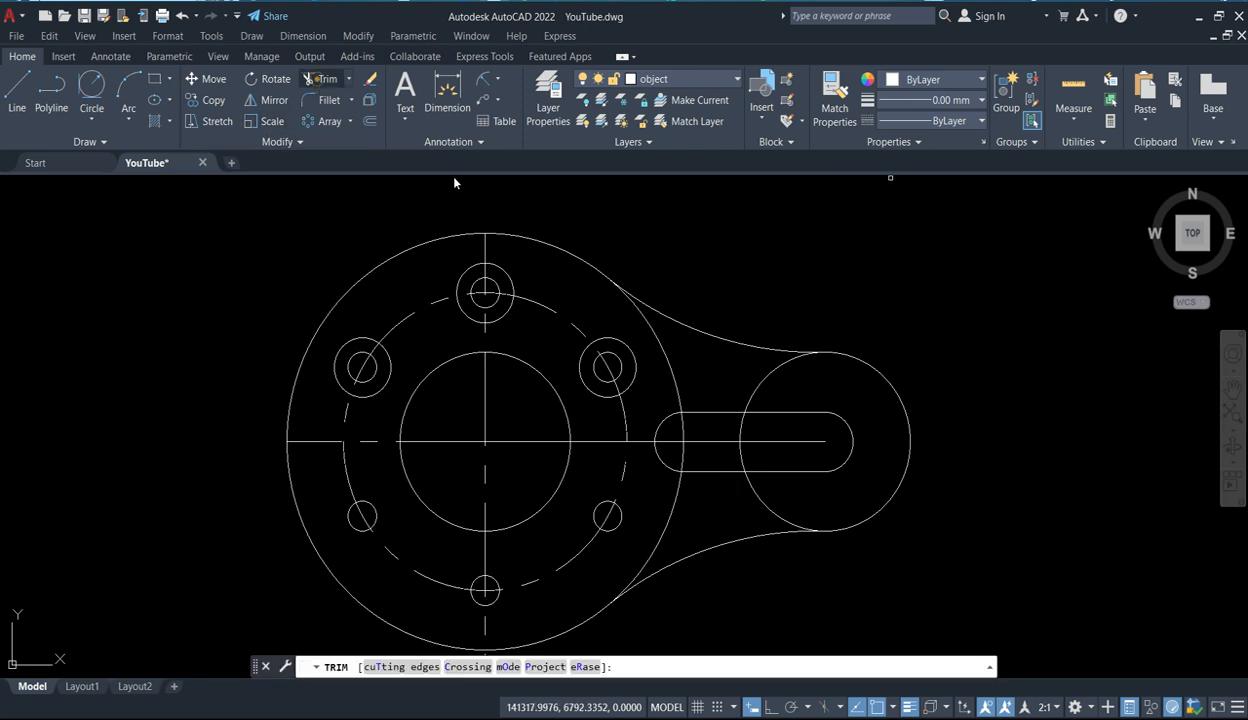
click(759, 381)
click(740, 425)
click(743, 453)
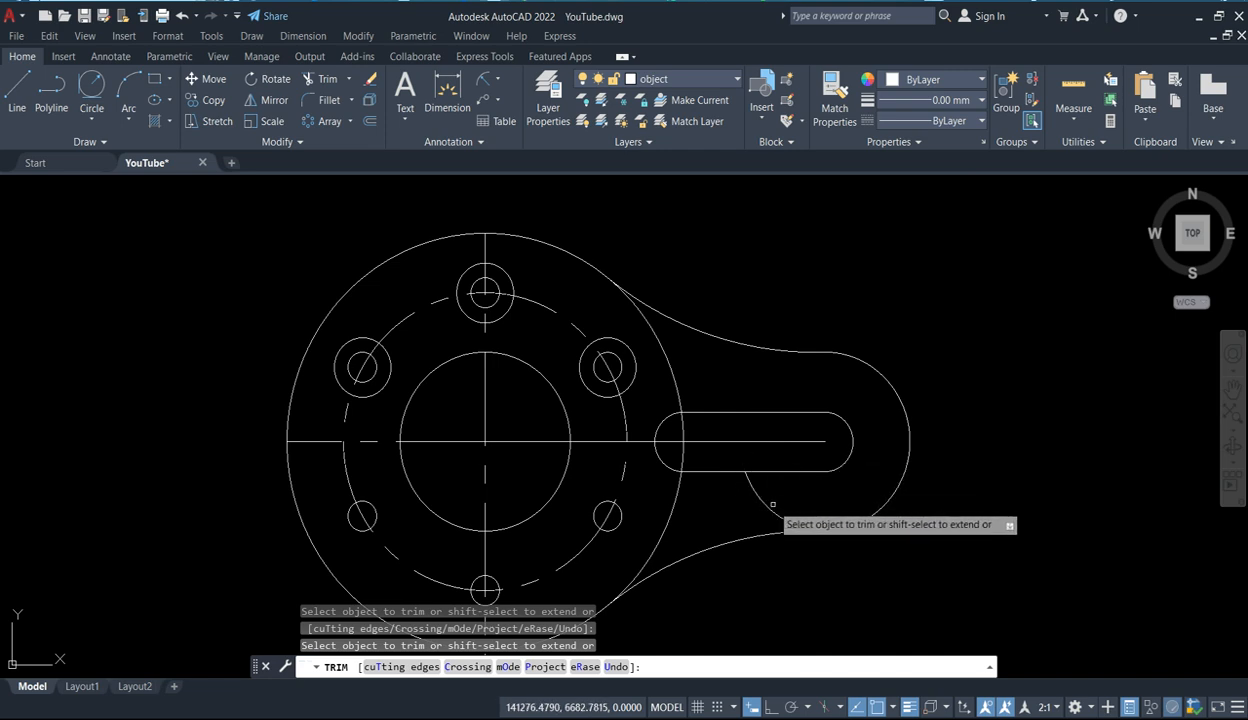
click(770, 509)
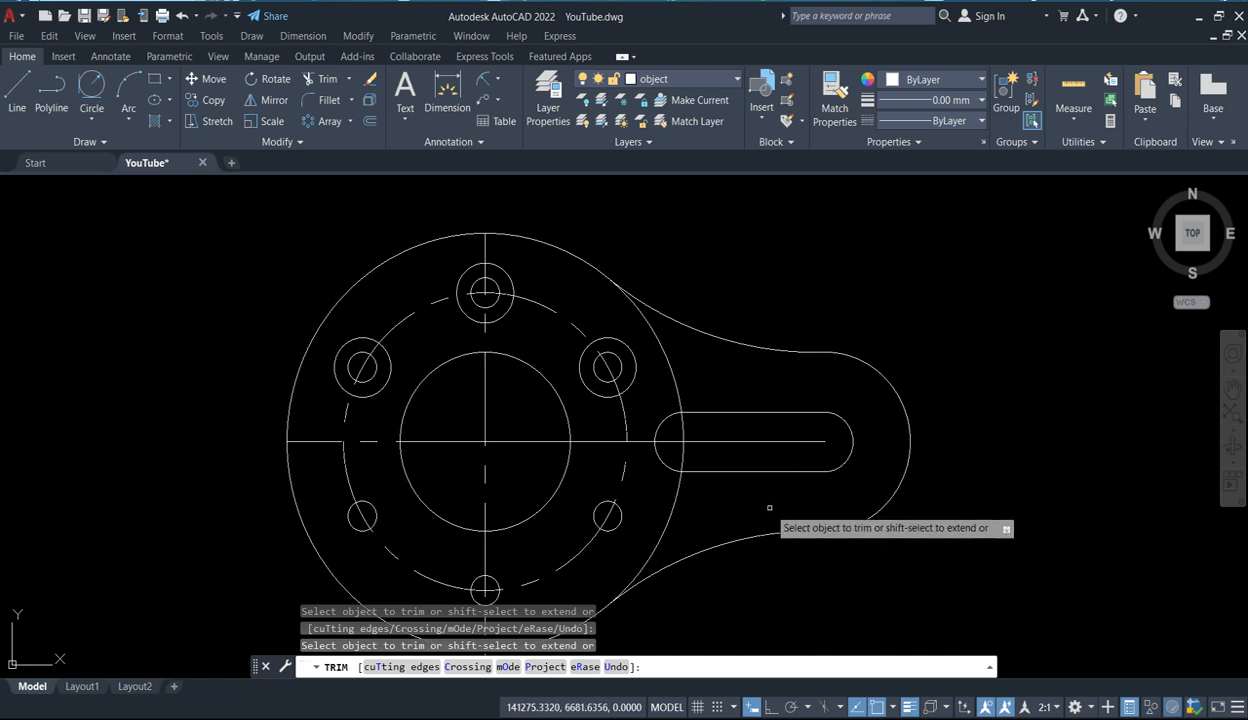
scroll(769, 507, down, 2)
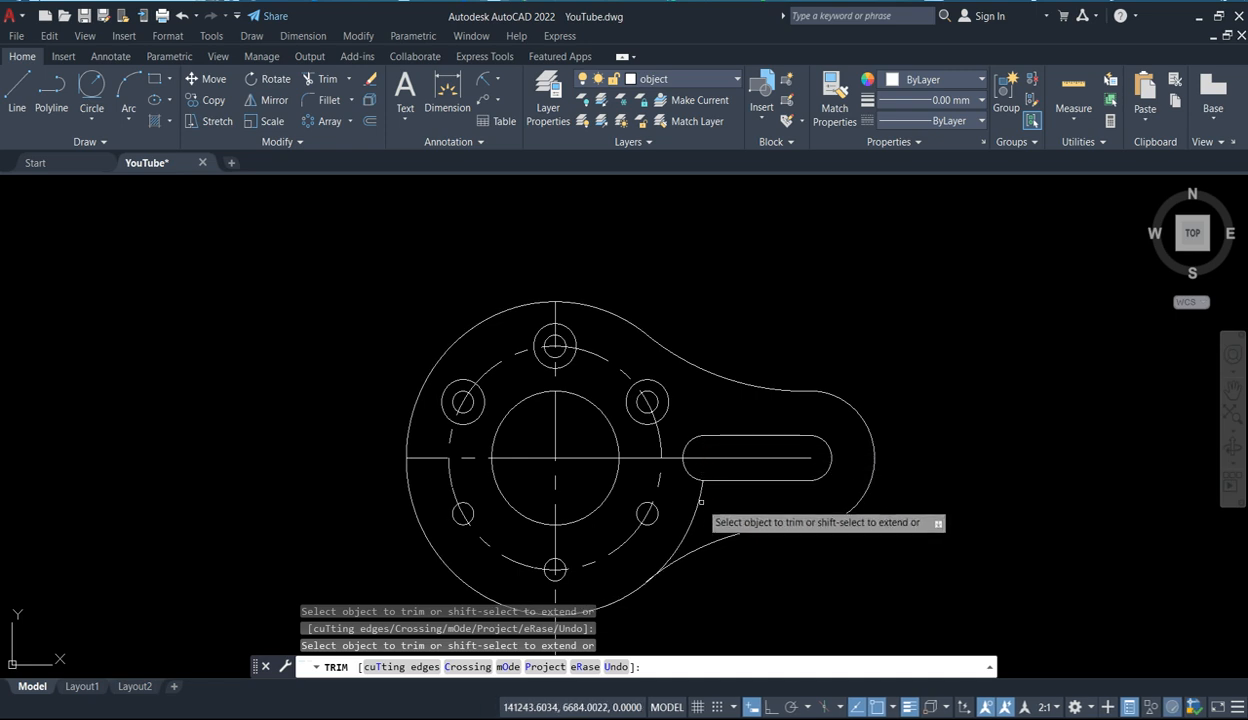
scroll(695, 507, down, 2)
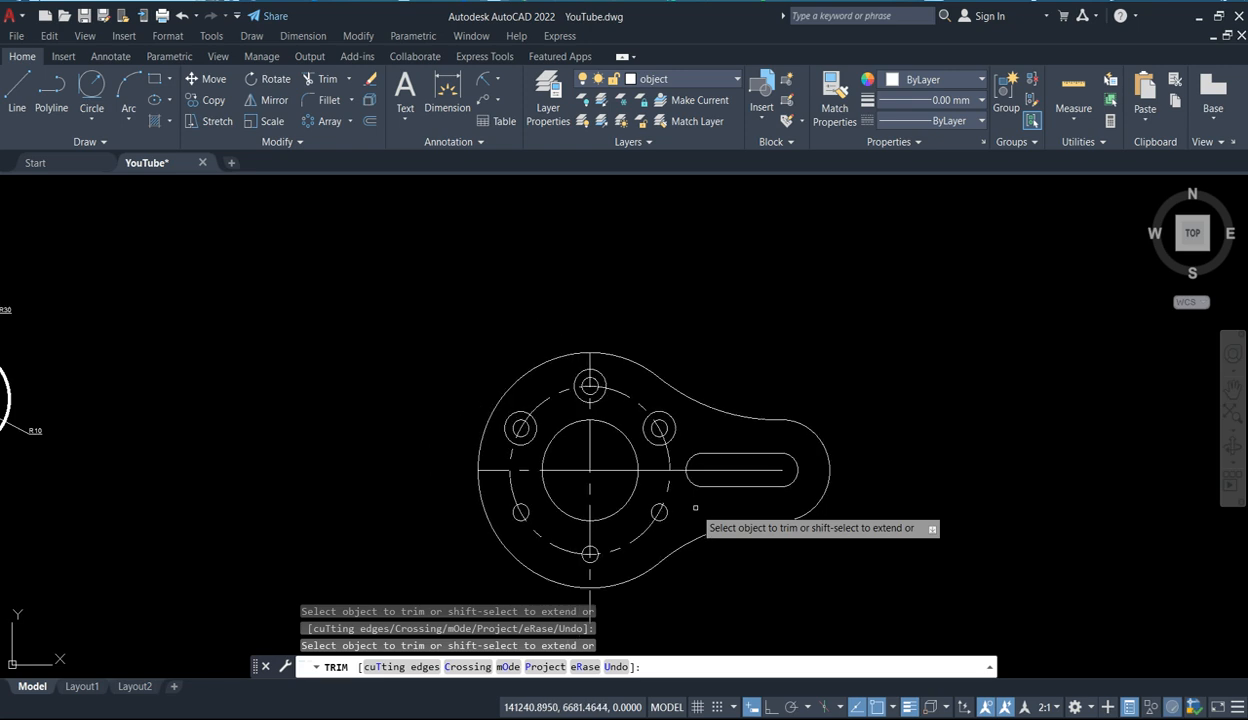
key(Escape)
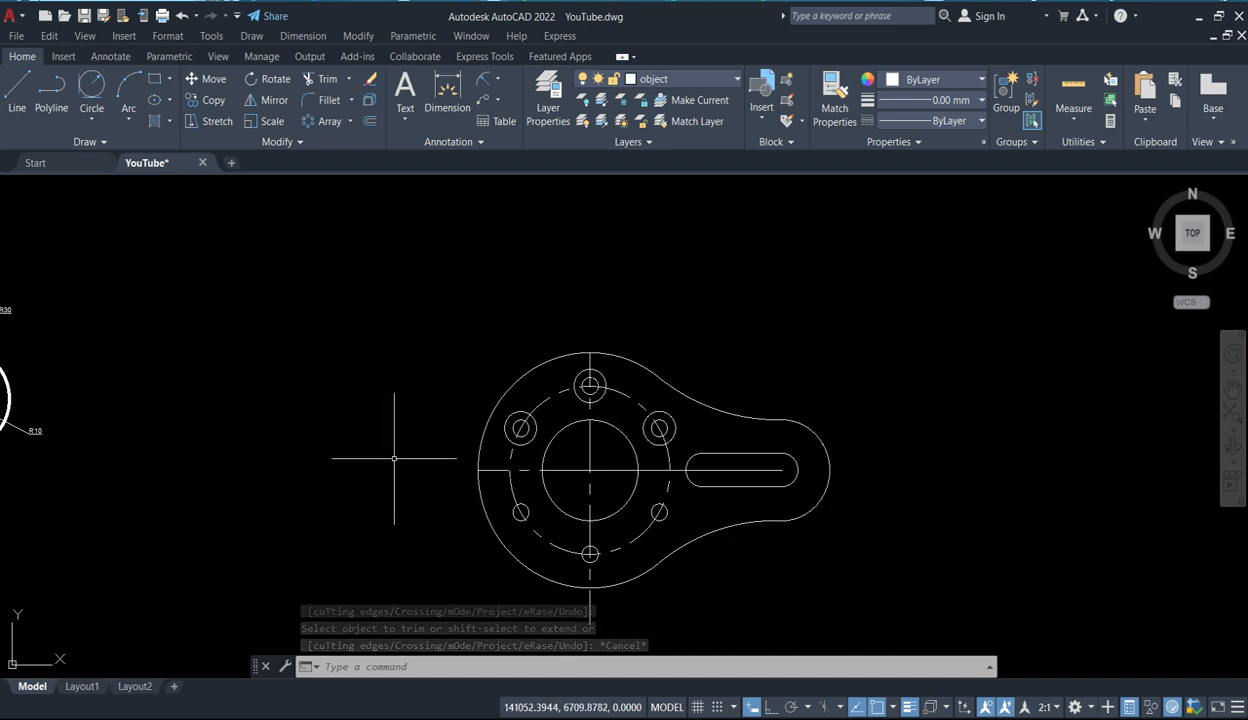
With ortho on, mirror the slotted right-hand end of the plate across the large circle's vertical centre line, keeping the source objects.
scroll(394, 458, down, 2)
middle_drag(301, 407, 818, 404)
scroll(350, 401, up, 1)
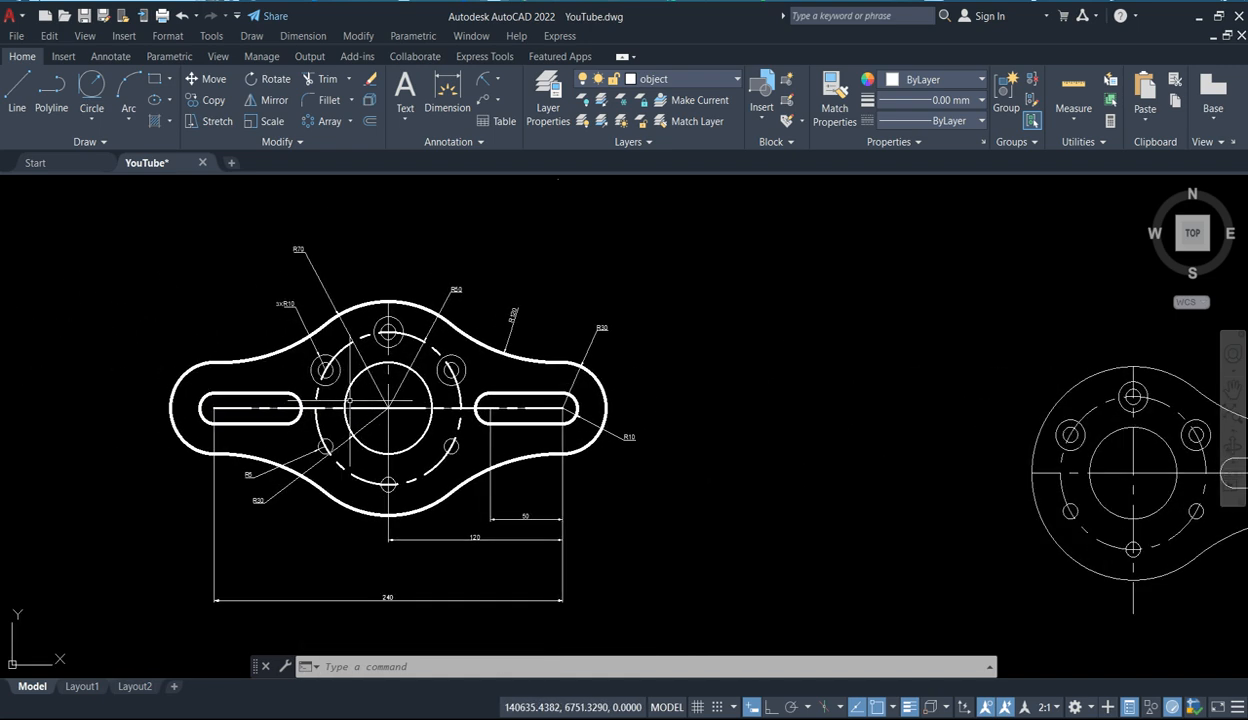
scroll(349, 402, up, 1)
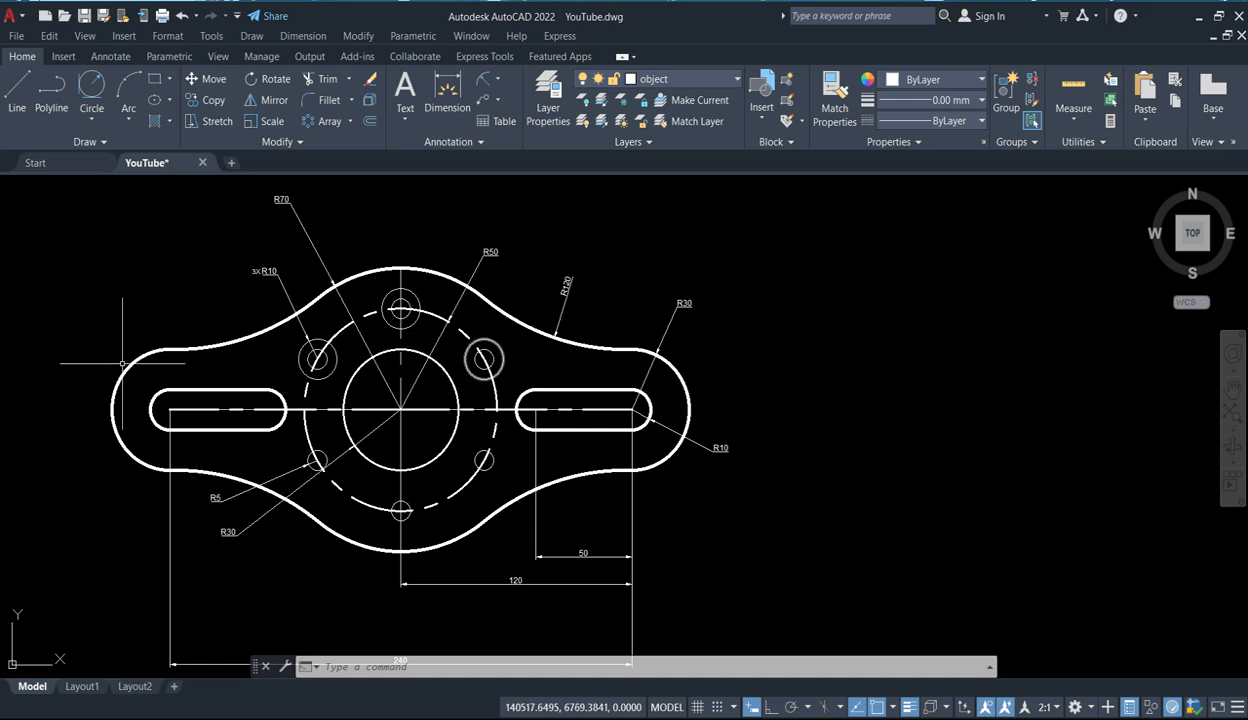
middle_drag(1089, 537, 661, 462)
middle_drag(804, 463, 614, 457)
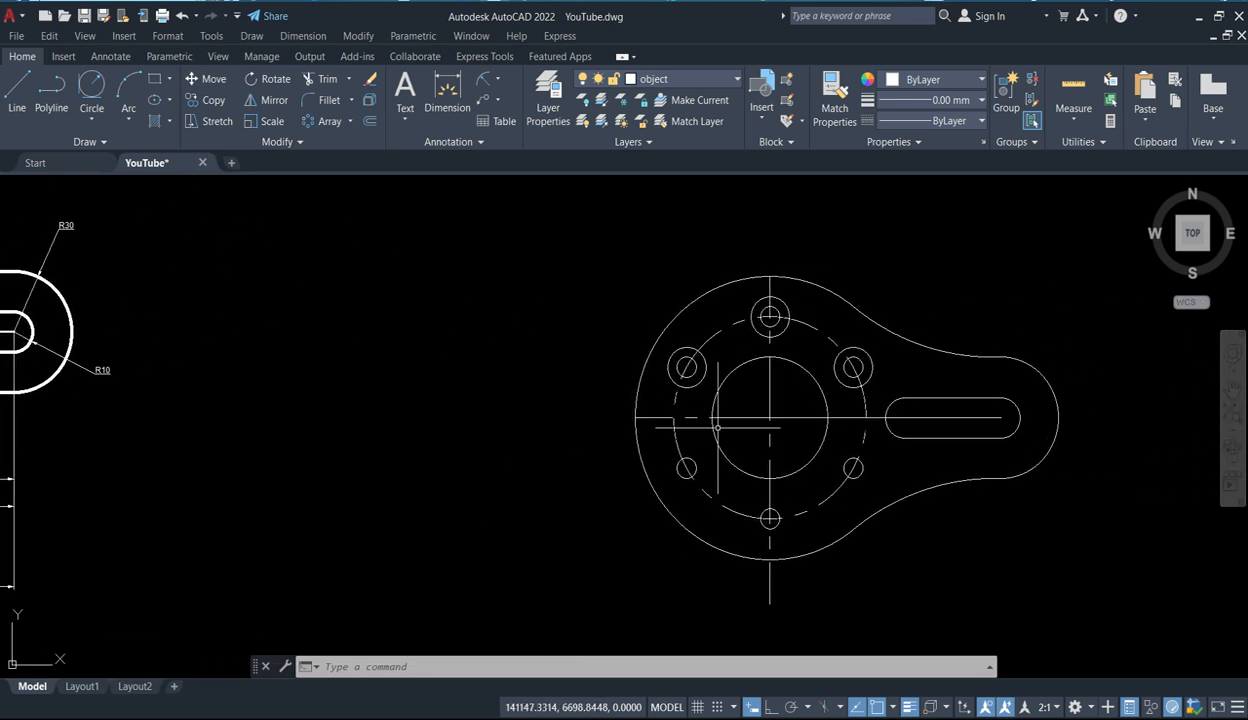
click(267, 103)
click(1102, 568)
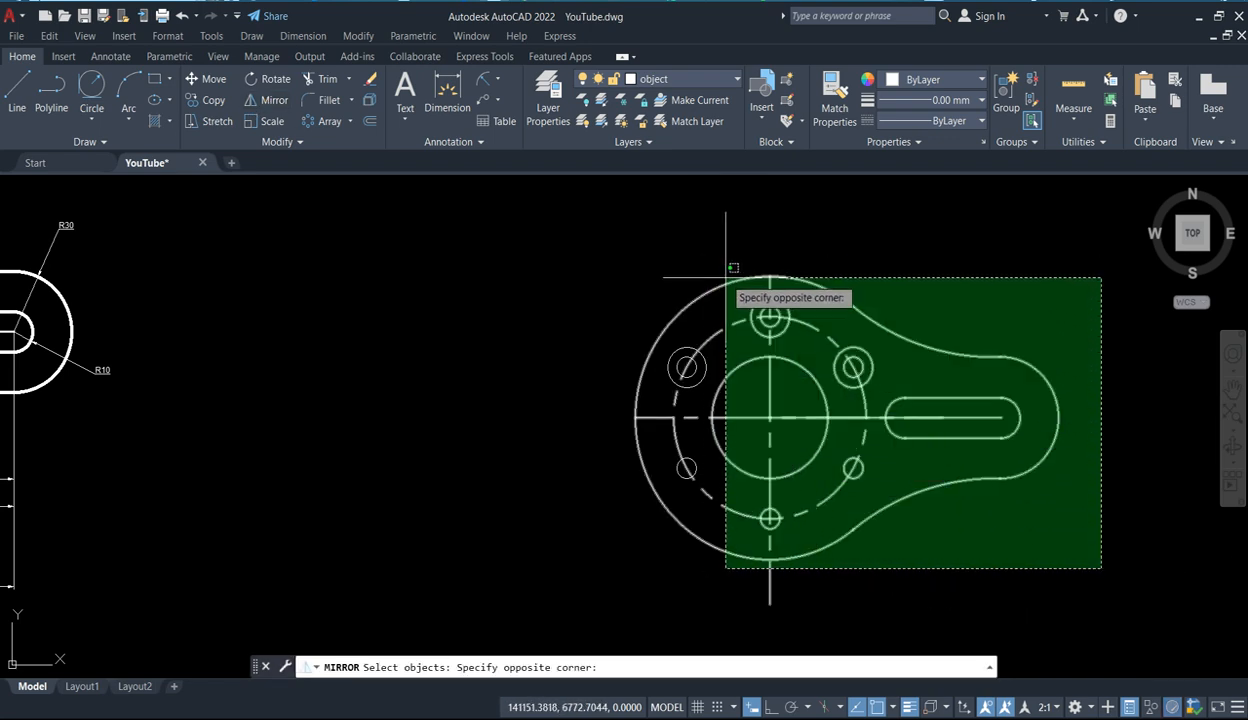
click(725, 276)
key(Return)
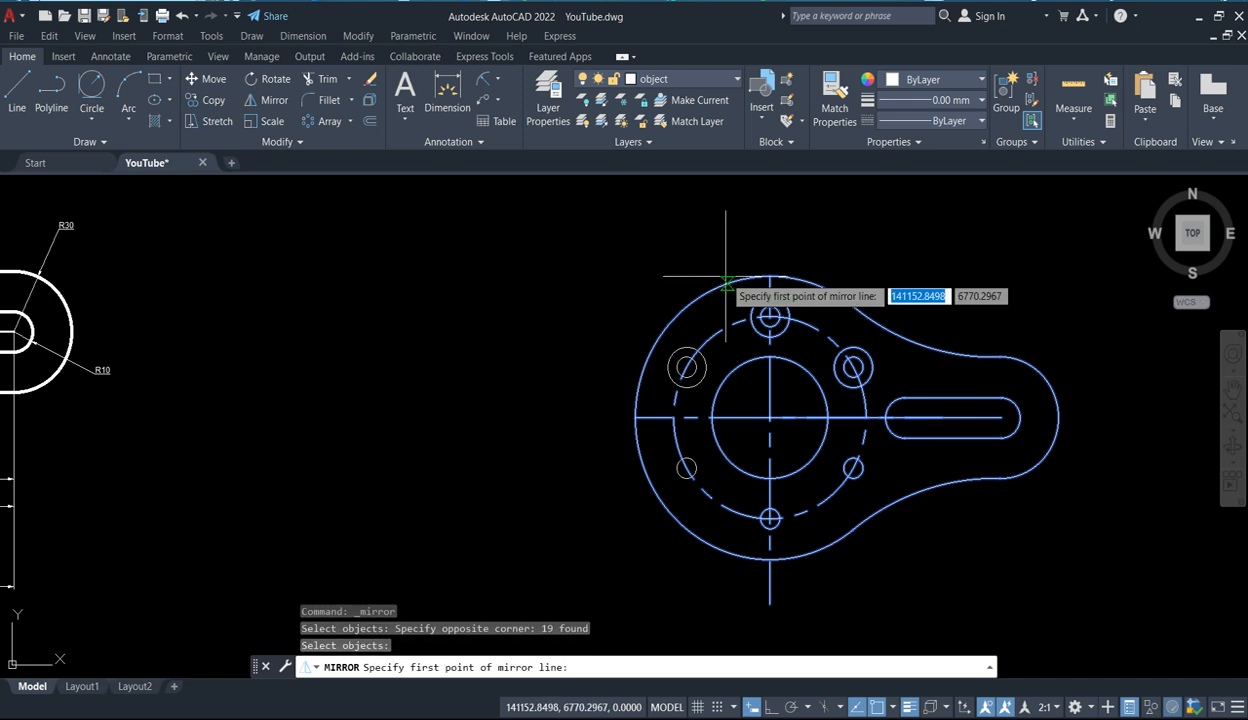
click(769, 277)
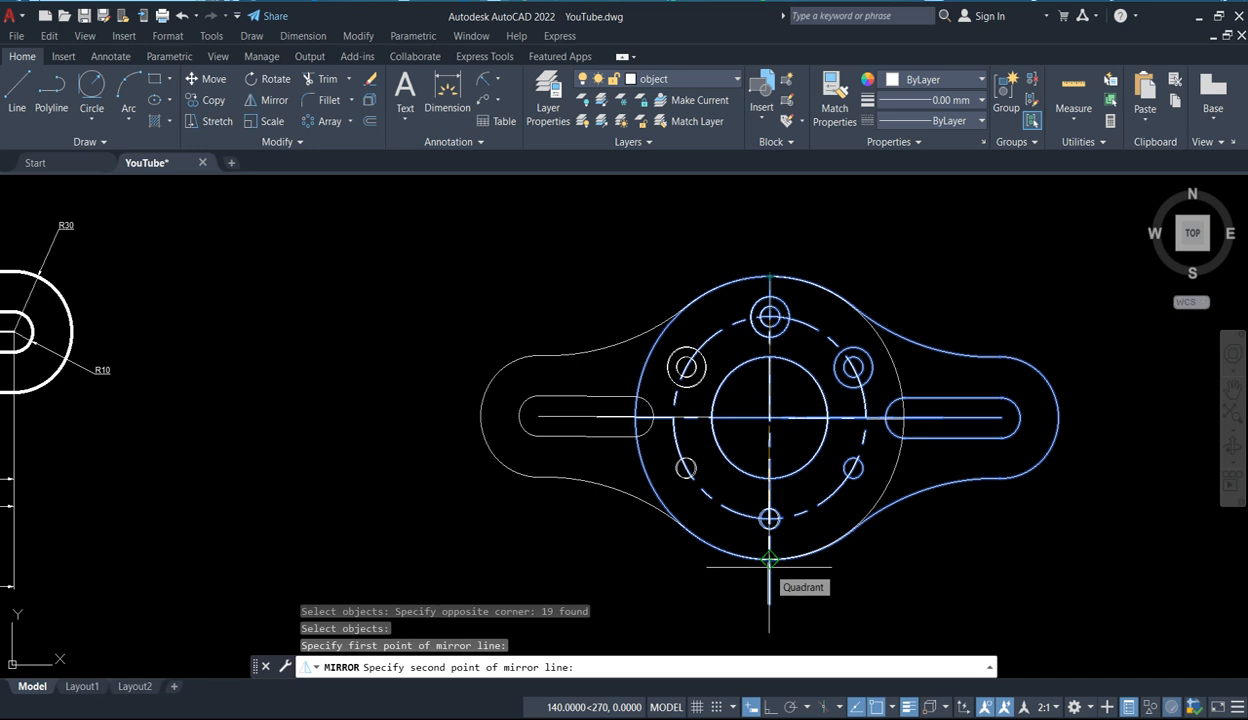
key(F8)
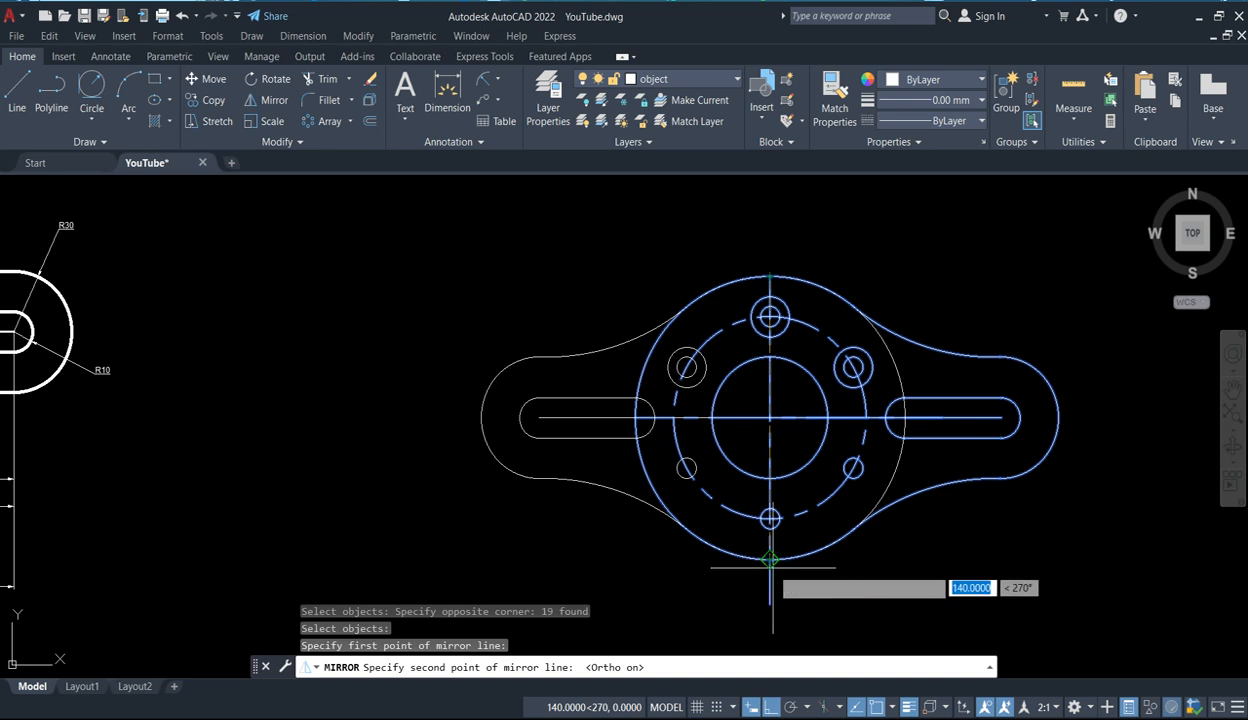
click(769, 558)
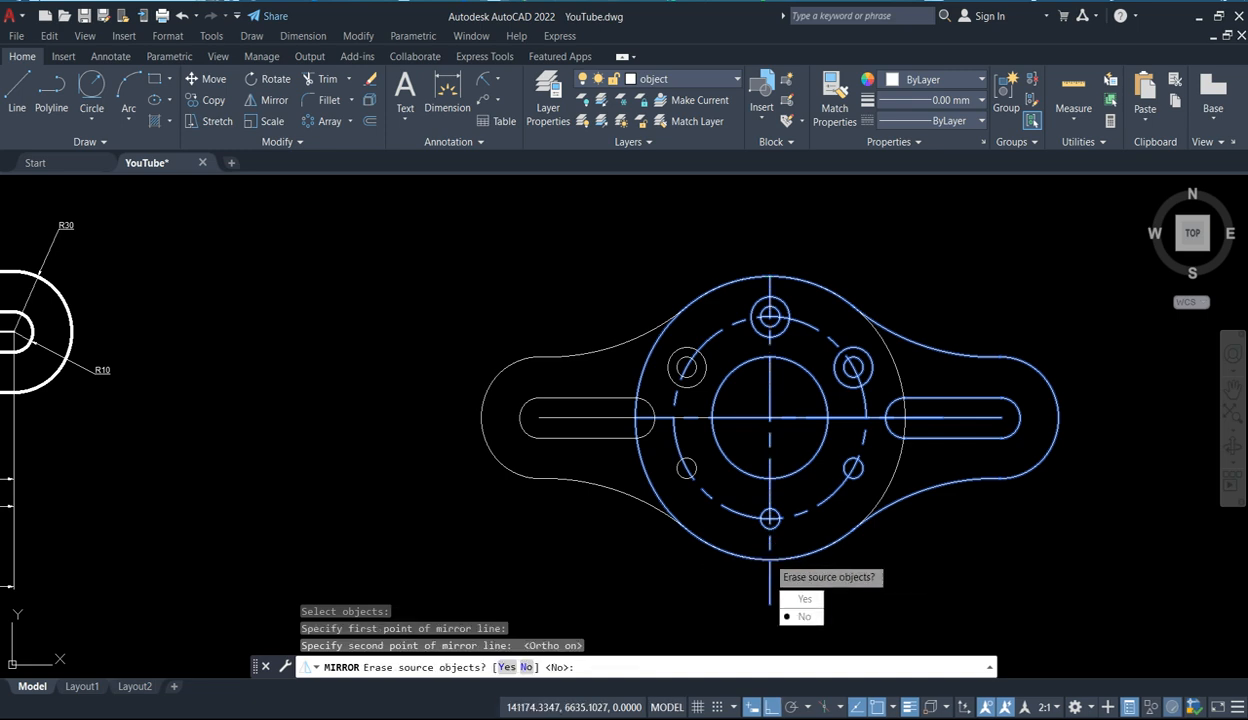
key(Return)
Trim away the large circle's inner arcs crossing both slotted ends, leaving one continuous outer outline.
scroll(836, 515, up, 4)
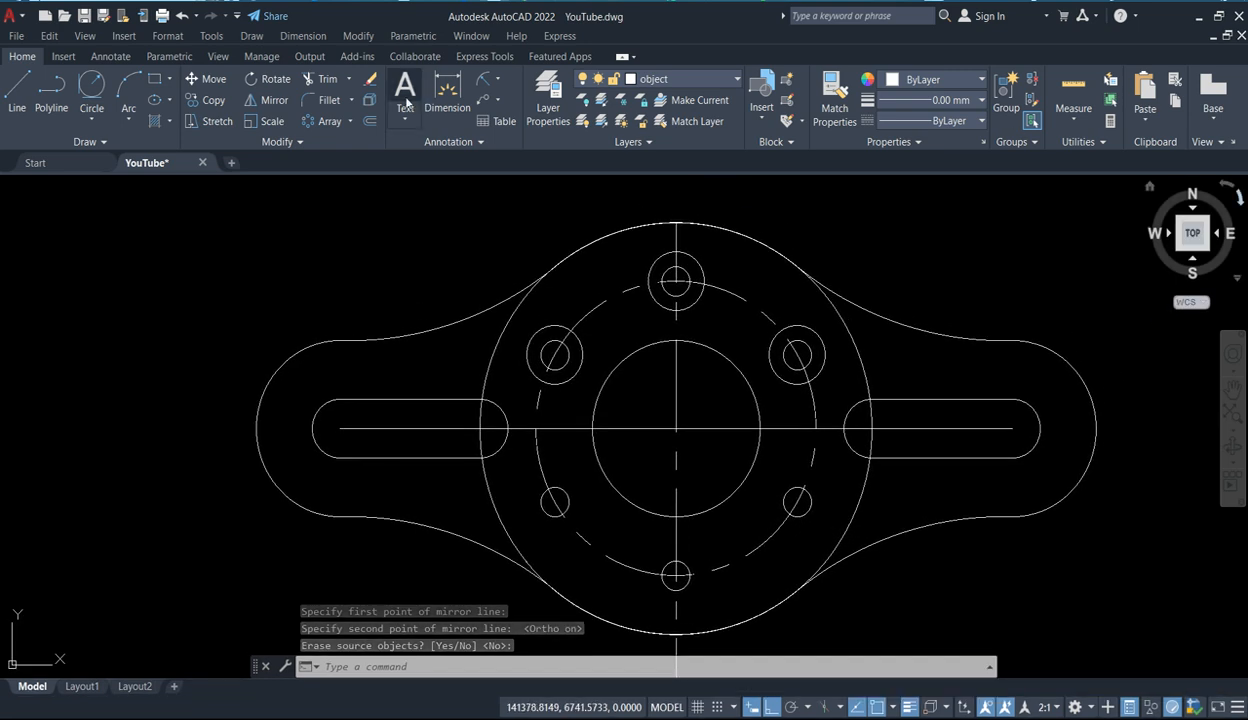
click(328, 80)
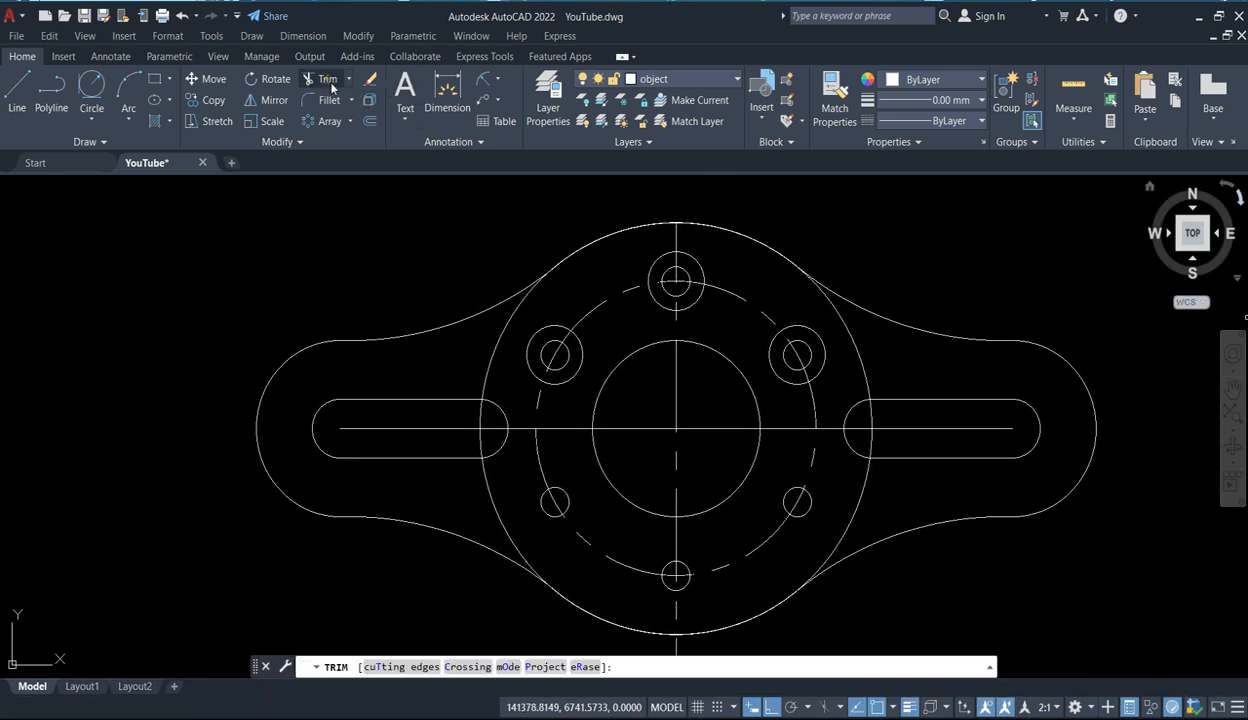
click(853, 342)
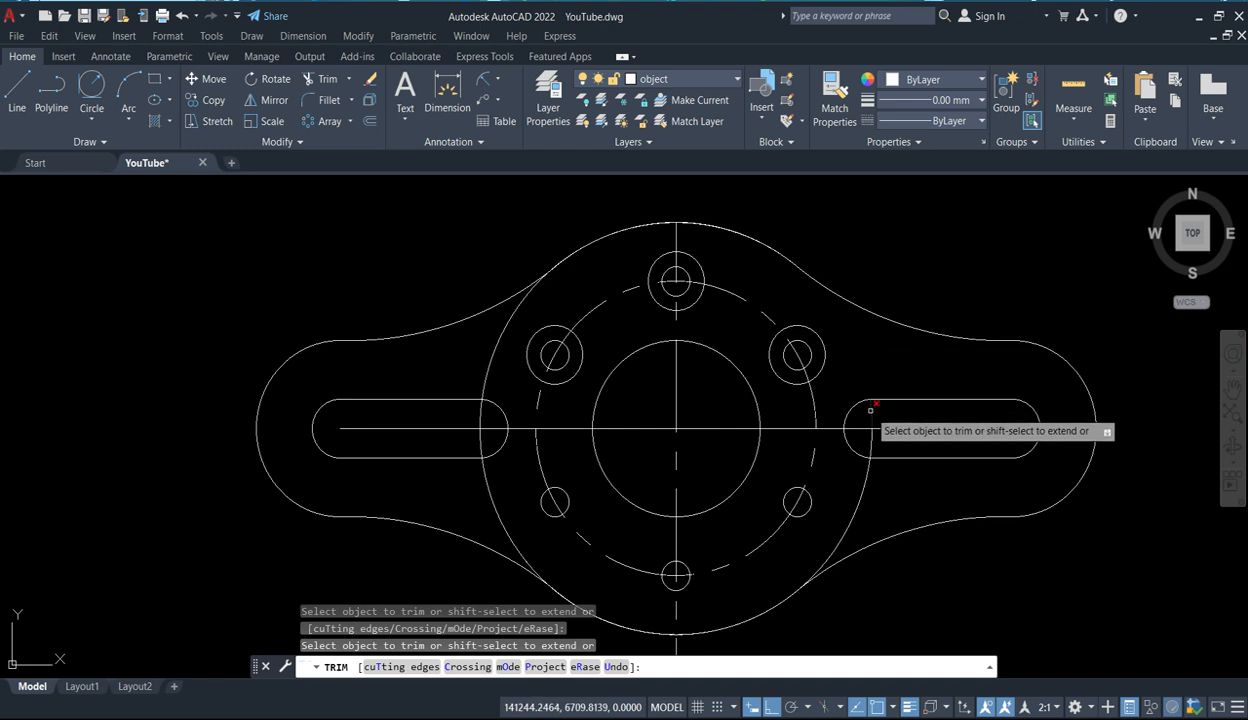
click(863, 484)
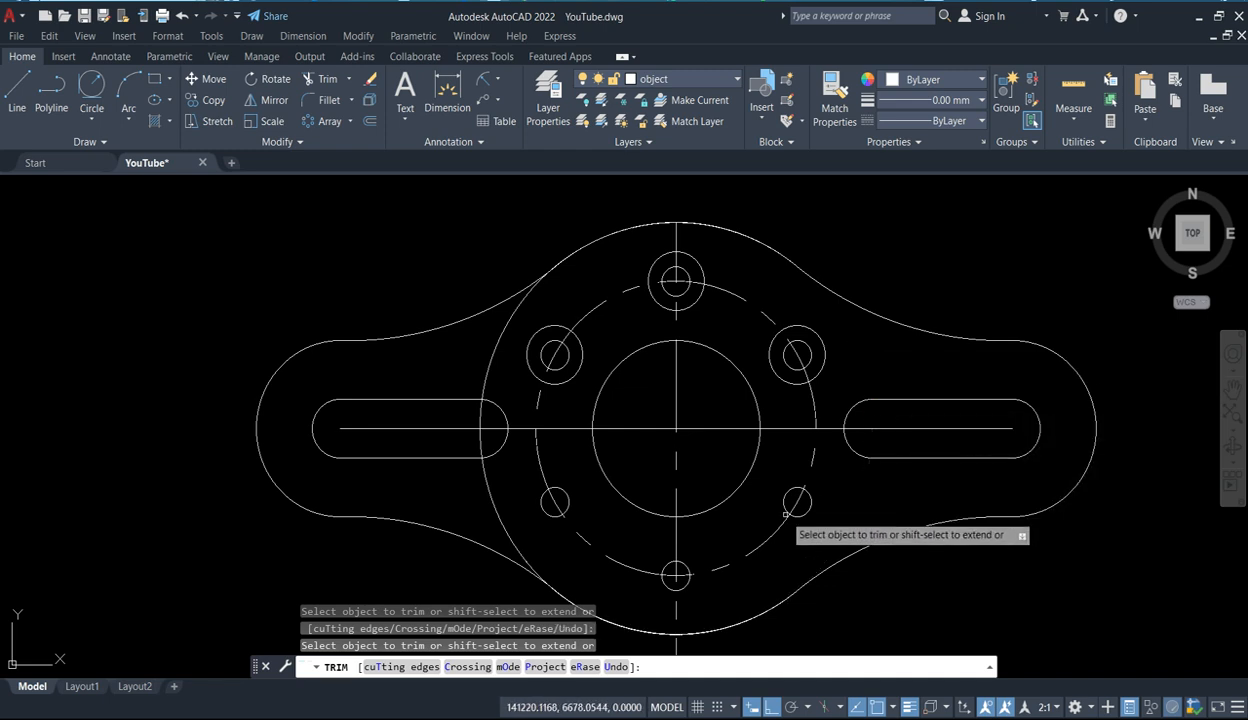
click(503, 525)
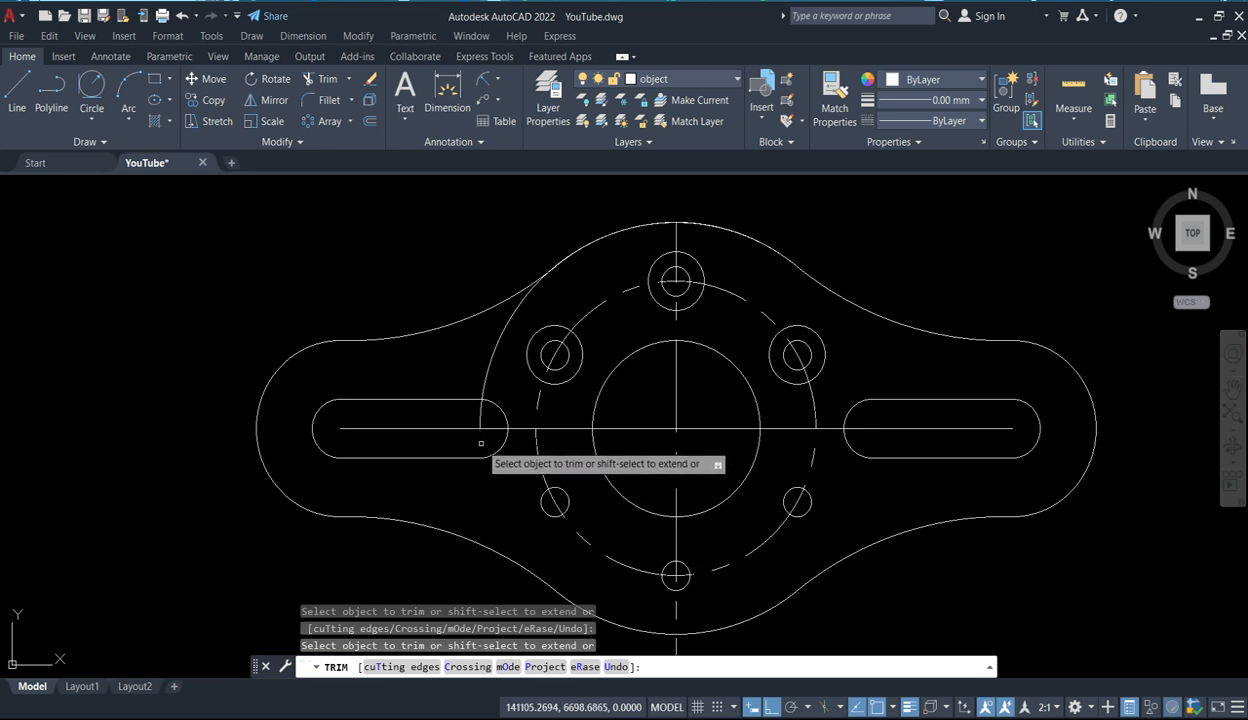
click(479, 419)
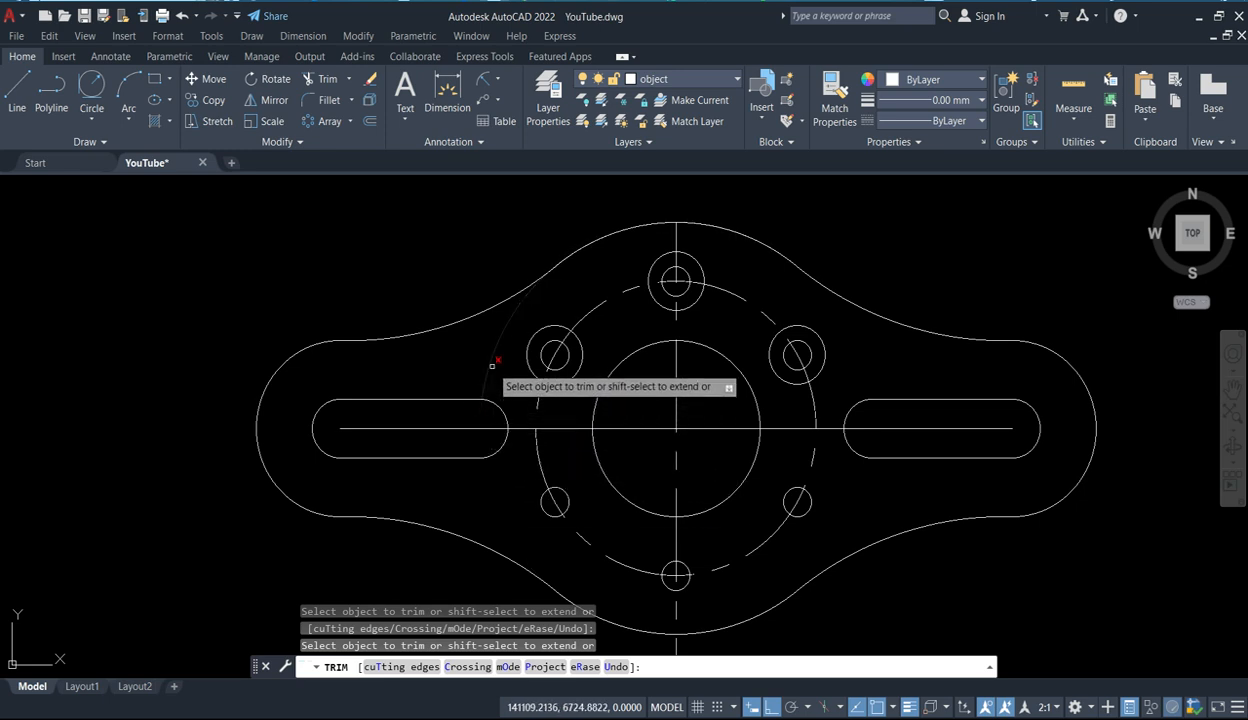
scroll(488, 372, down, 1)
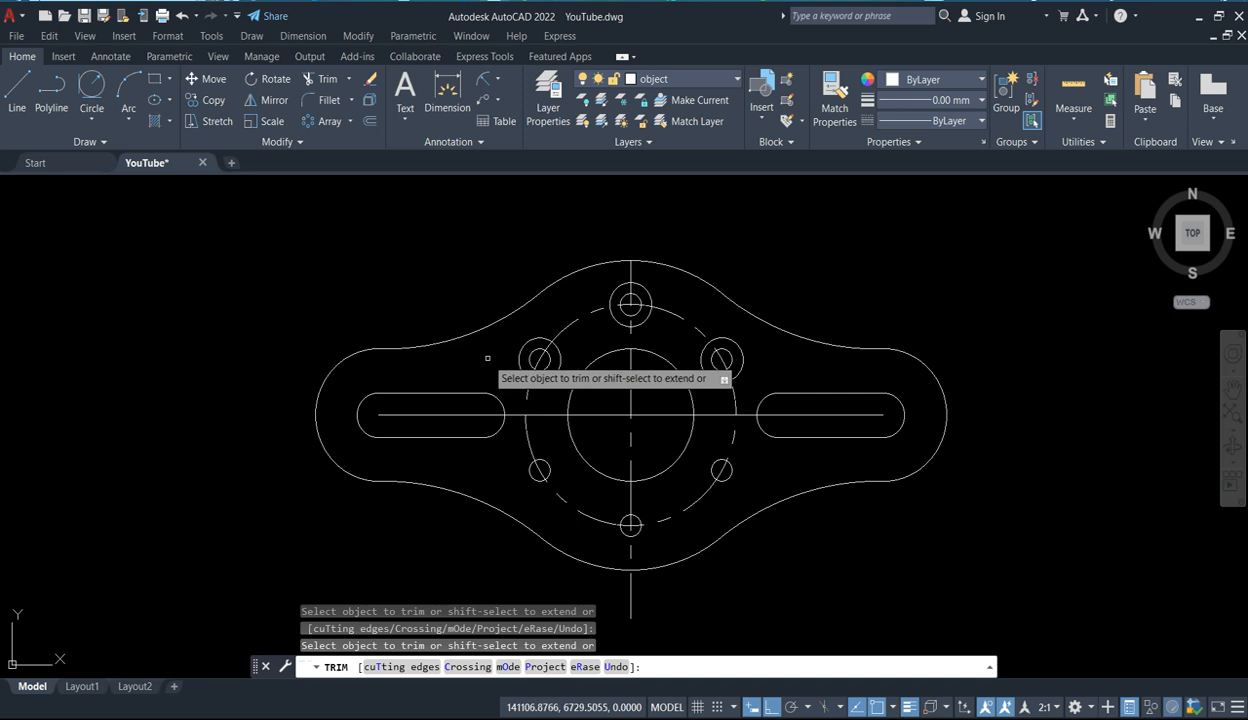
key(Escape)
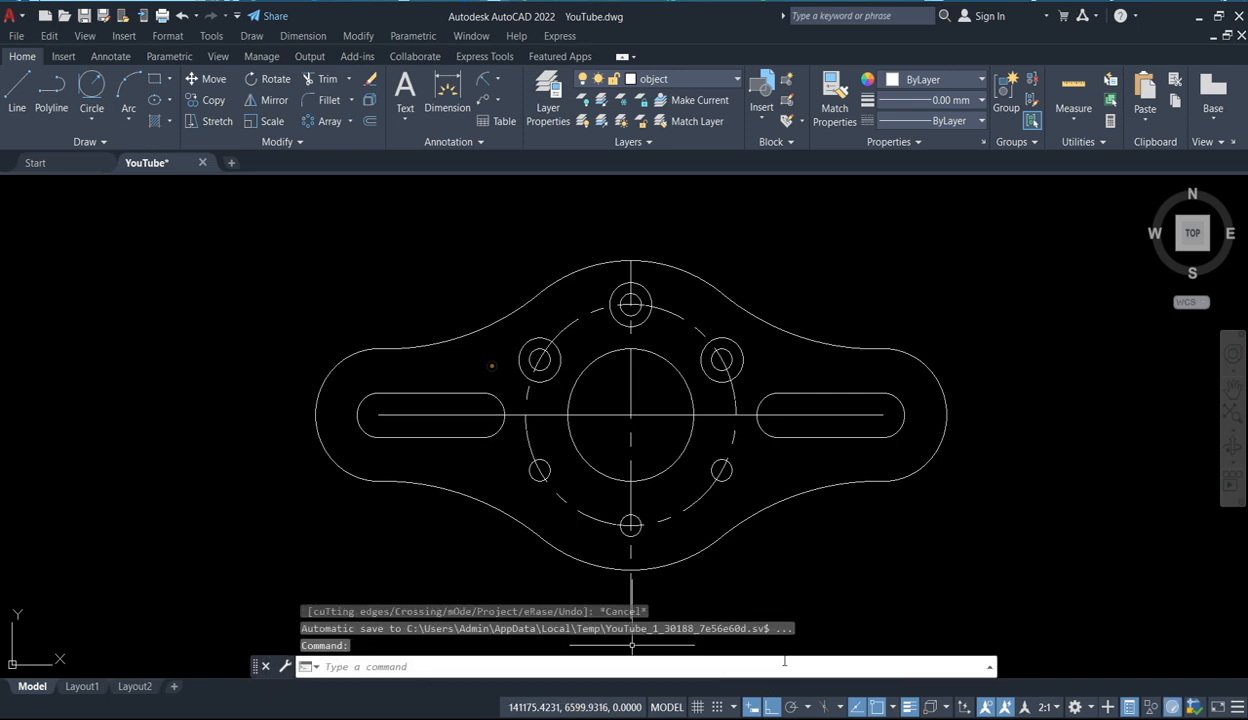
Set the lineweight of the outline's upper-right concave arc to 0.30 mm.
middle_drag(797, 584, 817, 555)
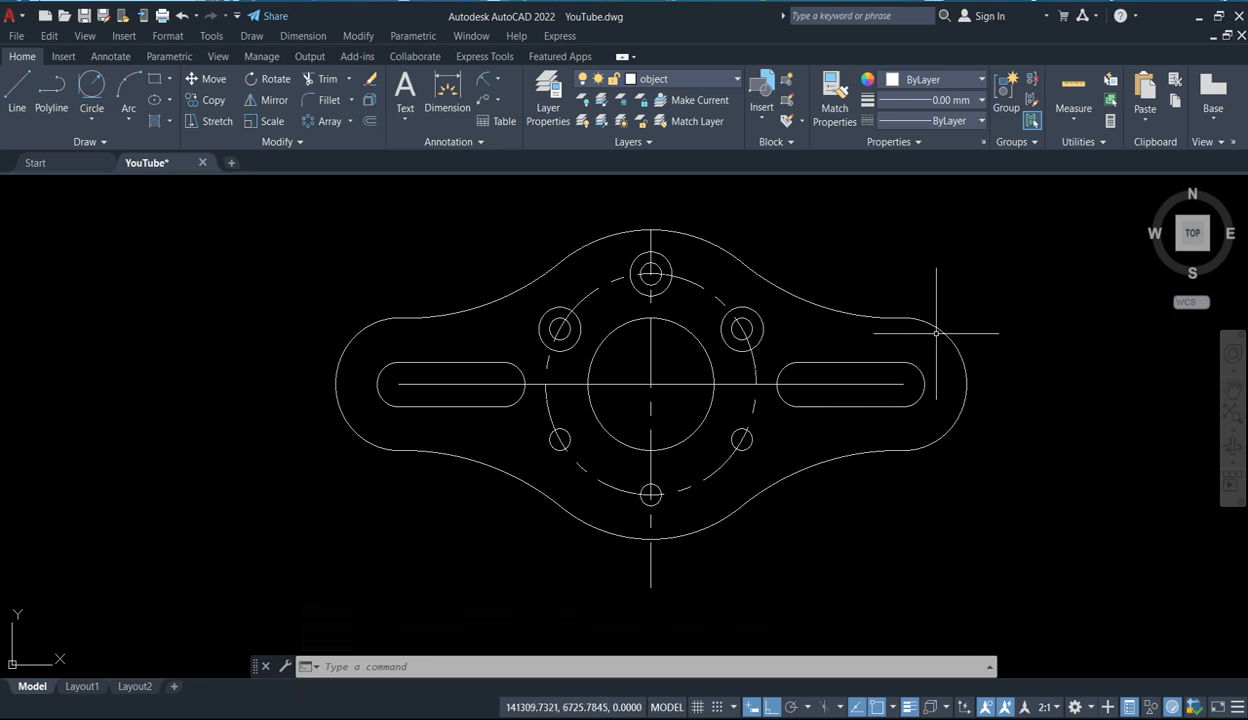
click(848, 312)
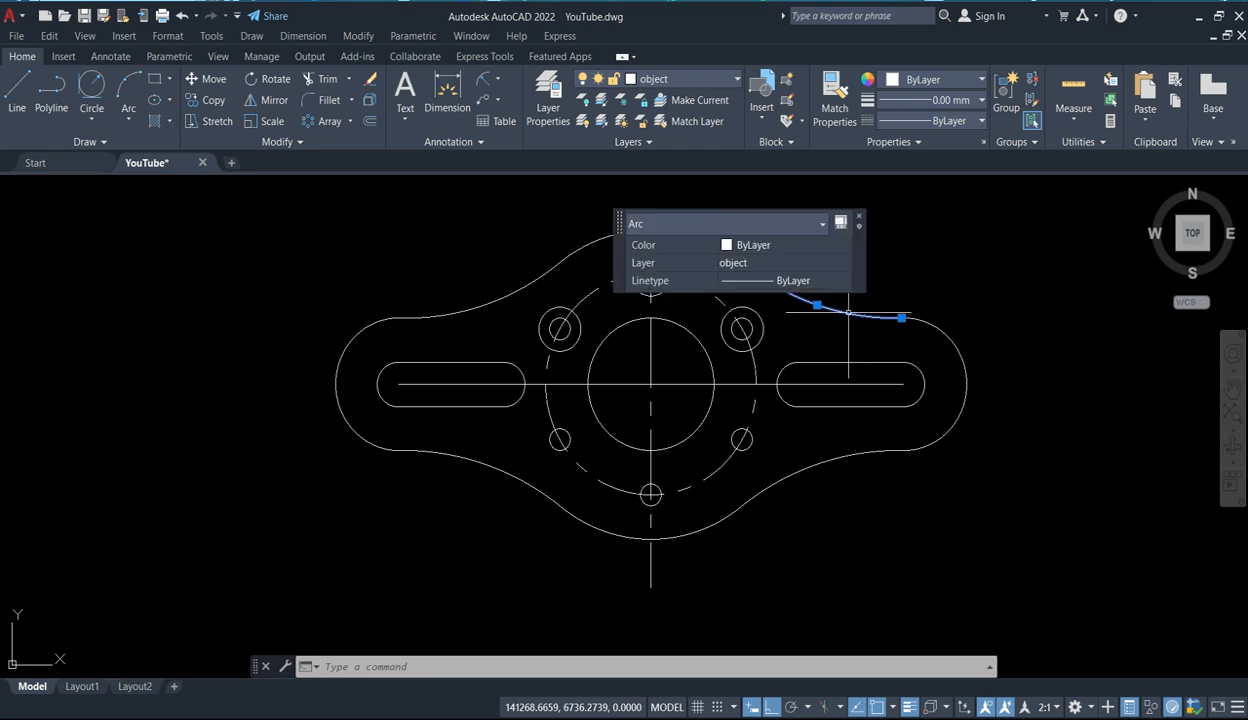
click(966, 102)
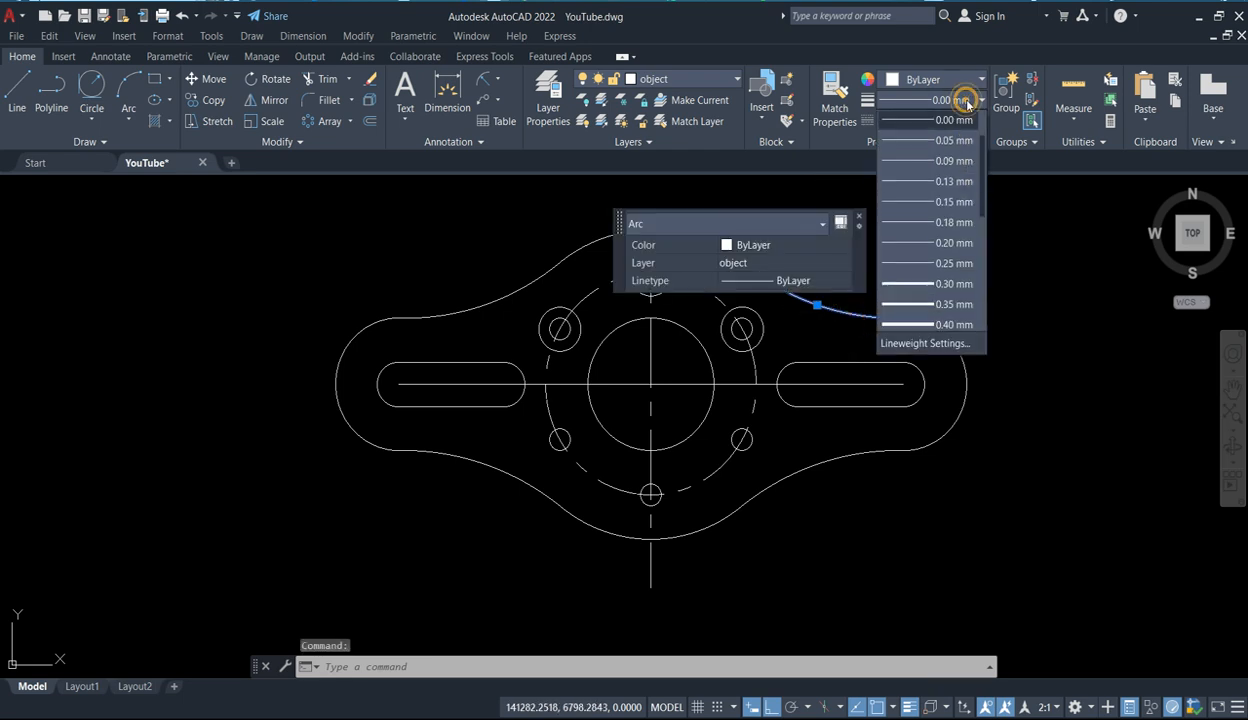
click(937, 283)
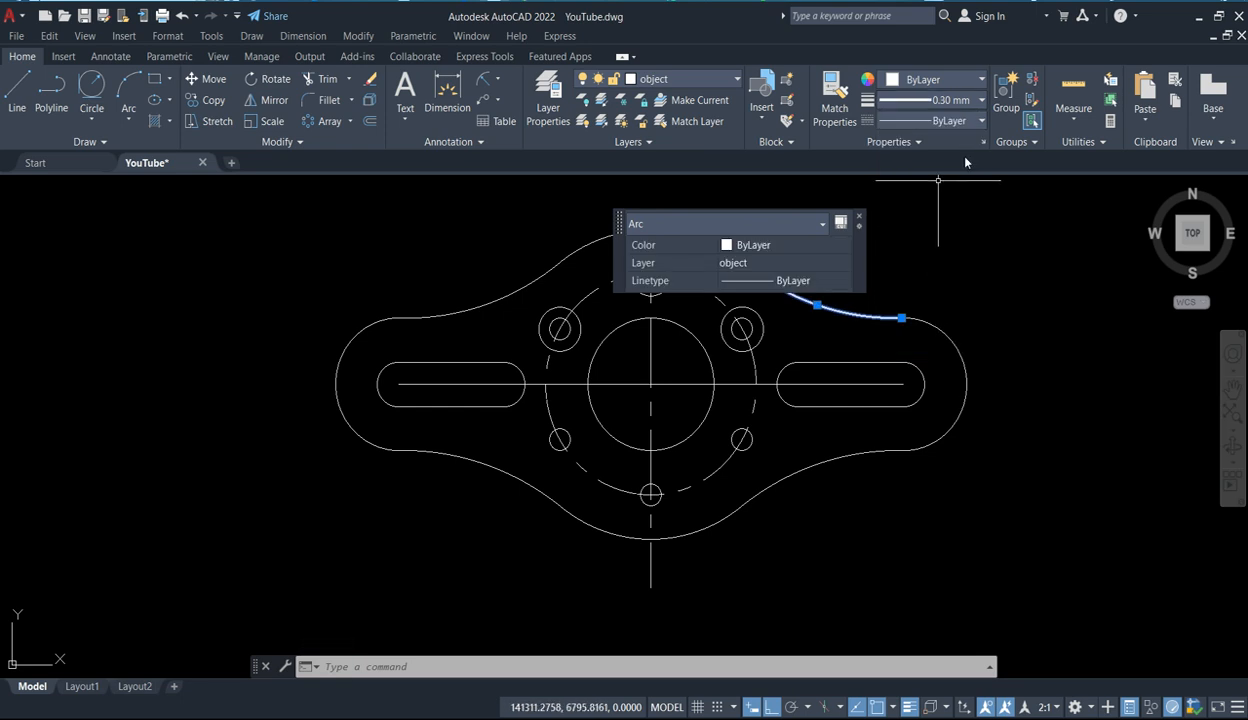
click(858, 214)
Match the properties of the upper-right concave arc onto all the remaining arcs of the outer outline.
click(834, 95)
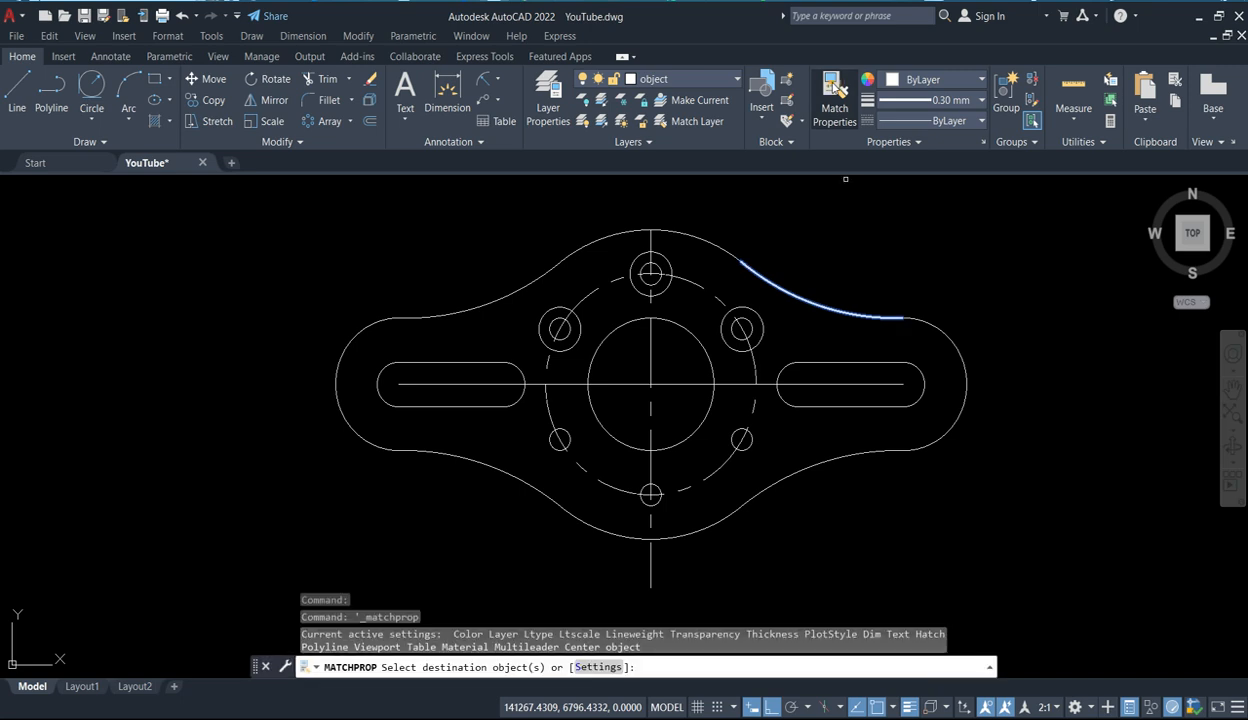
click(880, 447)
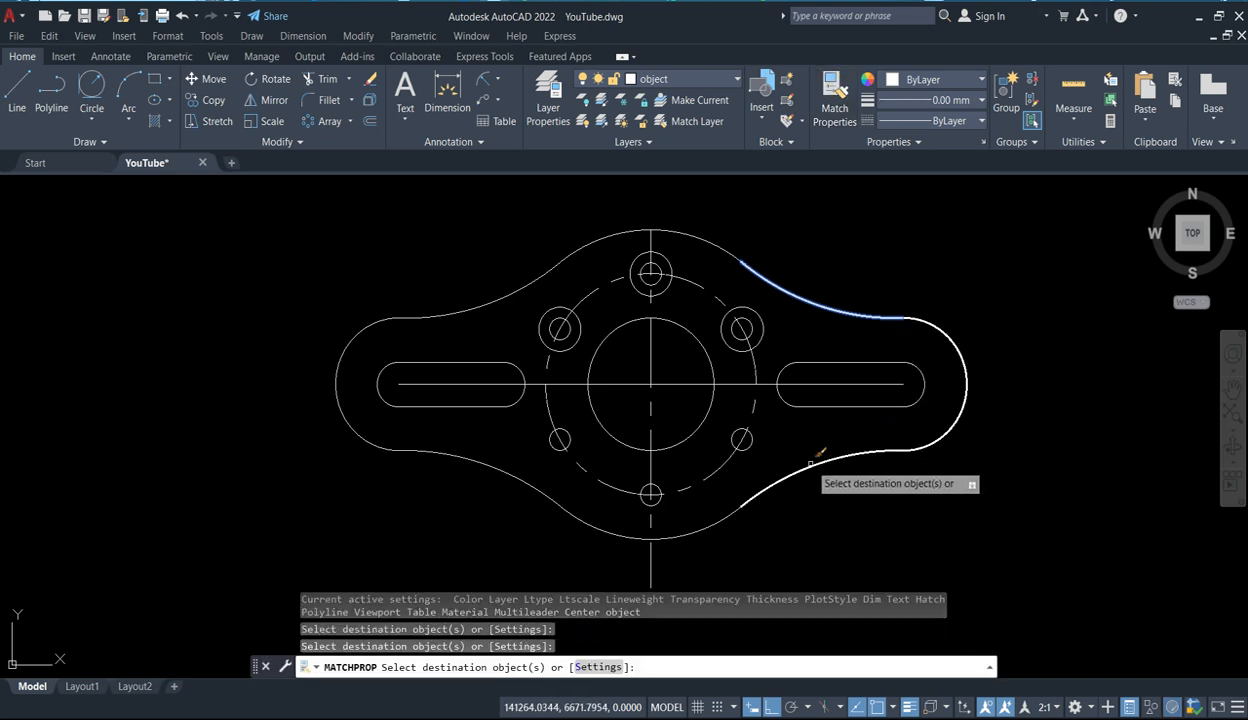
click(700, 516)
click(532, 487)
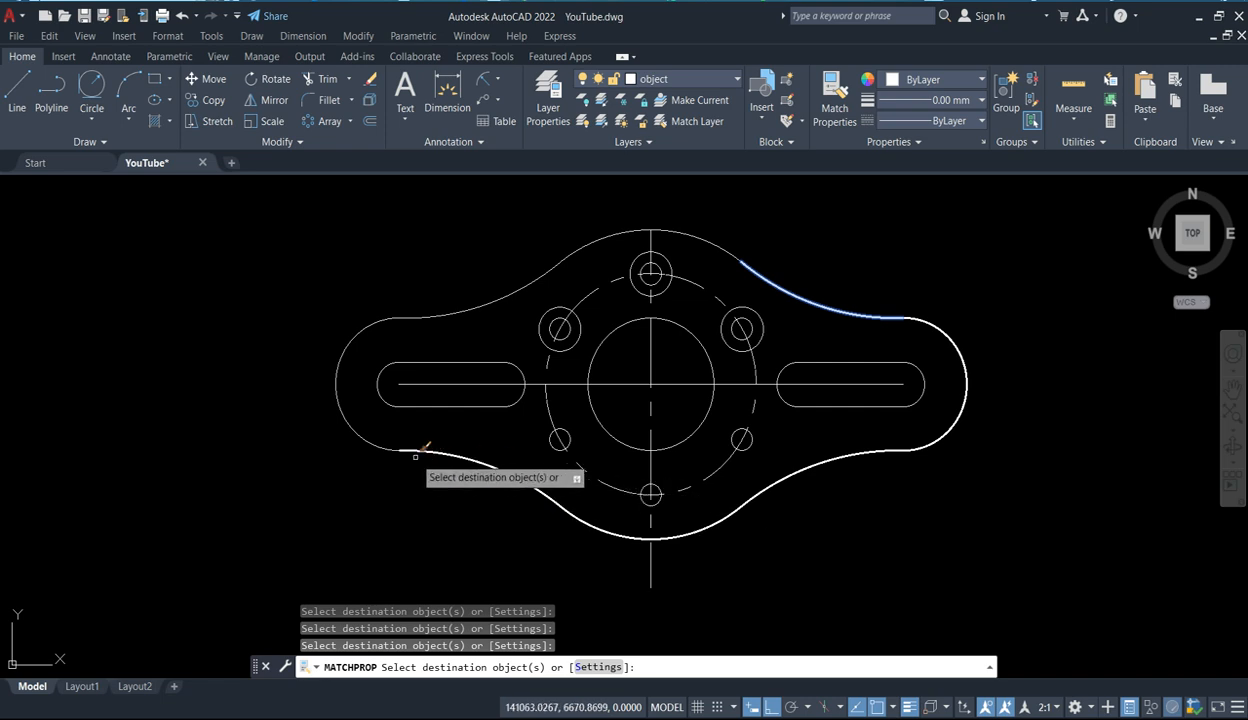
click(388, 446)
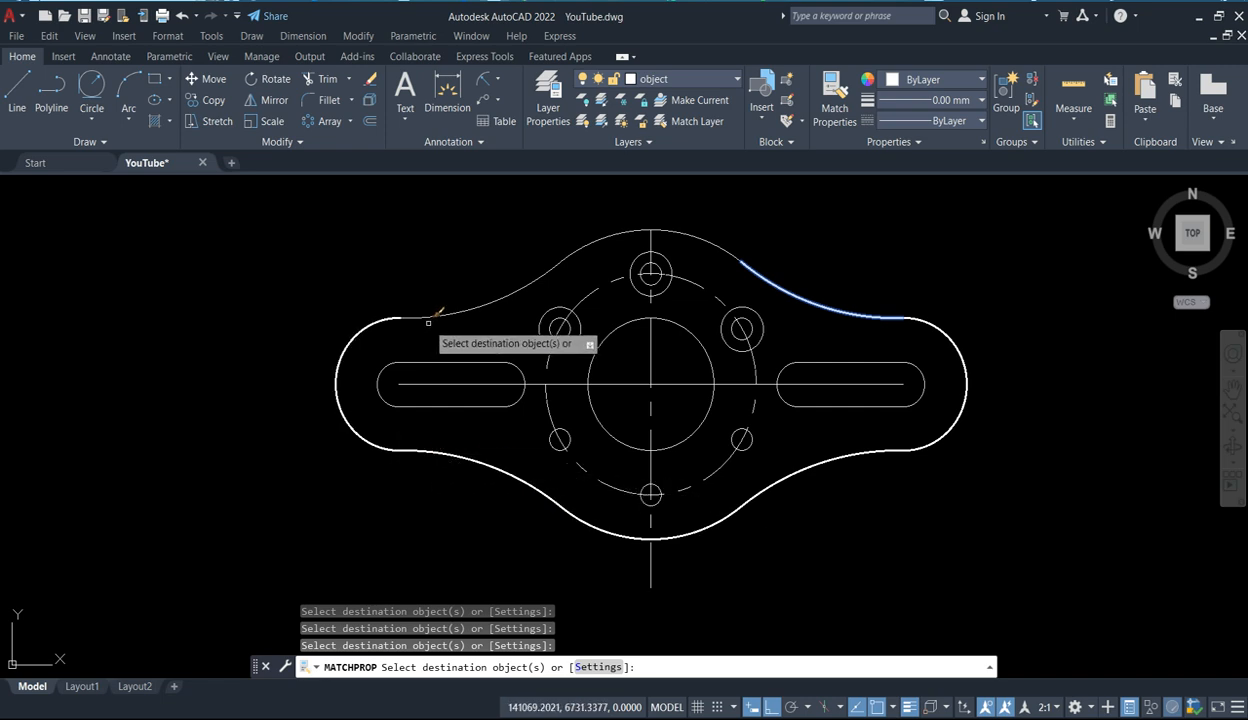
click(433, 317)
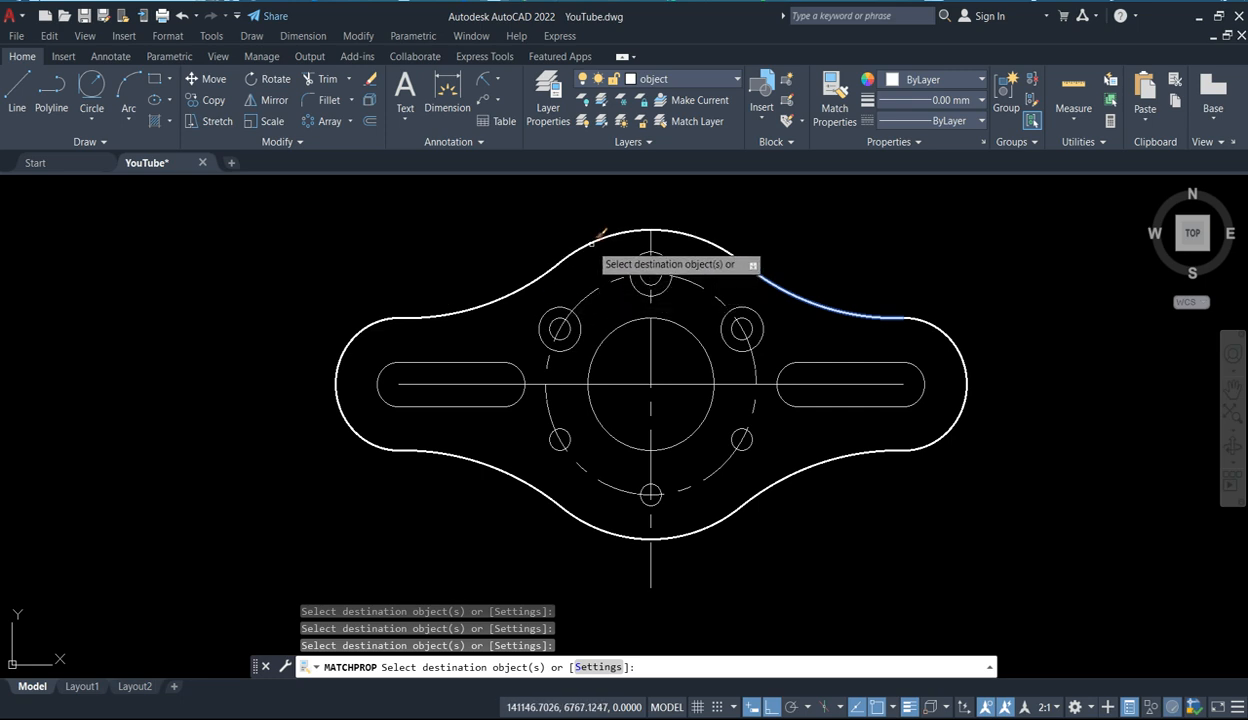
click(596, 236)
Apply the same matched properties to the lines and end arcs of the left and right slots, leaving out the centre line.
click(492, 362)
click(521, 380)
click(492, 404)
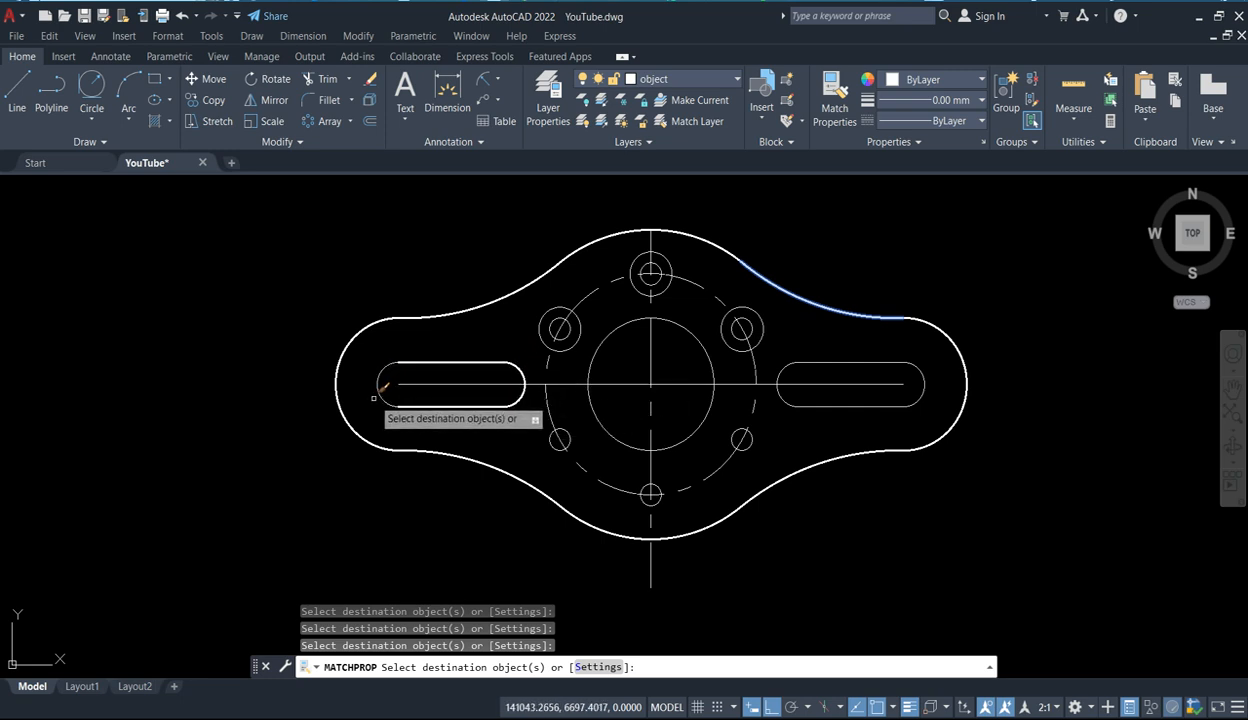
click(388, 384)
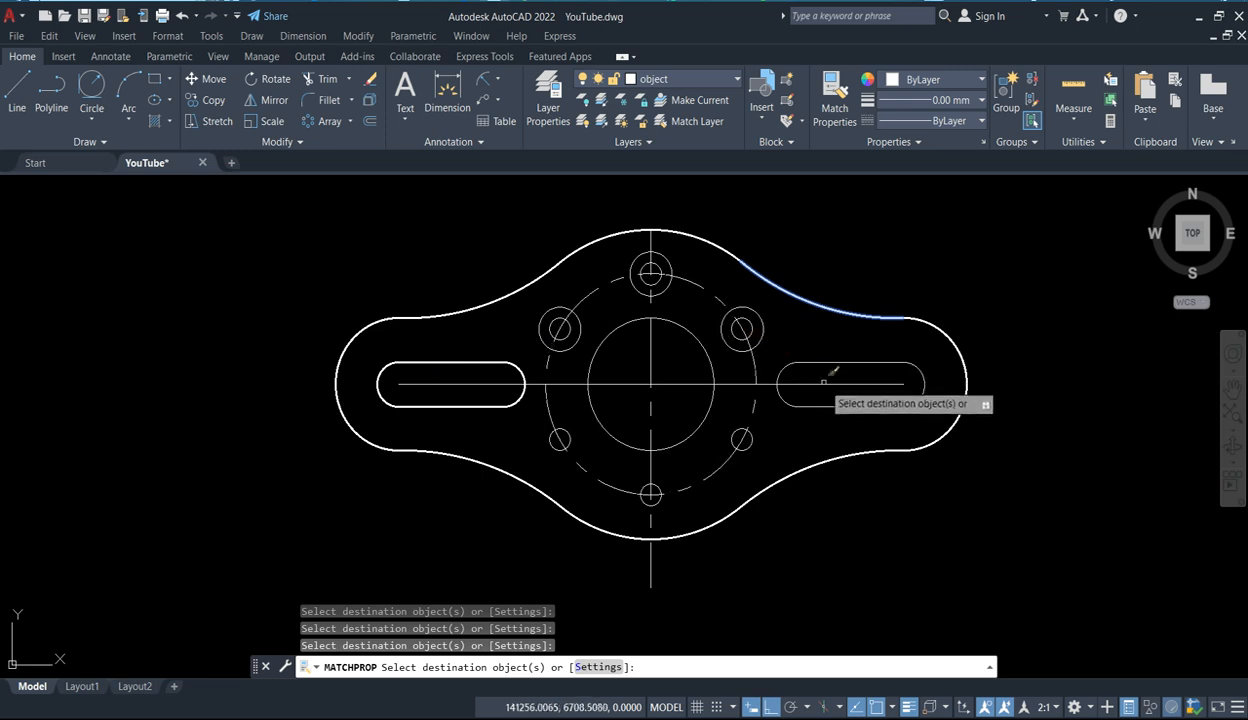
click(927, 420)
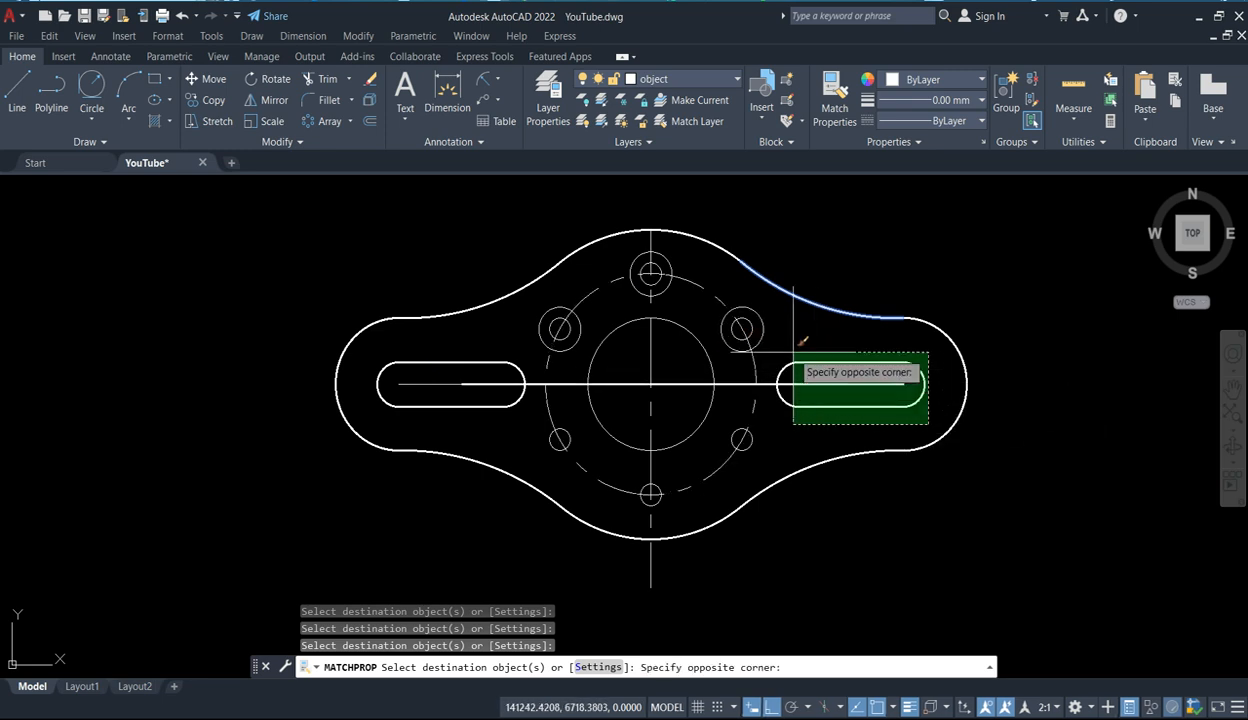
click(829, 401)
click(786, 387)
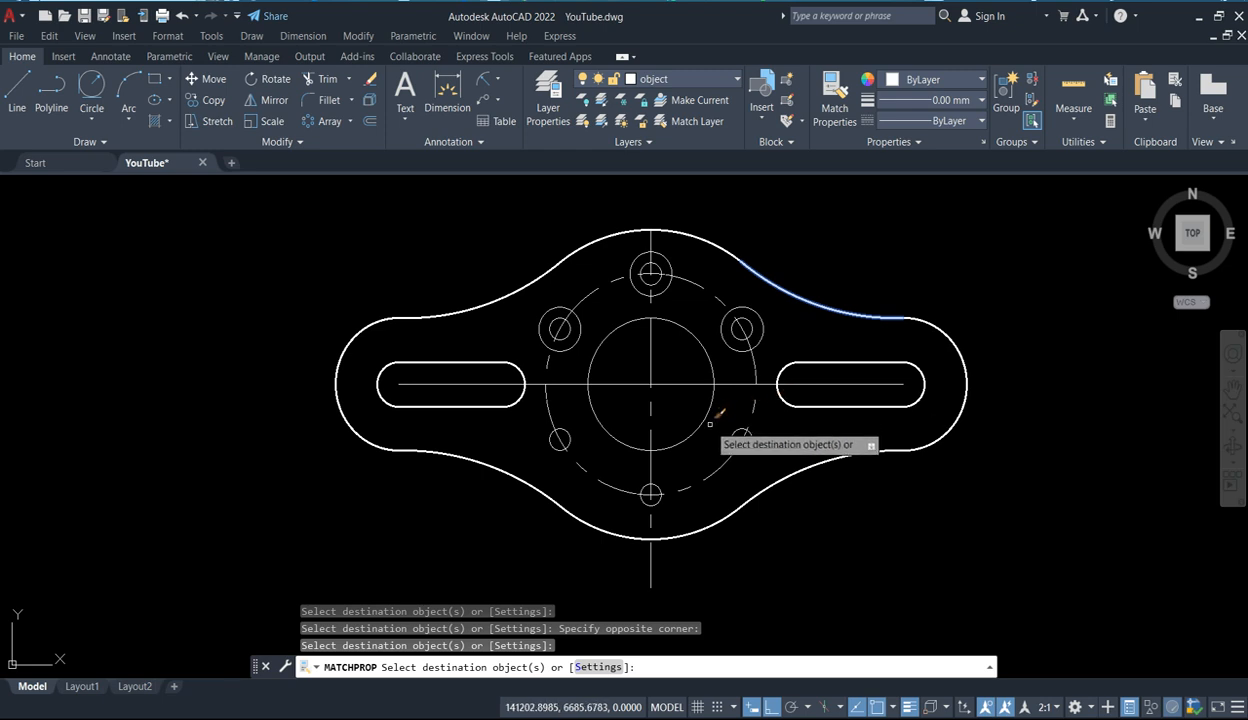
Add a radius dimension to the outline's large upper arc, placing its text outside the plate at the upper right.
key(Escape)
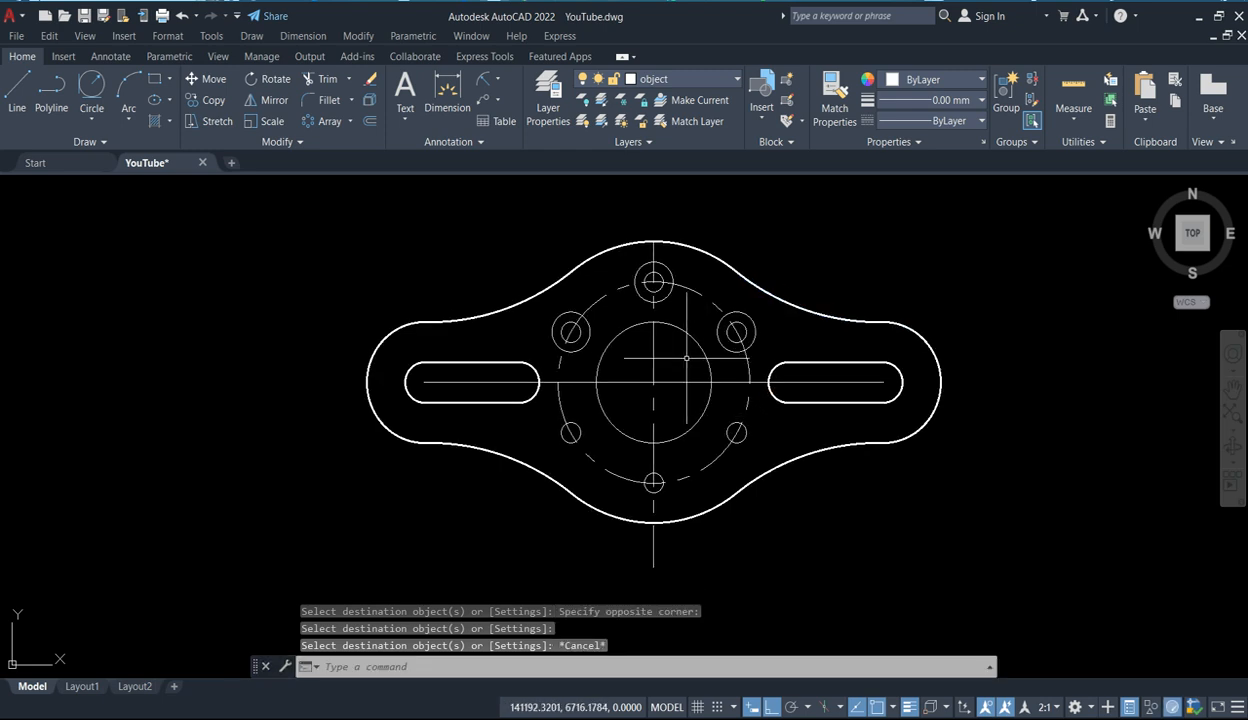
middle_drag(686, 358, 596, 398)
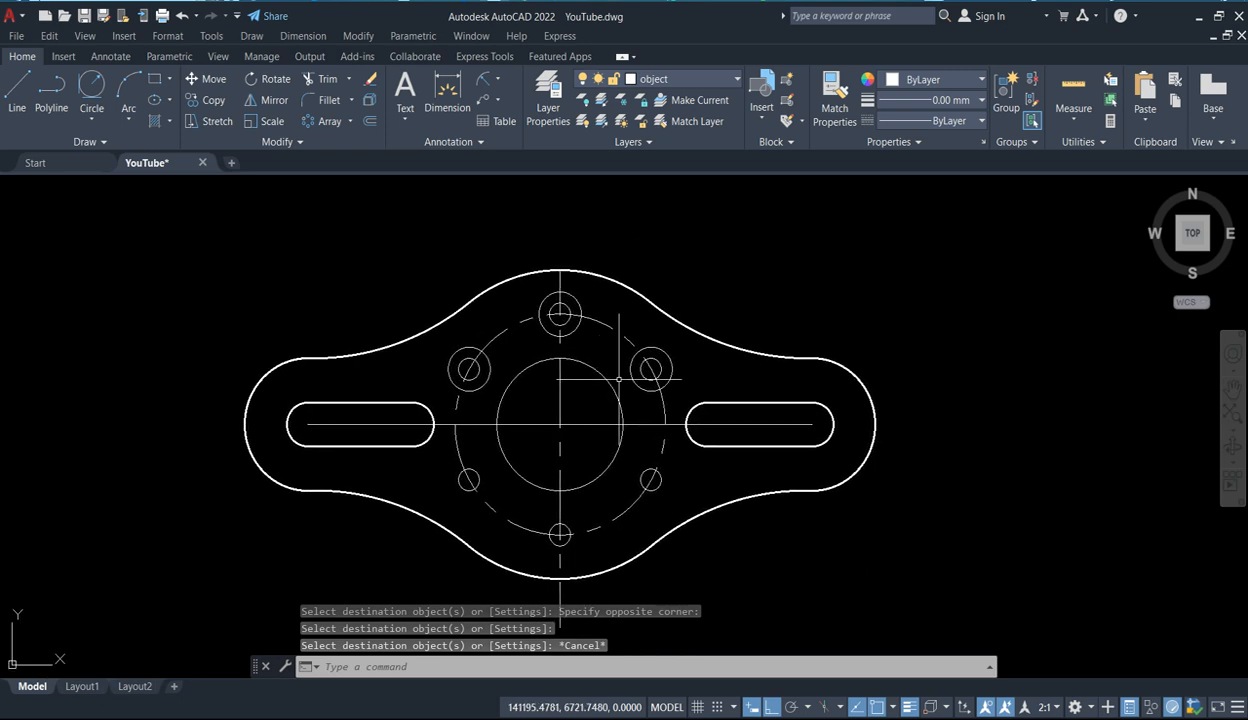
click(480, 78)
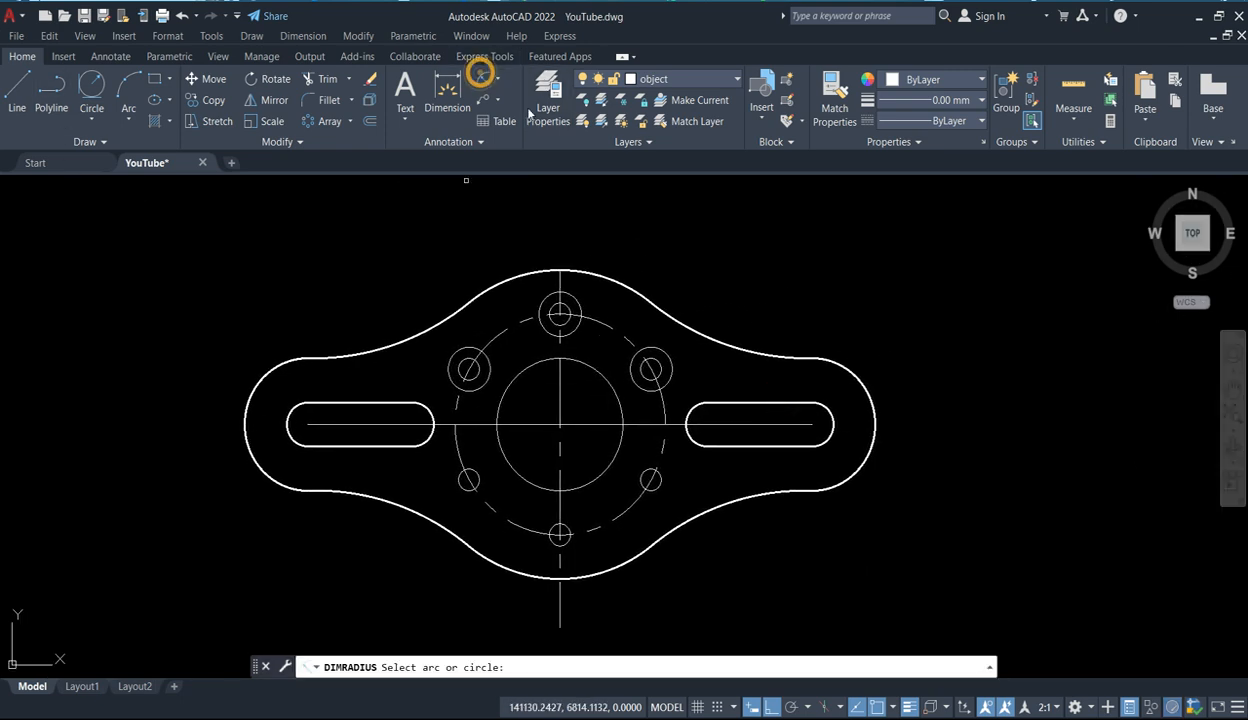
click(624, 283)
click(662, 248)
scroll(692, 276, up, 1)
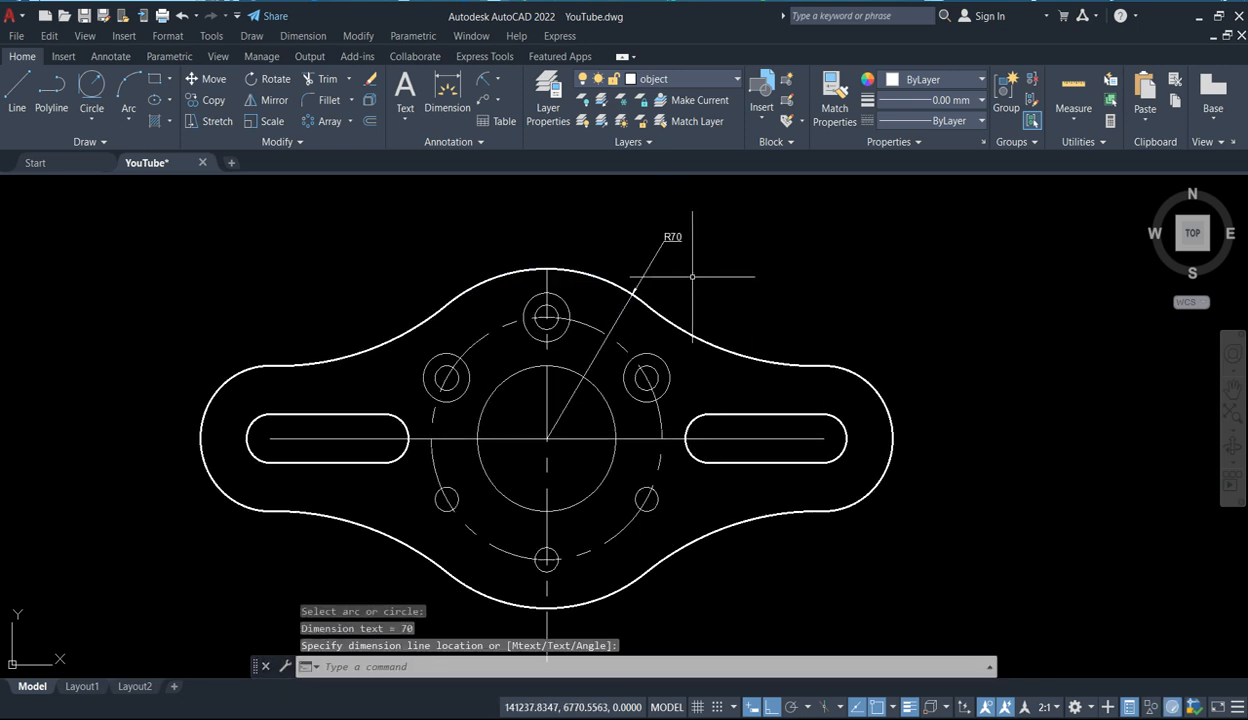
scroll(692, 276, up, 1)
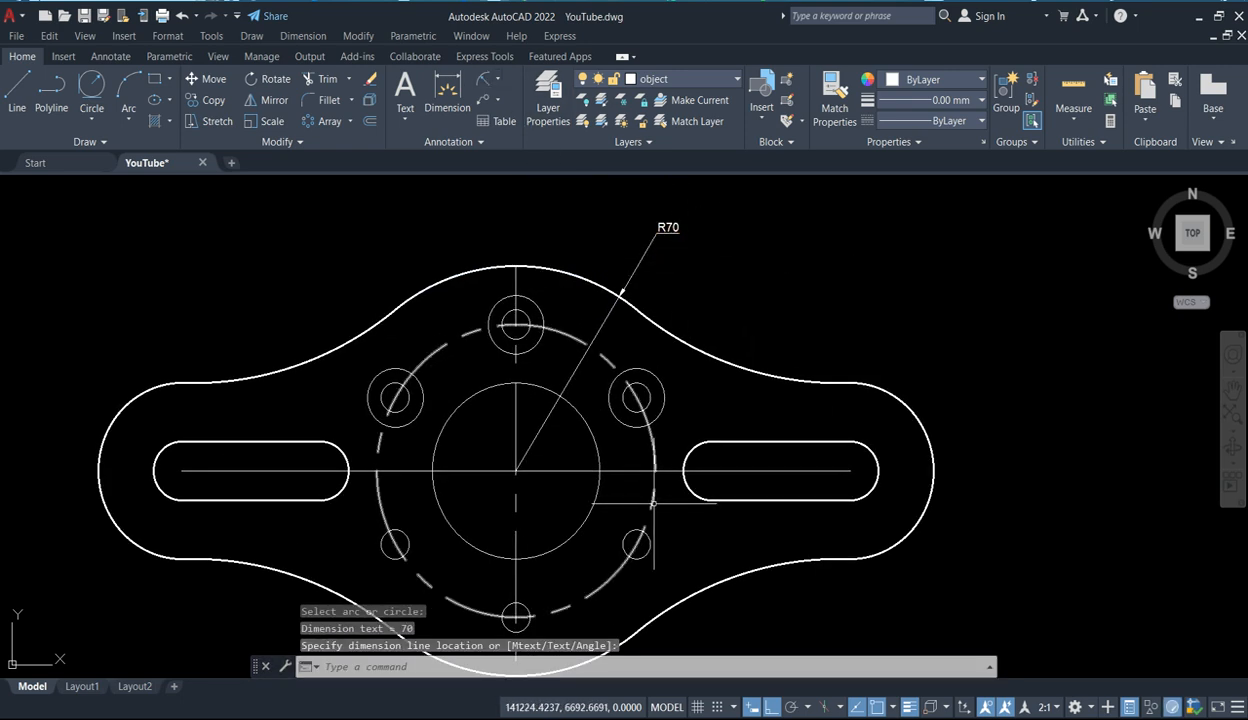
Add radius dimensions to the plate's right outer end arc and the right slot's outer end arc, with both texts outside the outline.
key(Return)
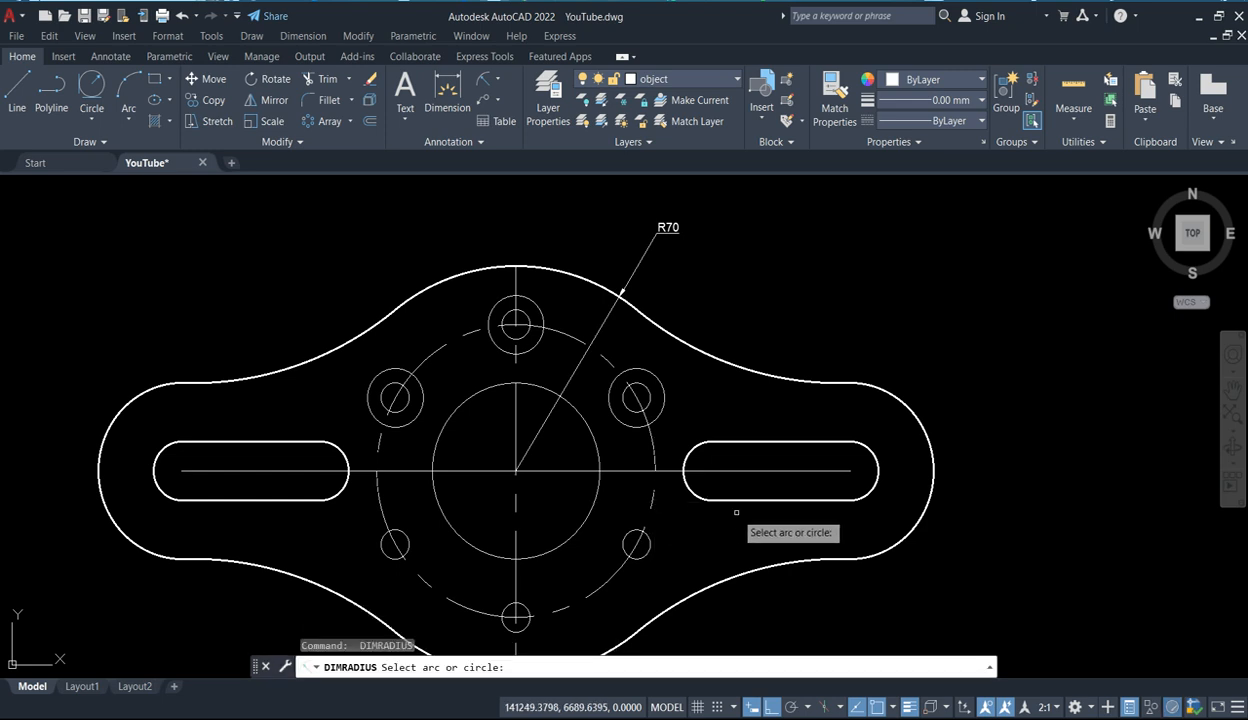
click(931, 489)
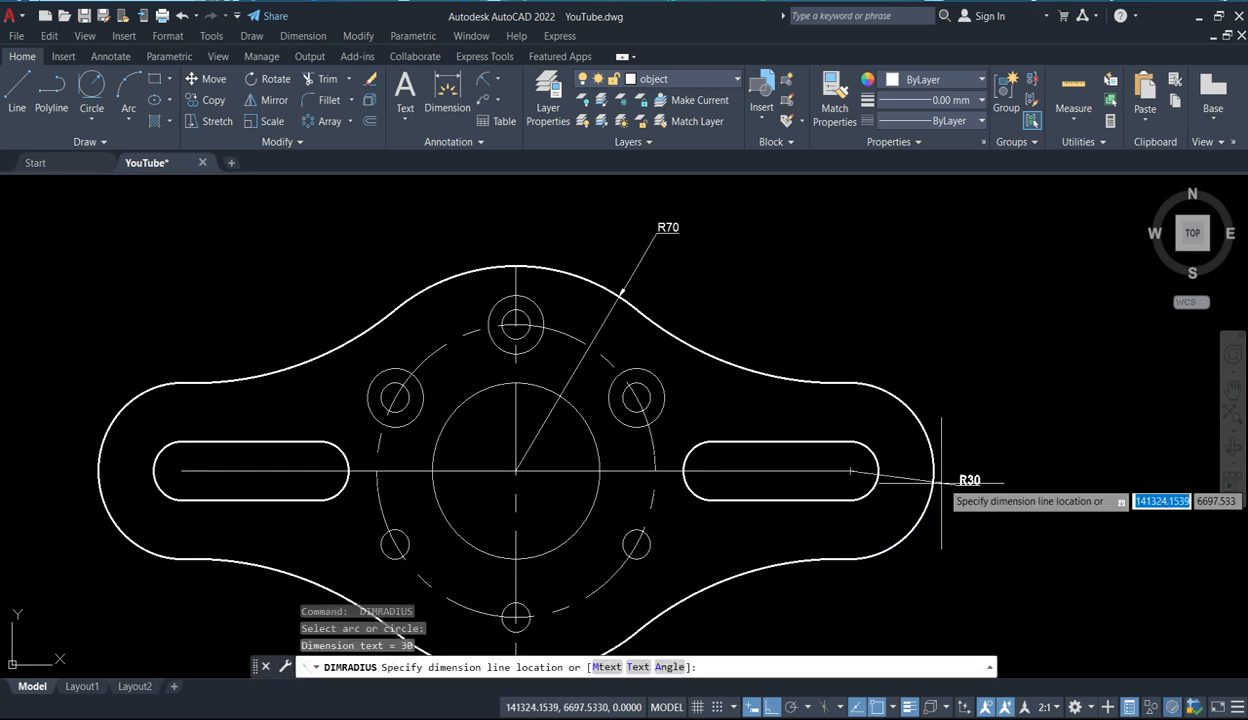
click(852, 477)
key(Return)
click(866, 465)
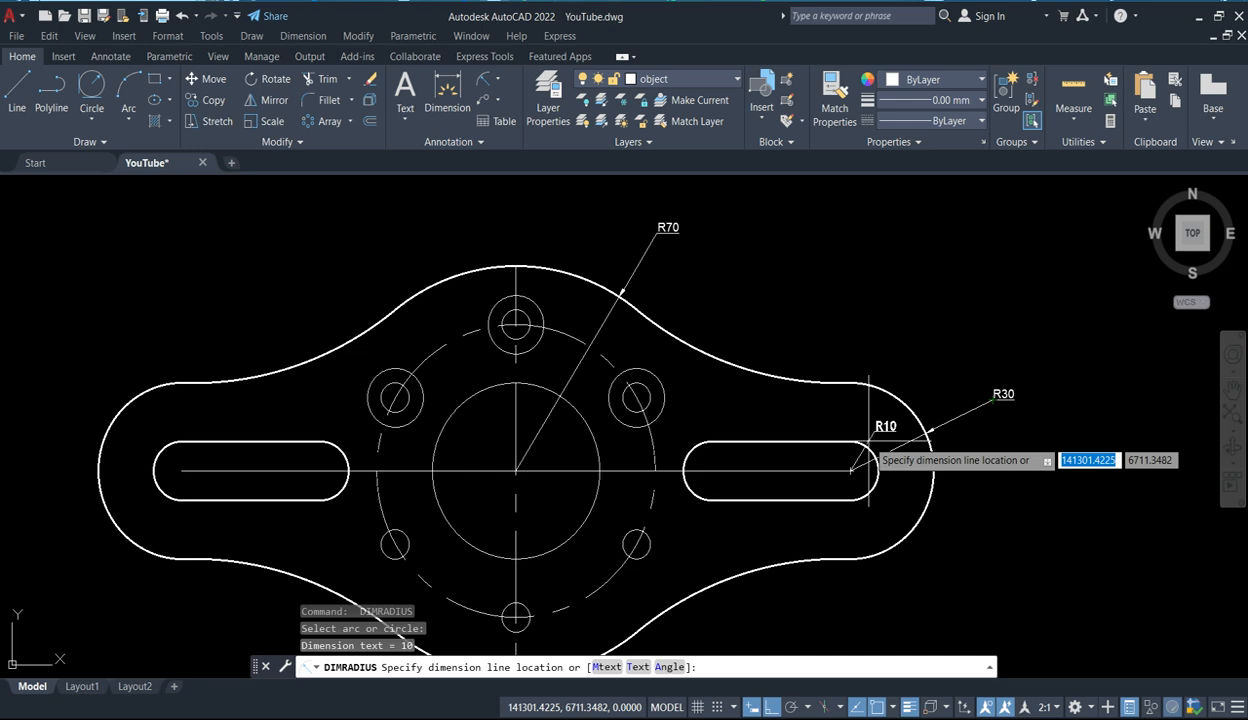
click(878, 304)
scroll(772, 580, down, 1)
middle_drag(774, 579, 888, 454)
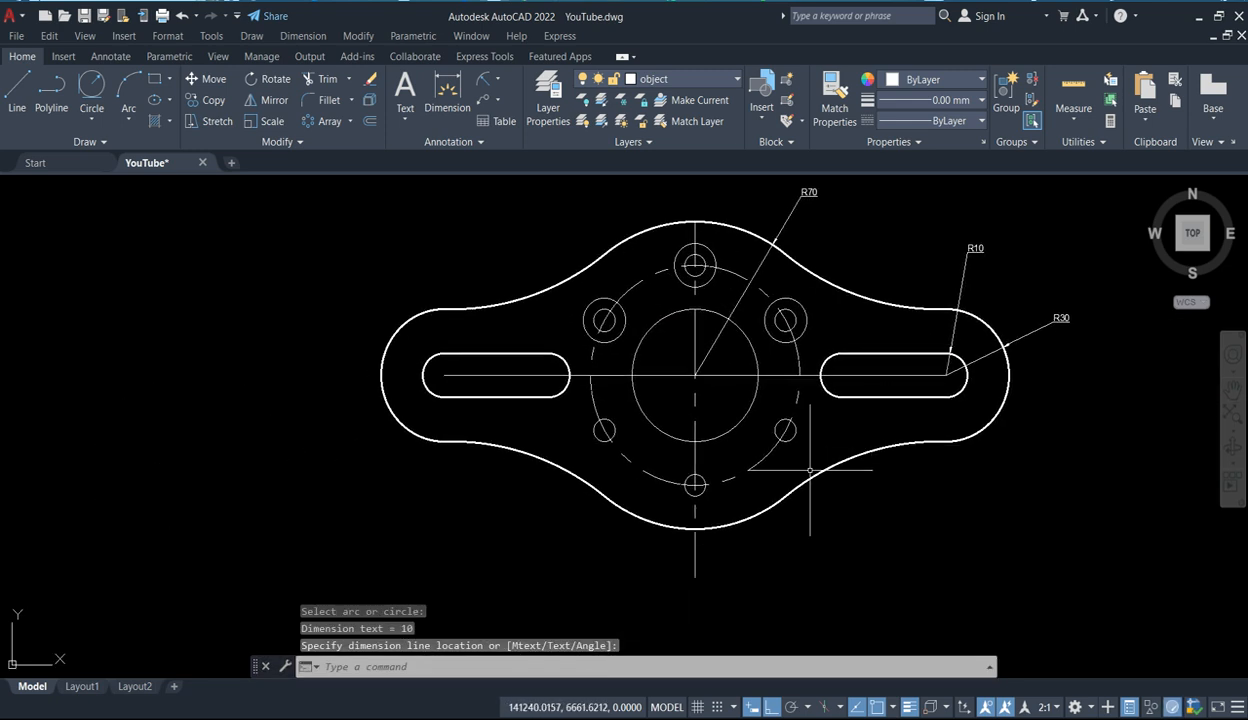
Add radius dimensions to the dashed bolt circle and the bottom small hole, placing both texts below the plate's lower-right edge.
key(Return)
click(760, 463)
click(869, 533)
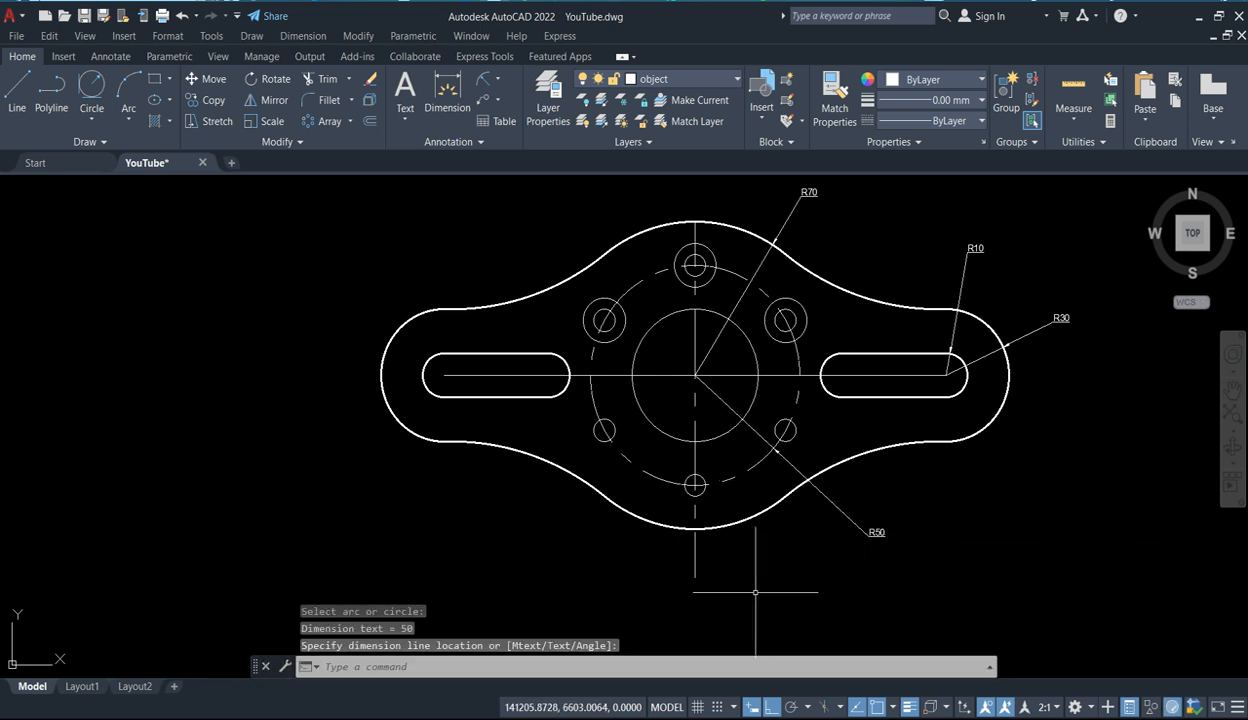
key(Return)
click(690, 490)
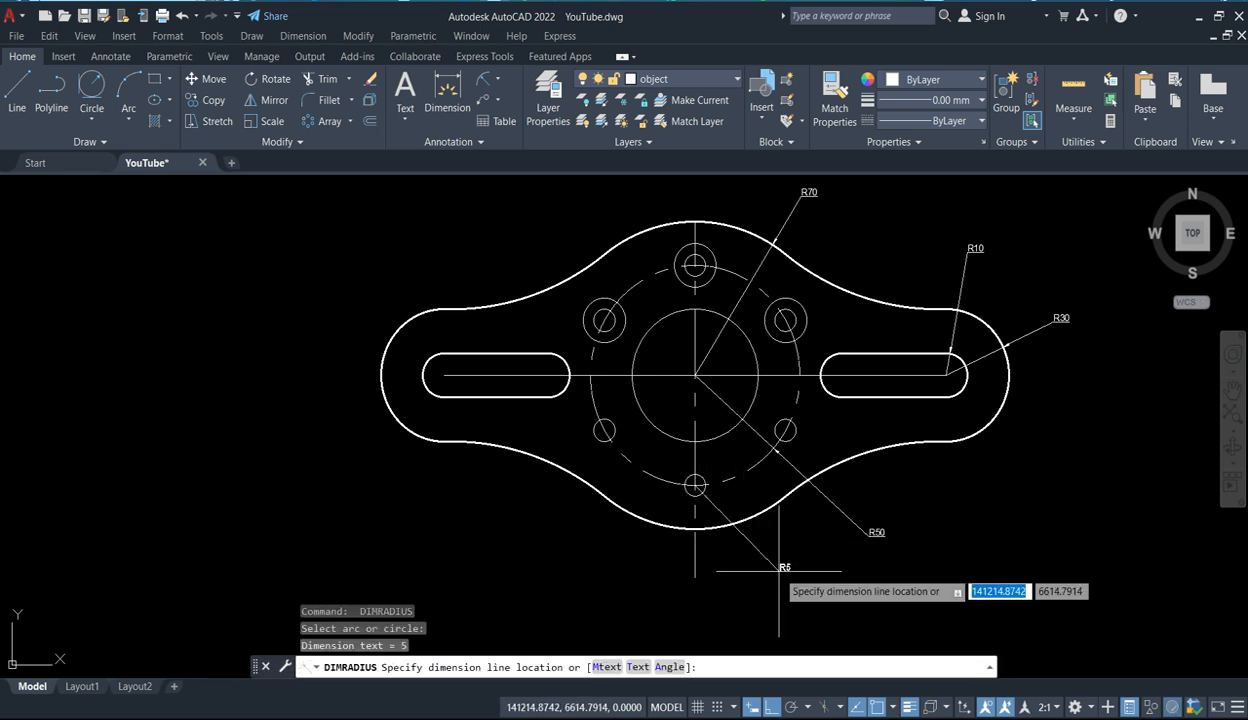
click(747, 586)
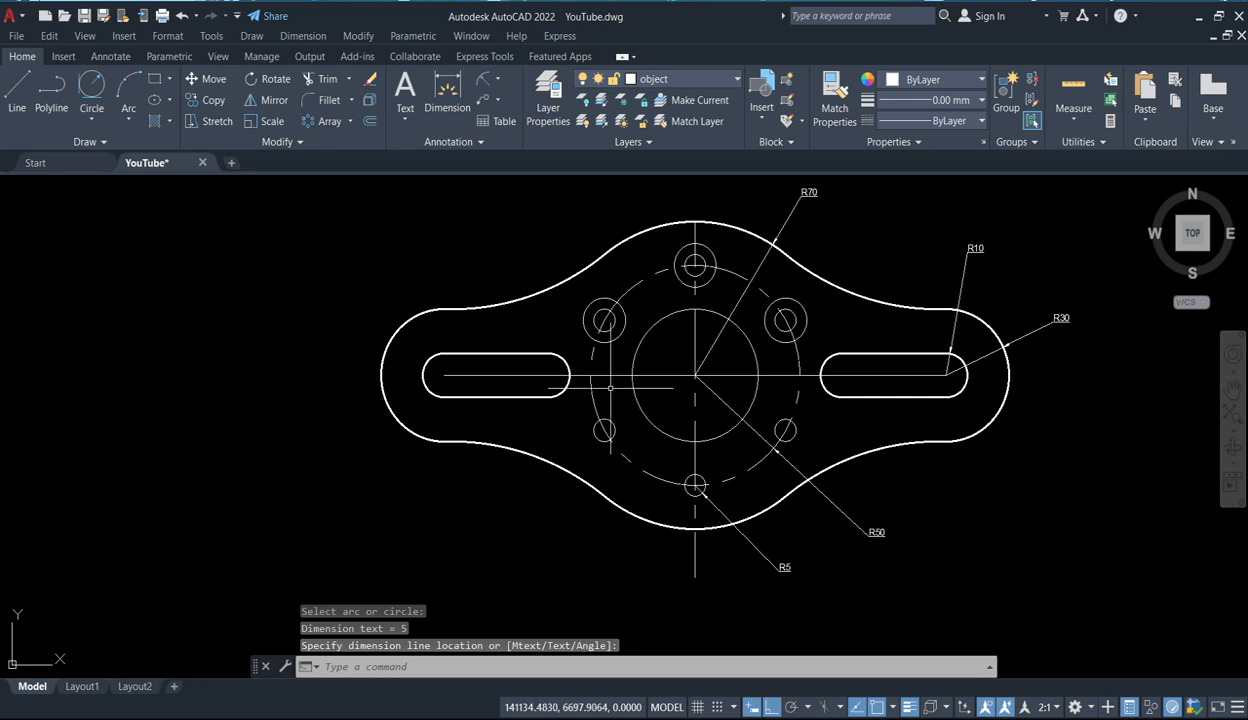
Add a radius dimension to the outer circle of the upper-left hole, placing its text outside the outline.
key(Return)
click(586, 313)
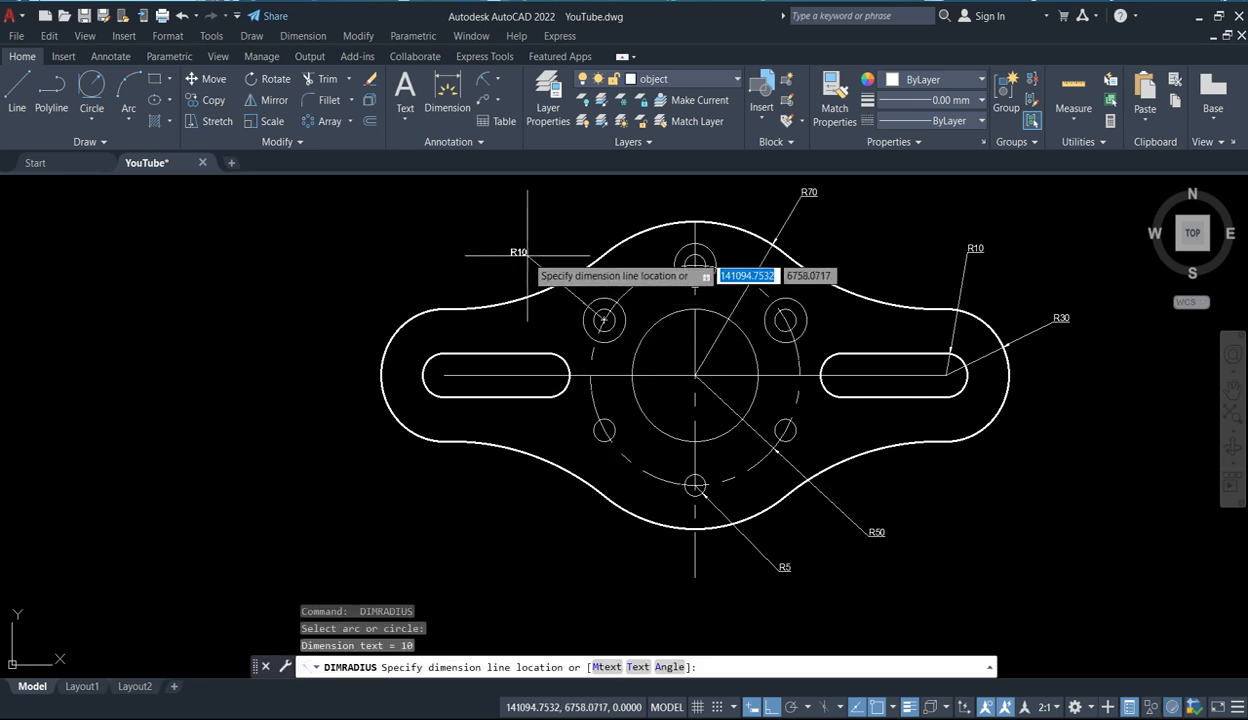
click(527, 260)
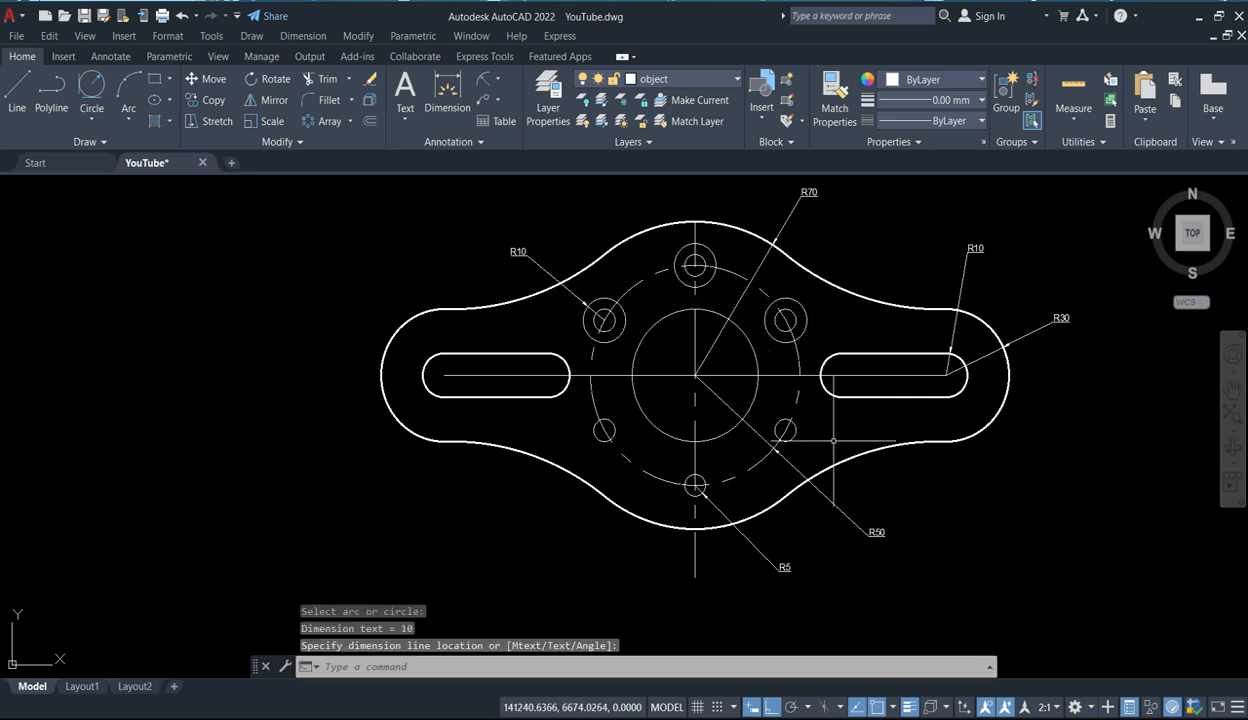
Add a horizontal linear dimension between the outer arc centres of the left and right slots, placed below the plate.
click(499, 80)
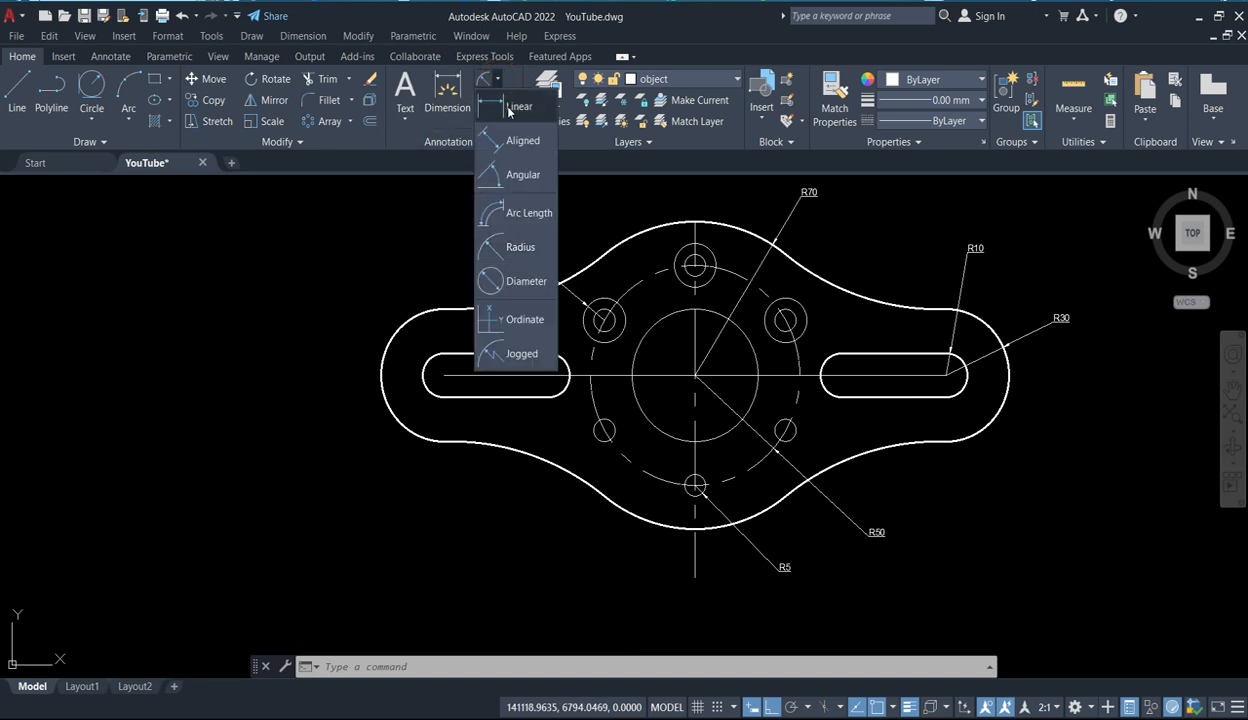
click(509, 108)
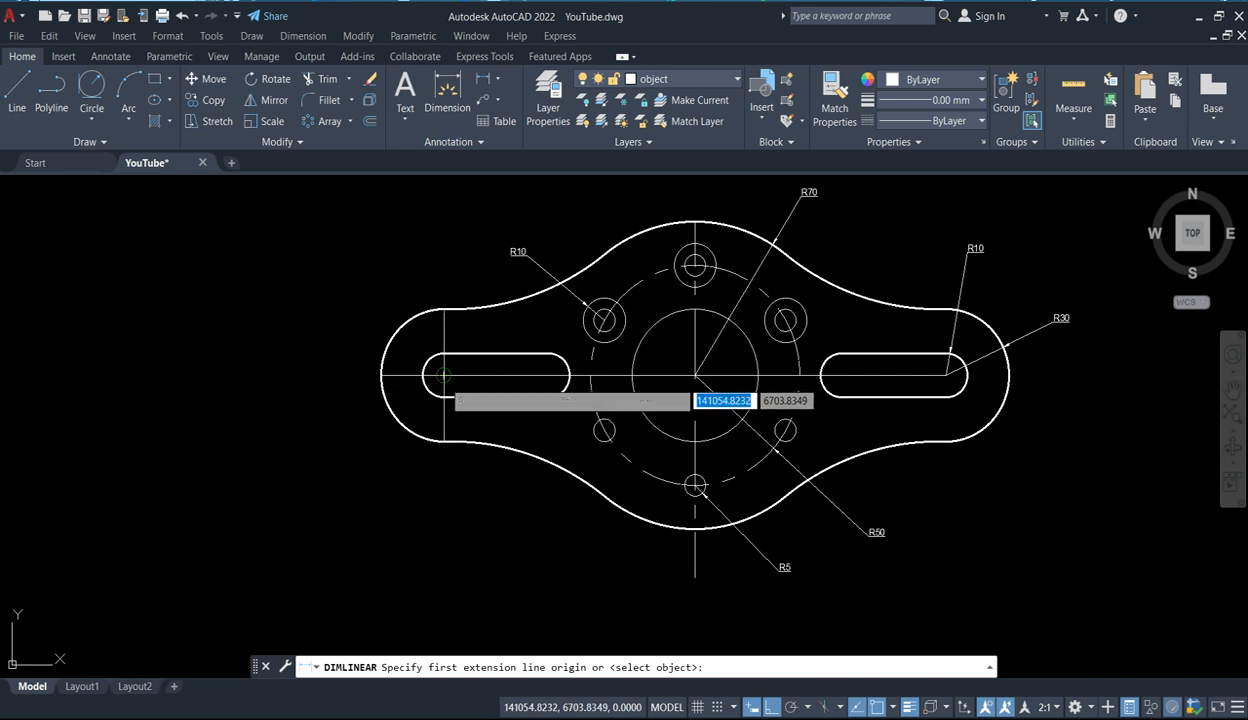
click(443, 375)
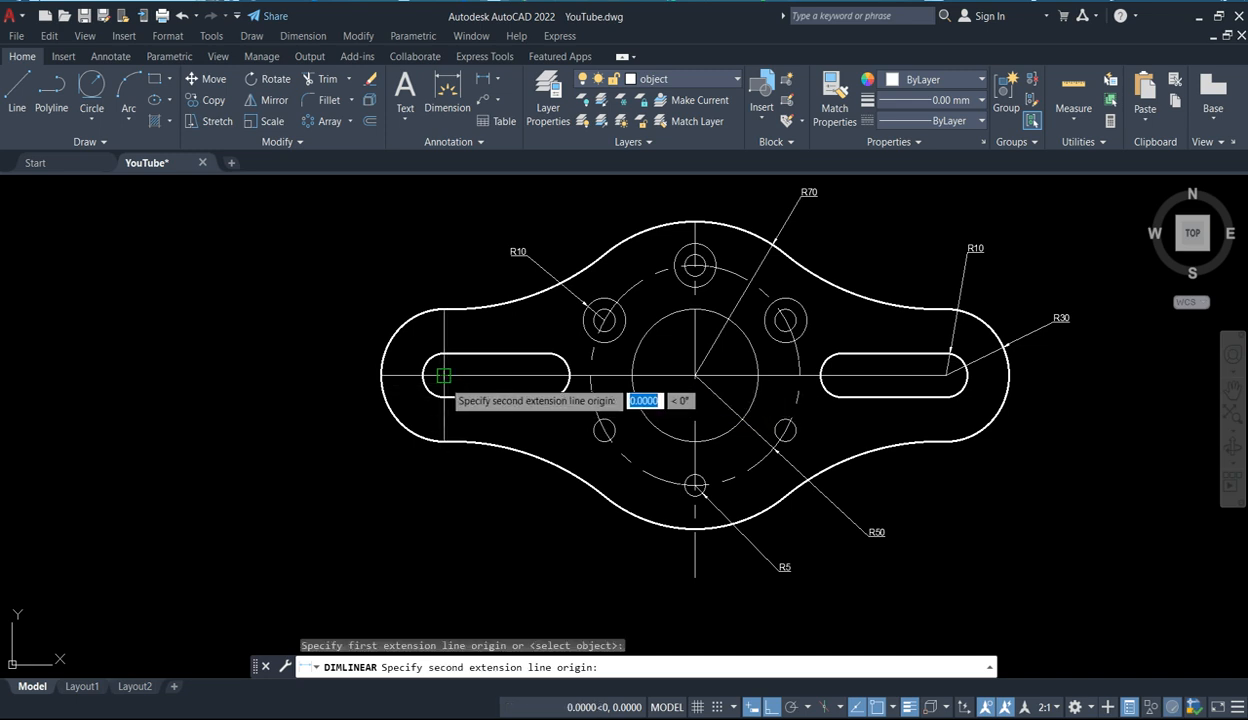
click(946, 375)
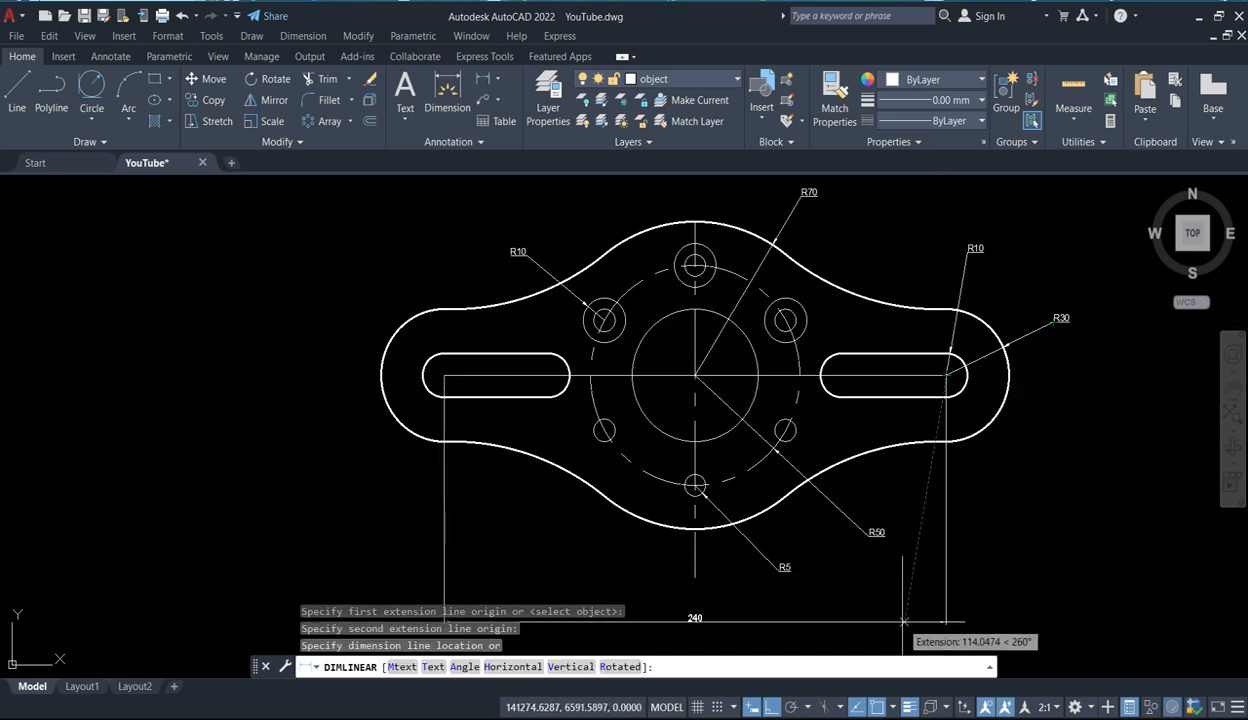
middle_drag(903, 621, 895, 602)
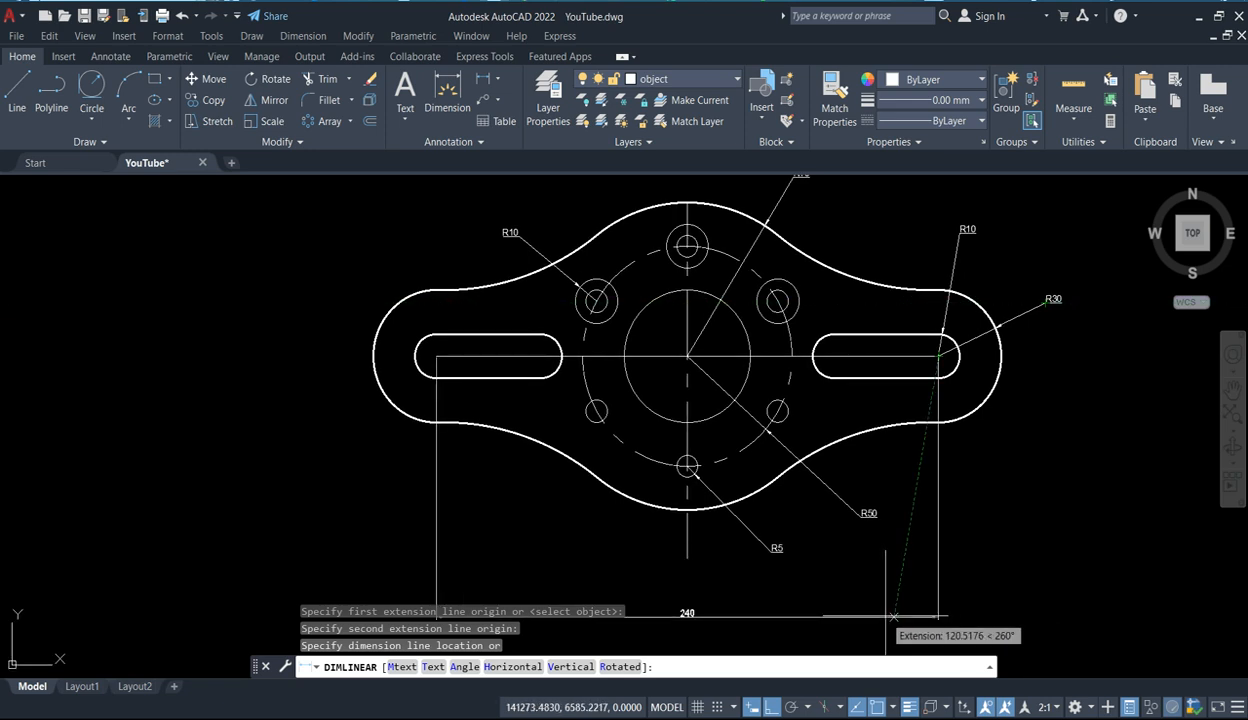
click(888, 616)
mouse_move(763, 610)
middle_down()
mouse_move(719, 592)
mouse_move(593, 586)
middle_up()
Add a horizontal linear dimension from the plate's centre to the right slot's outer arc centre, just above the overall slot-centre dimension.
key(Return)
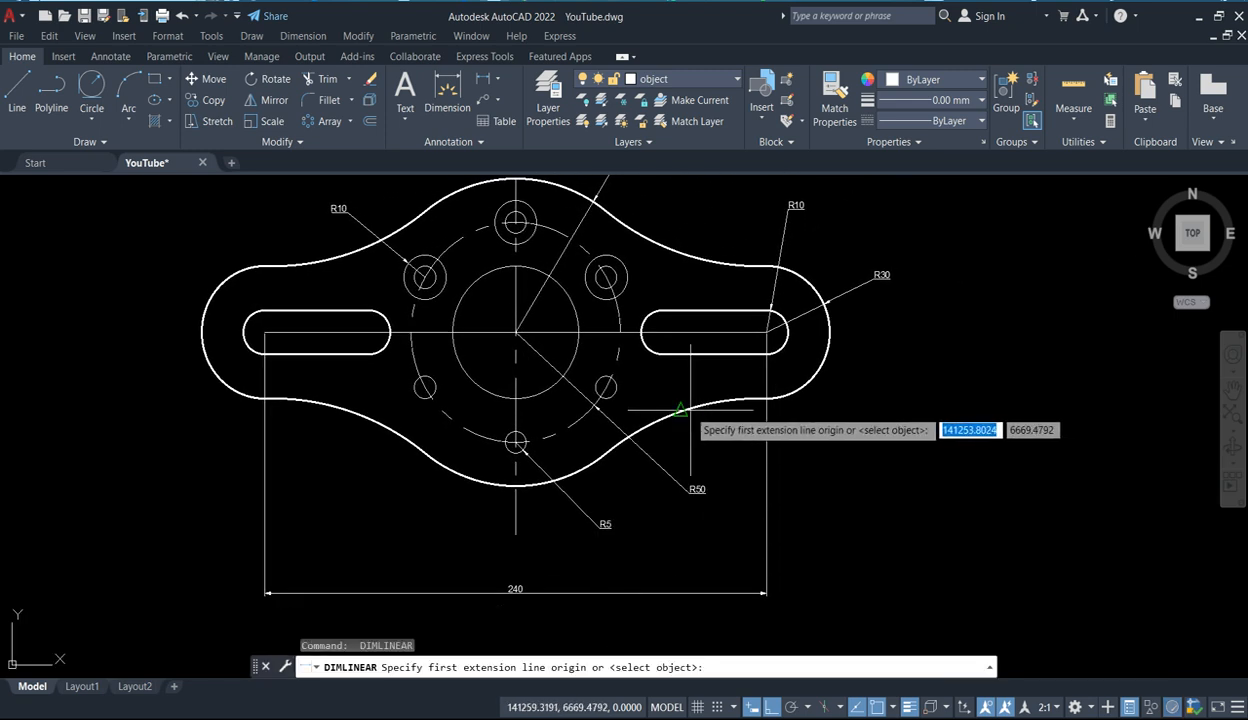
click(516, 332)
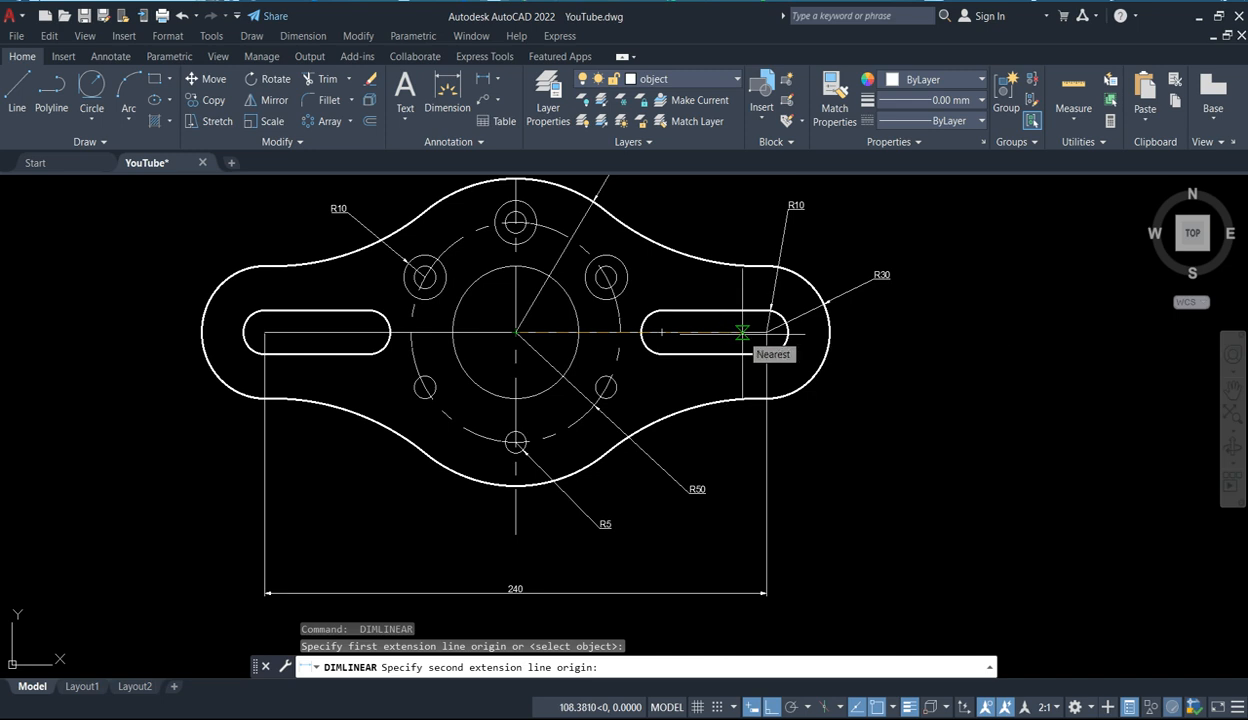
click(766, 332)
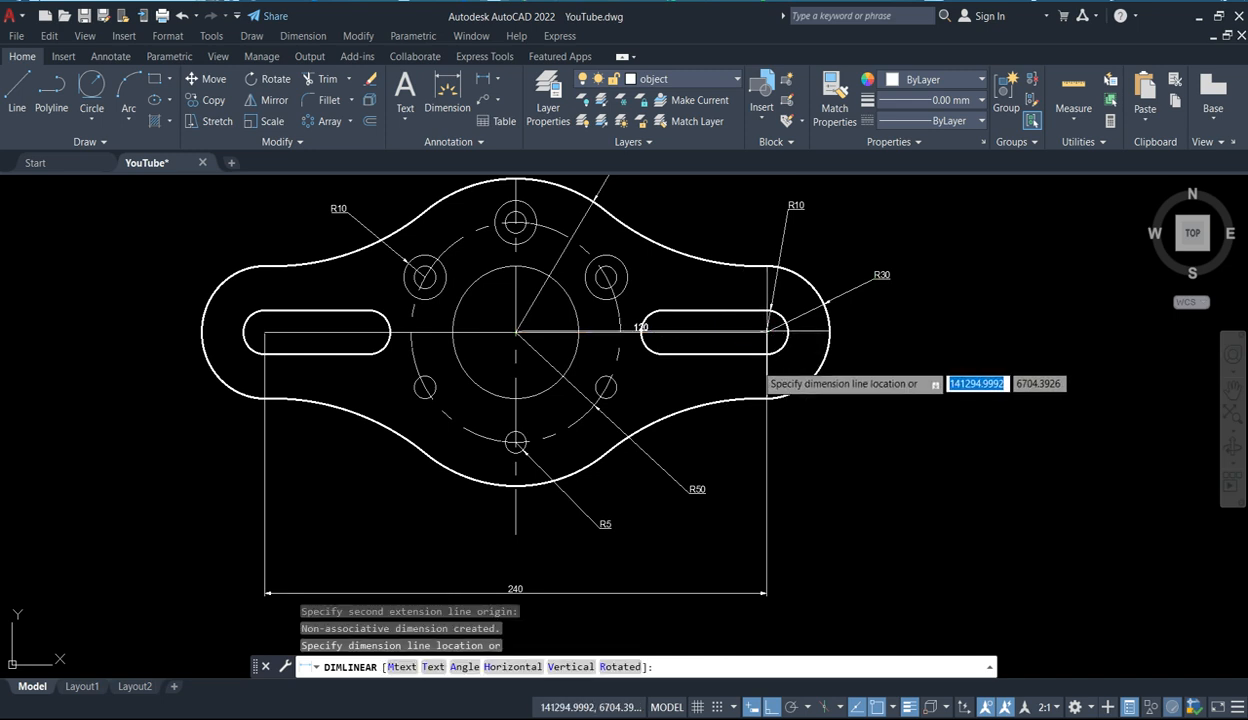
click(728, 565)
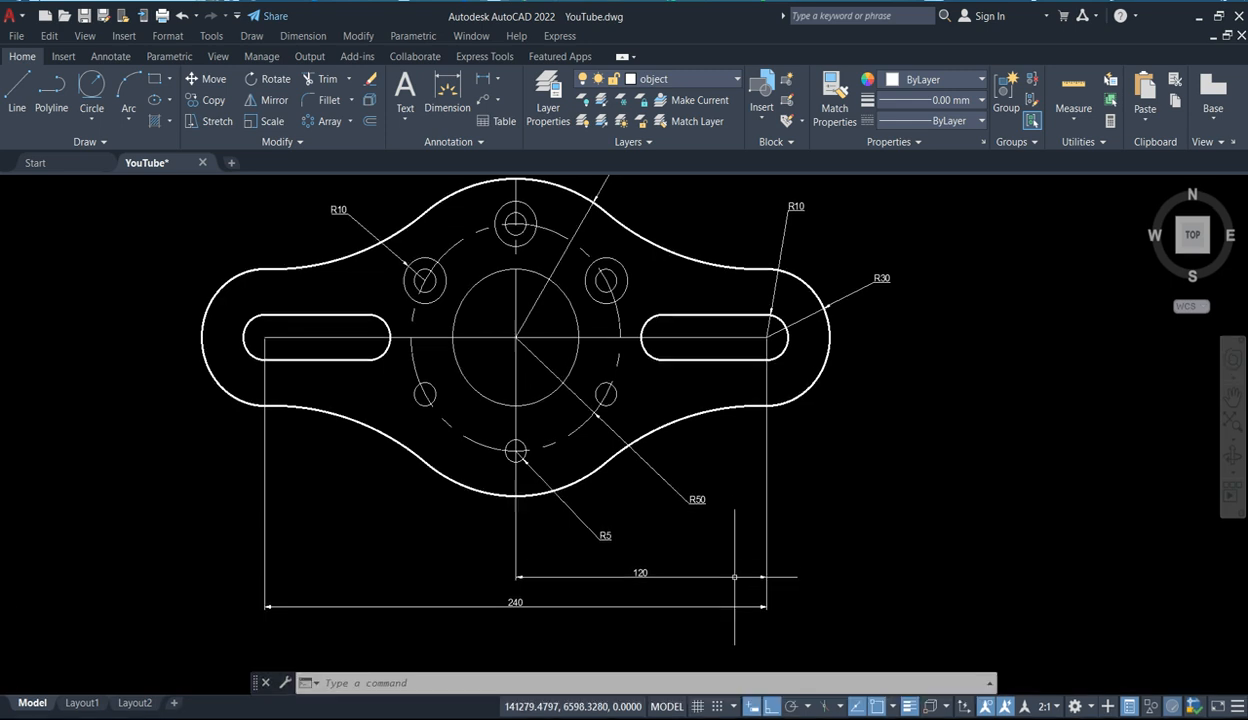
Add a horizontal linear dimension between the right slot's two arc centres, stacked above the centre-to-slot dimension.
key(Return)
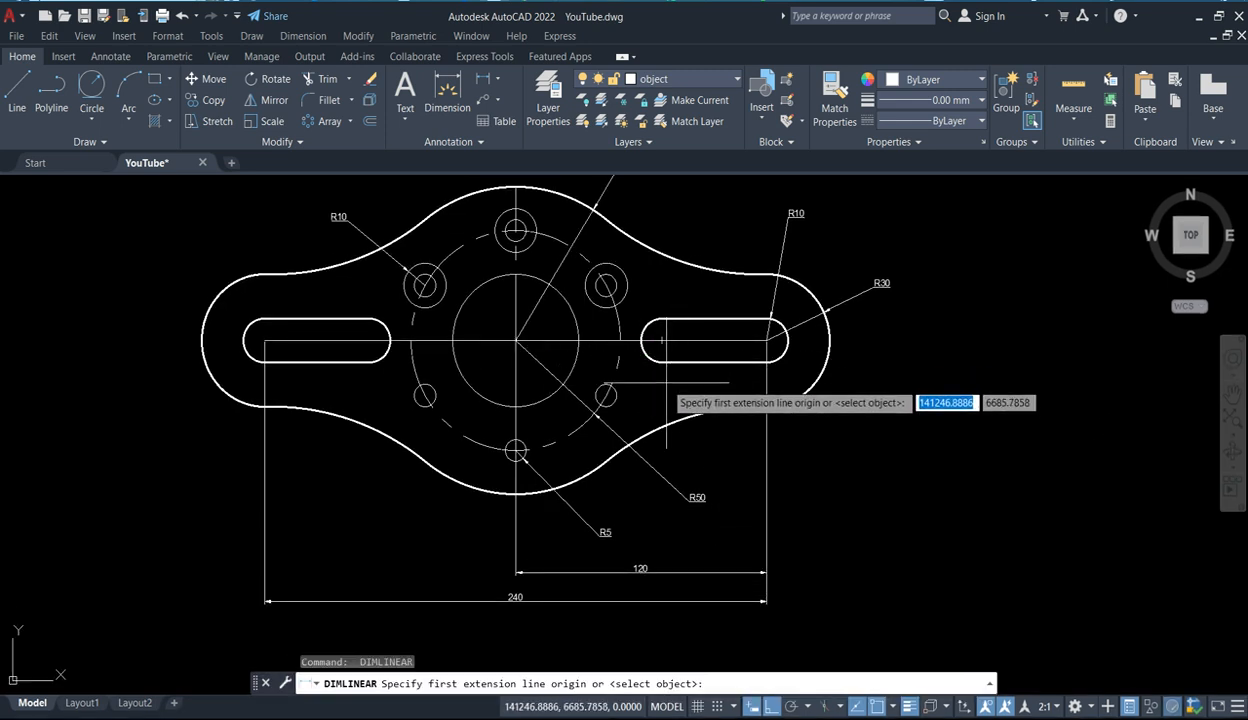
click(662, 340)
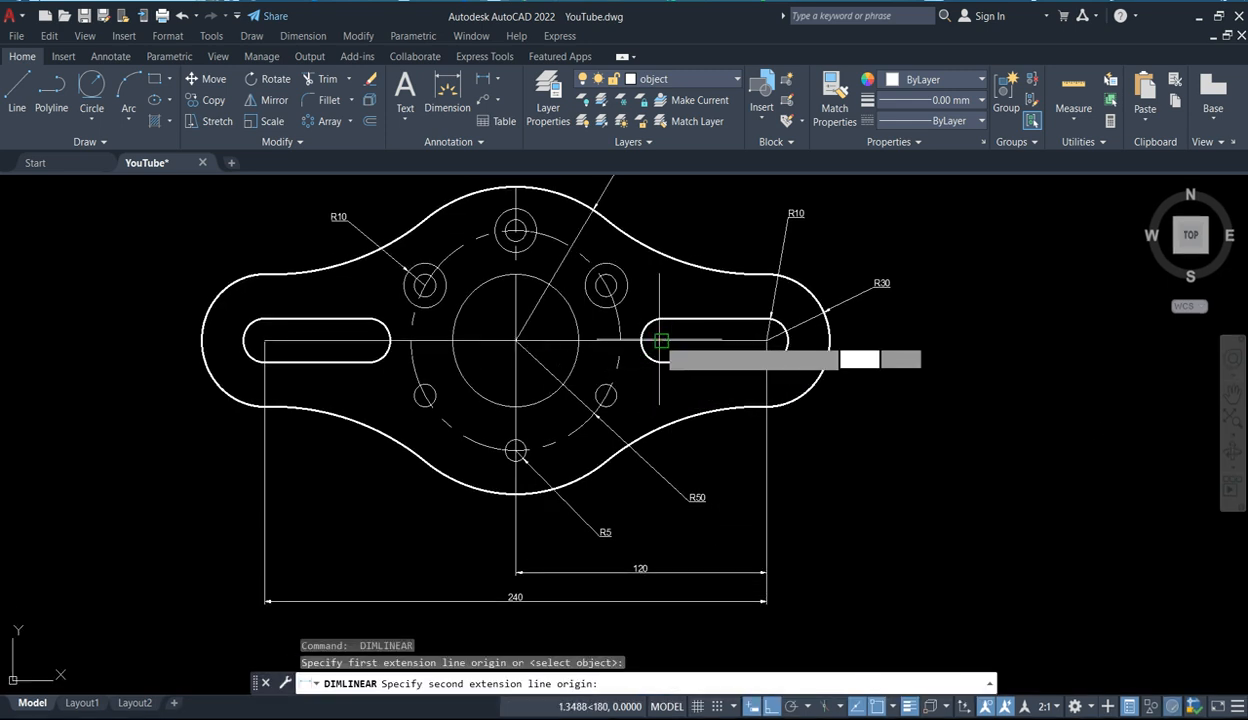
click(766, 340)
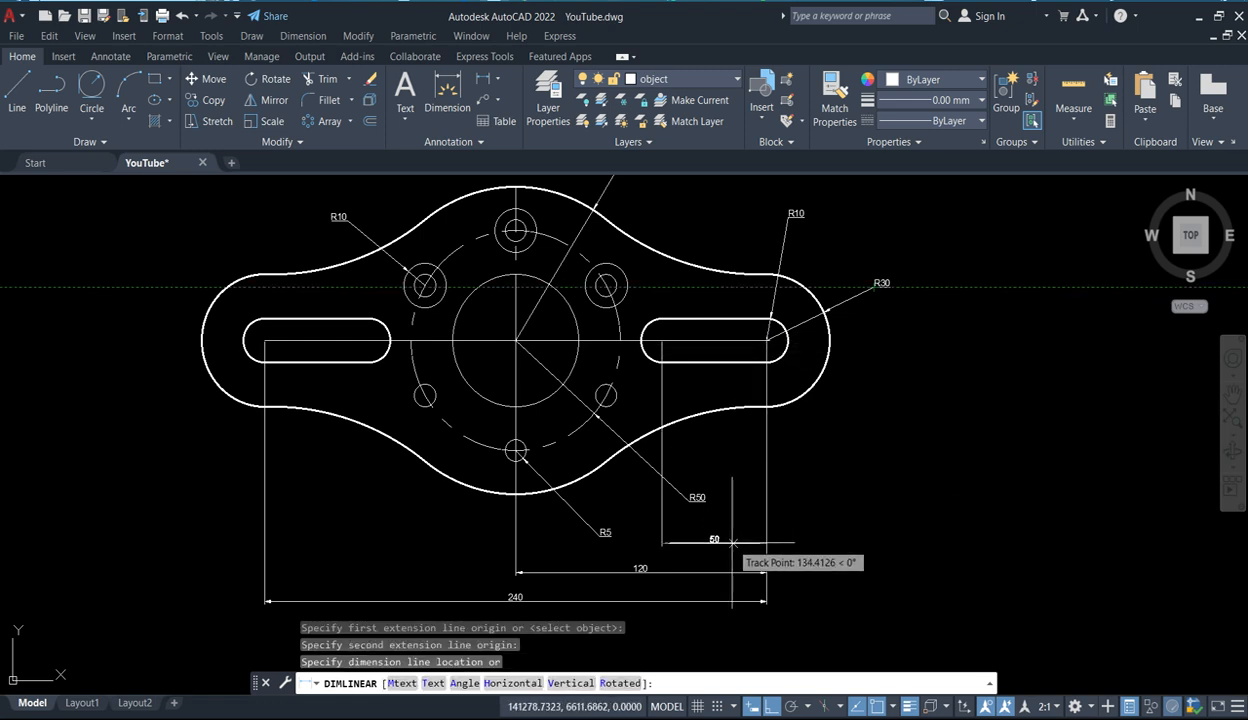
click(732, 541)
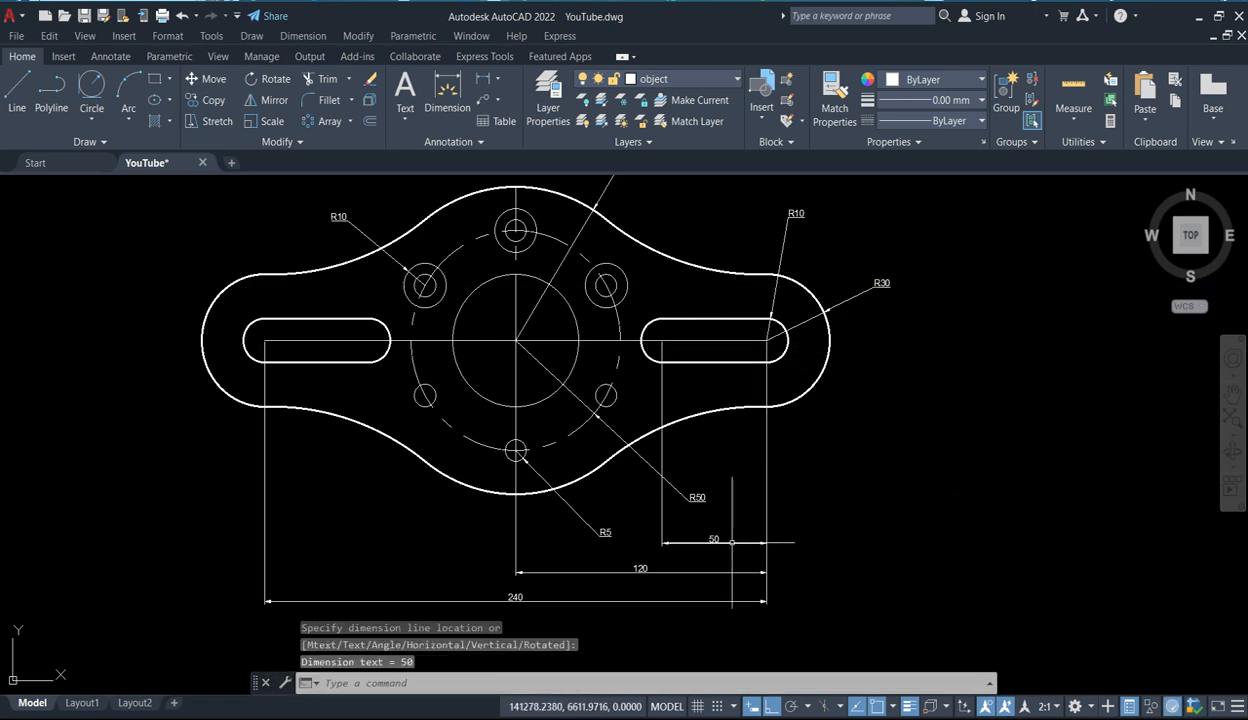
Stretch the bolt circle's radius dimension text leftward, clear of the right slot's centre-distance dimension.
click(697, 501)
mouse_move(695, 500)
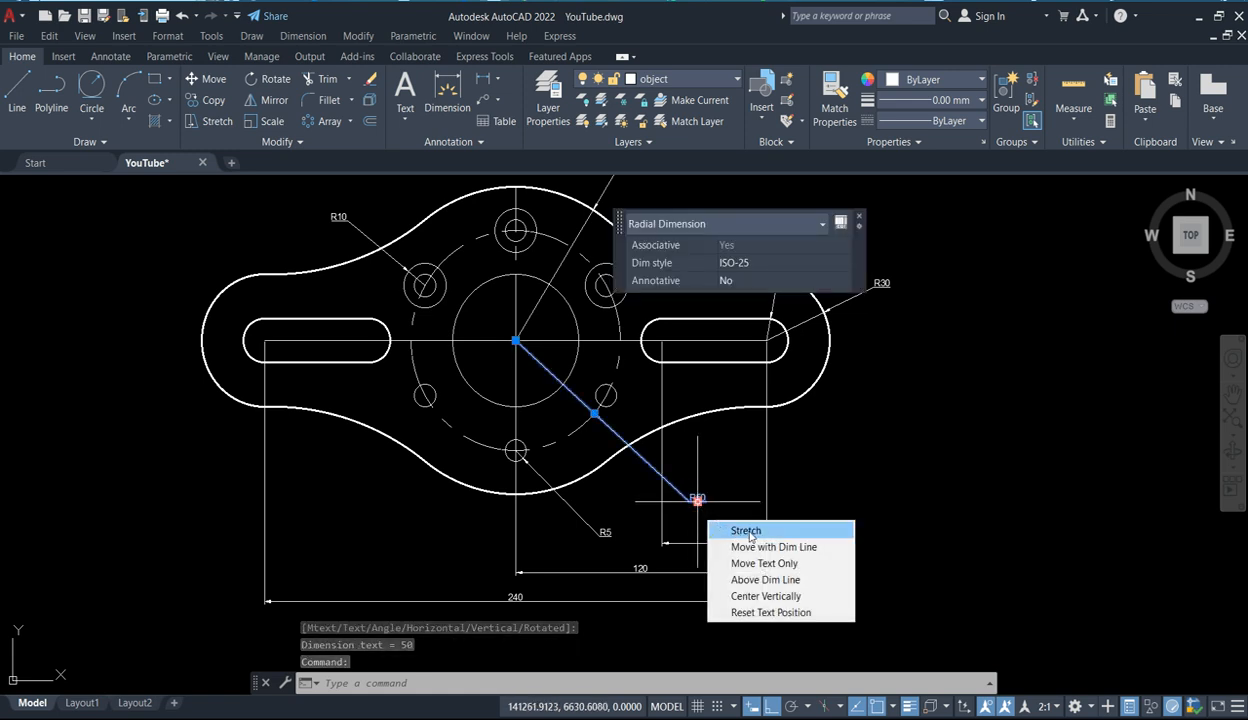
click(722, 530)
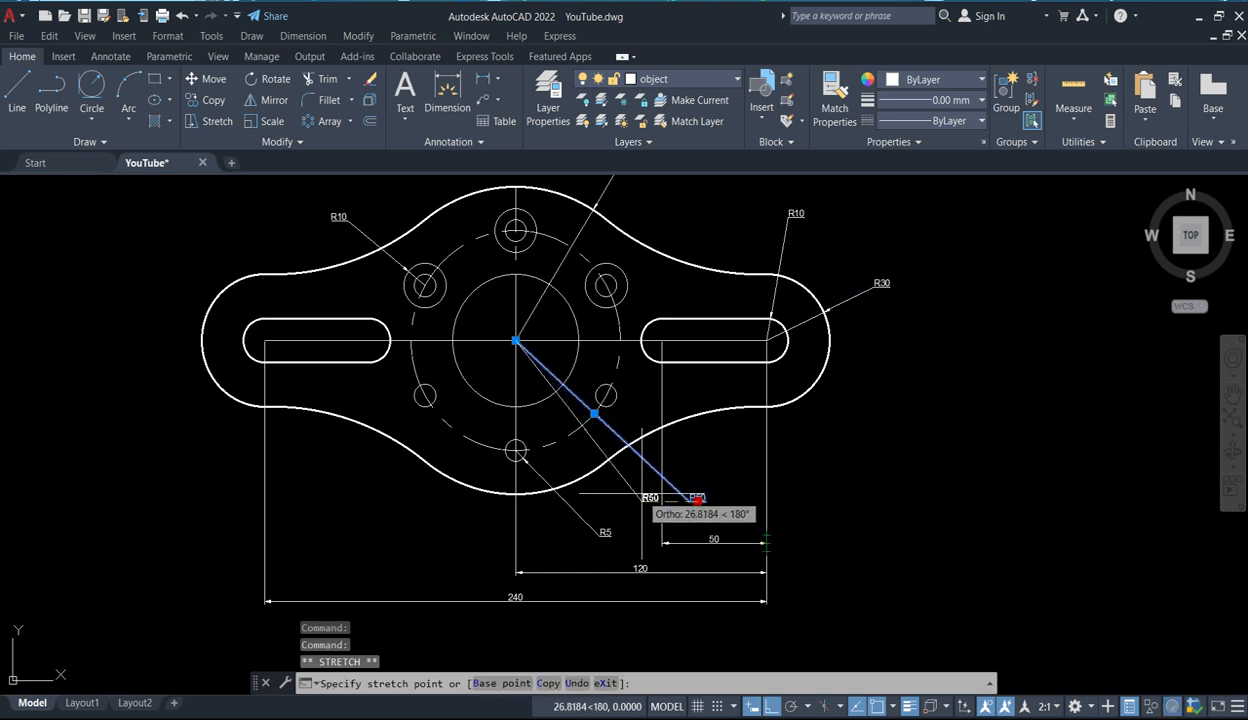
click(644, 500)
key(Escape)
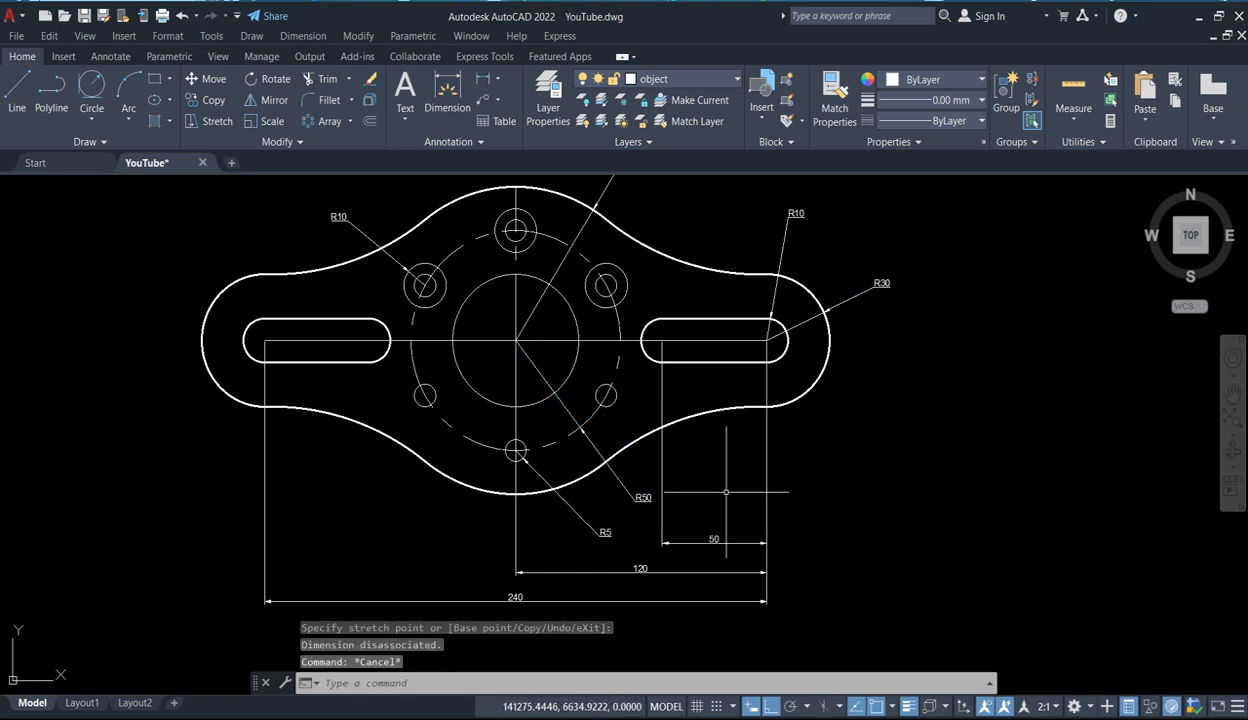
scroll(635, 506, down, 2)
scroll(592, 437, up, 2)
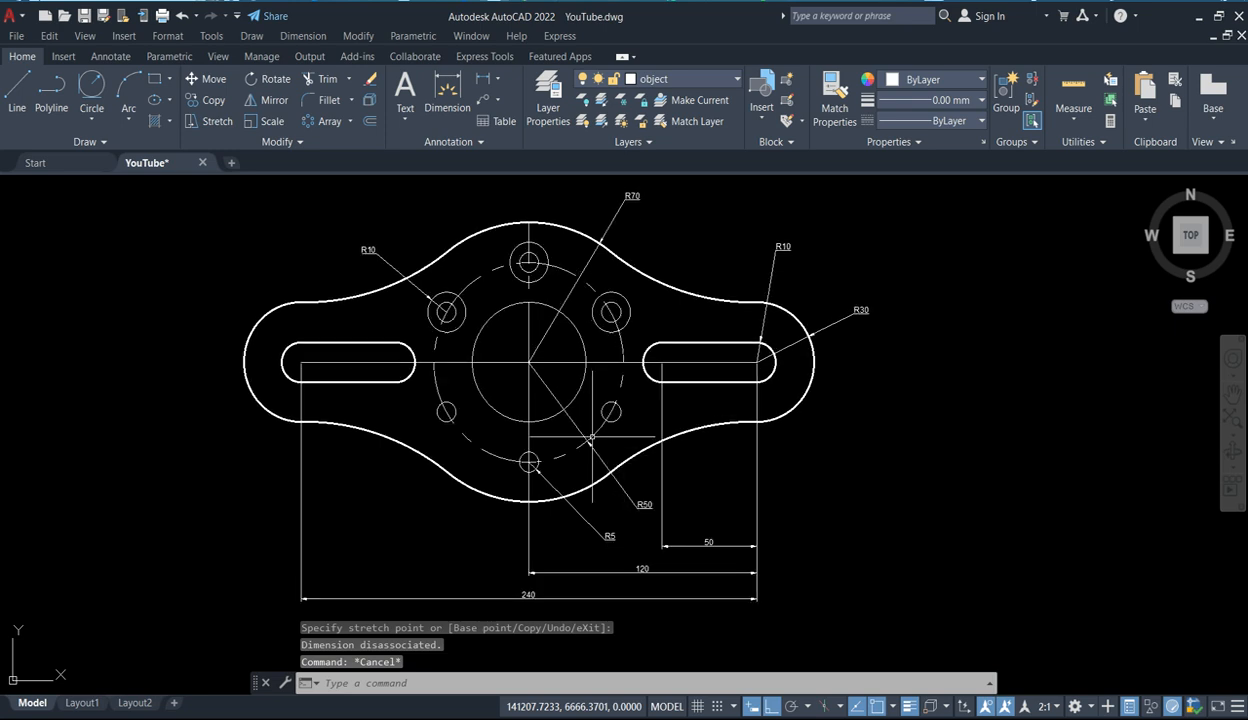
middle_drag(592, 437, 576, 458)
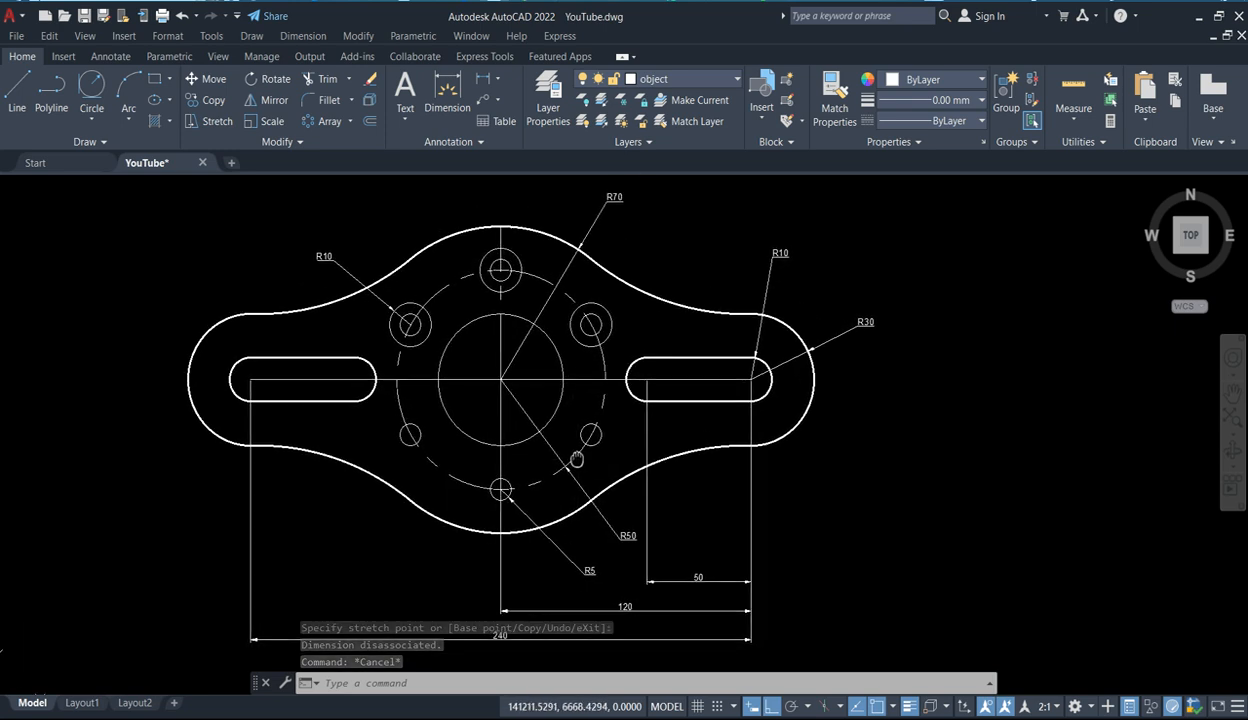